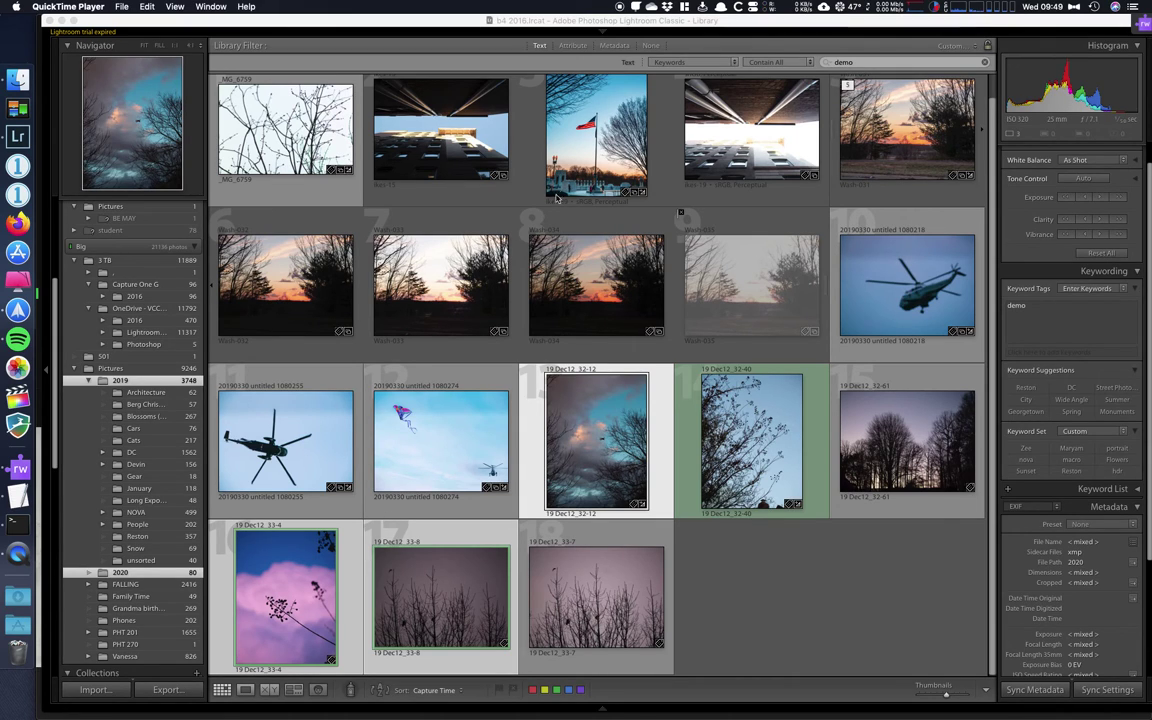
Open the flag-between-bare-trees sunset photo in the Develop module
double_click(574, 170)
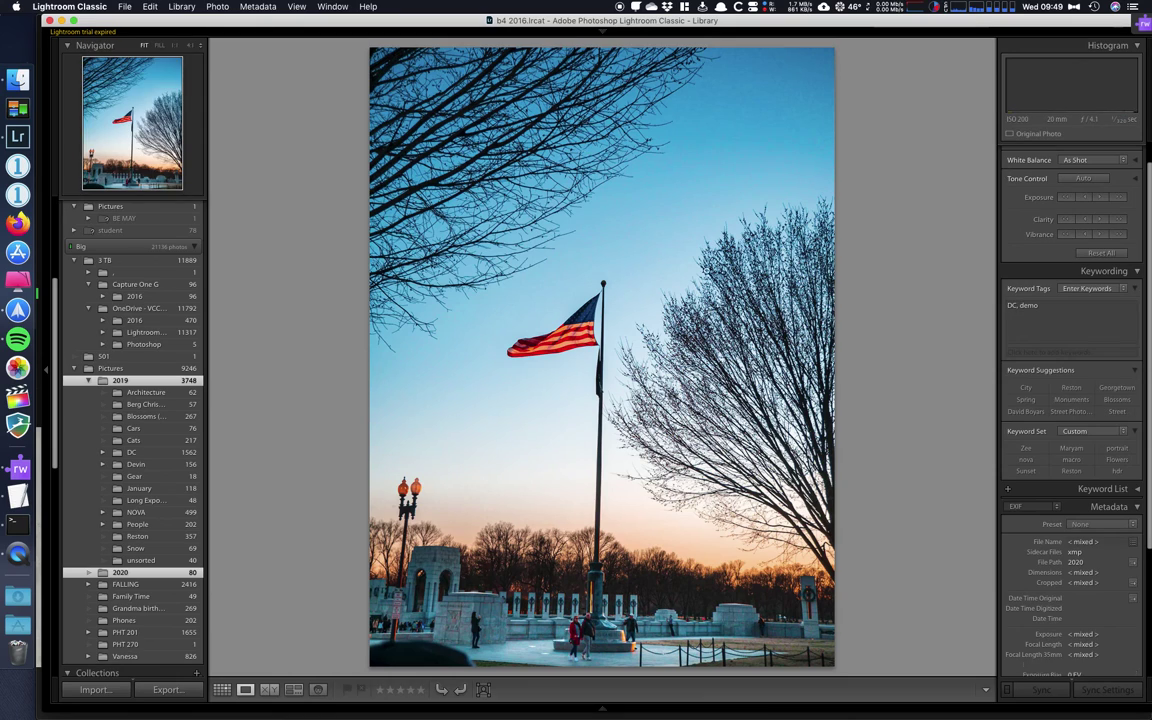
key(d)
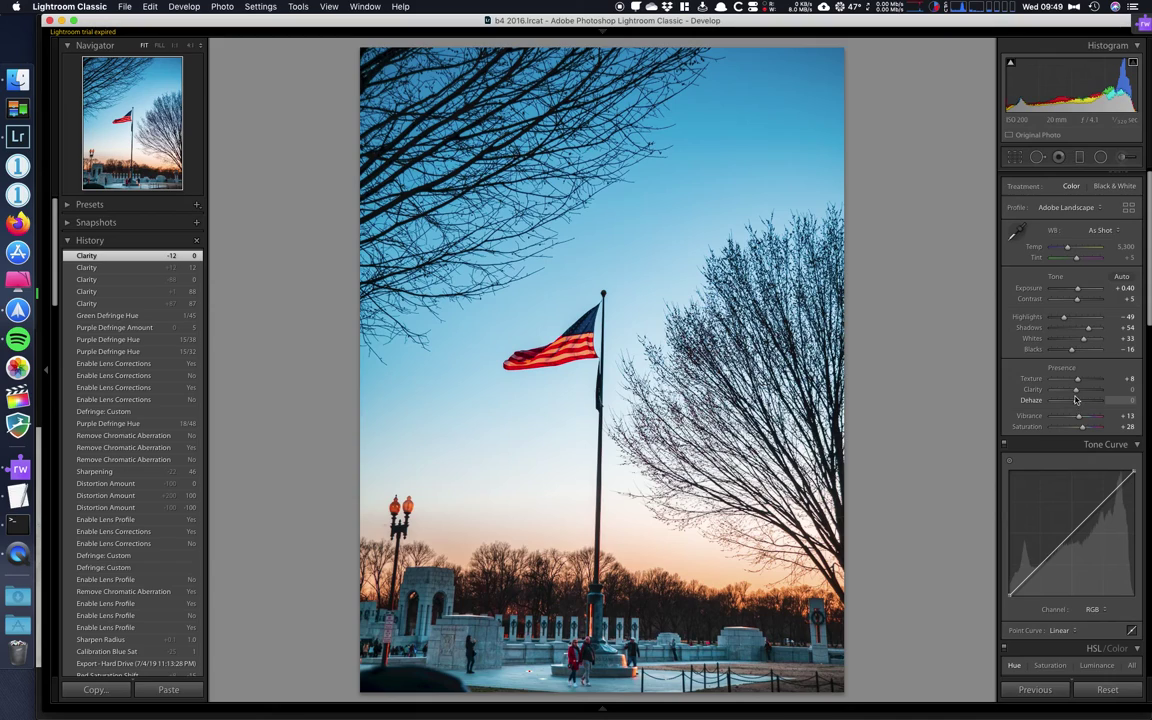
drag(1077, 392, 1077, 390)
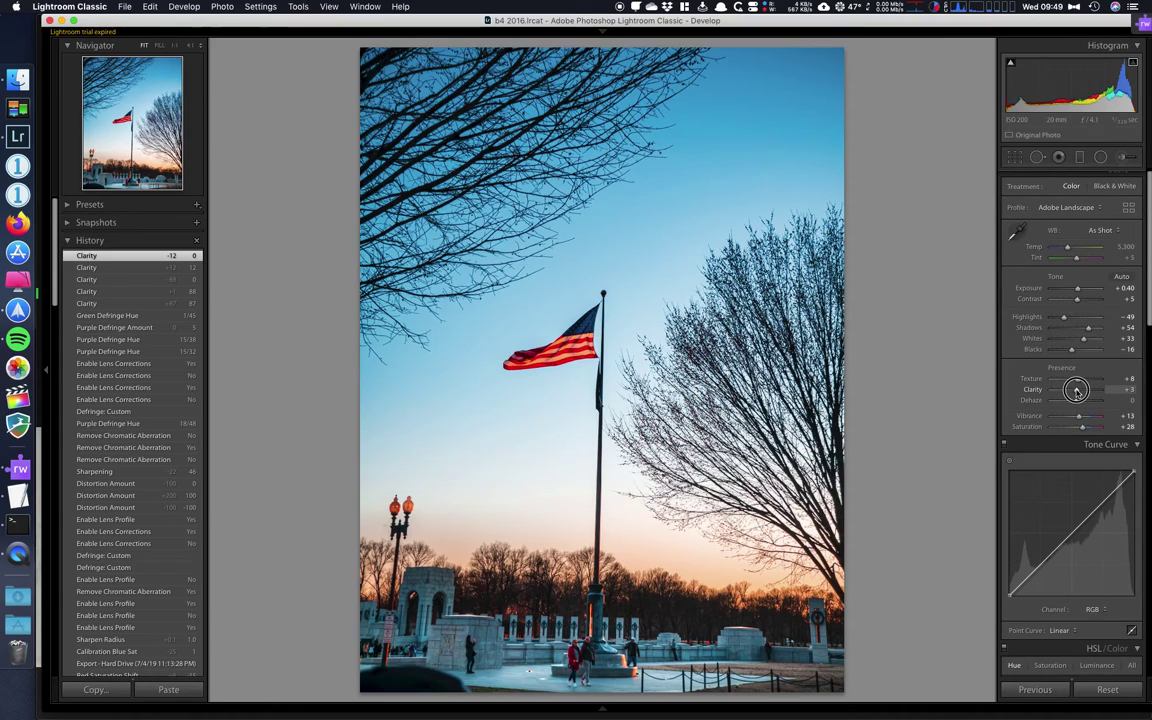
drag(1077, 390, 1075, 390)
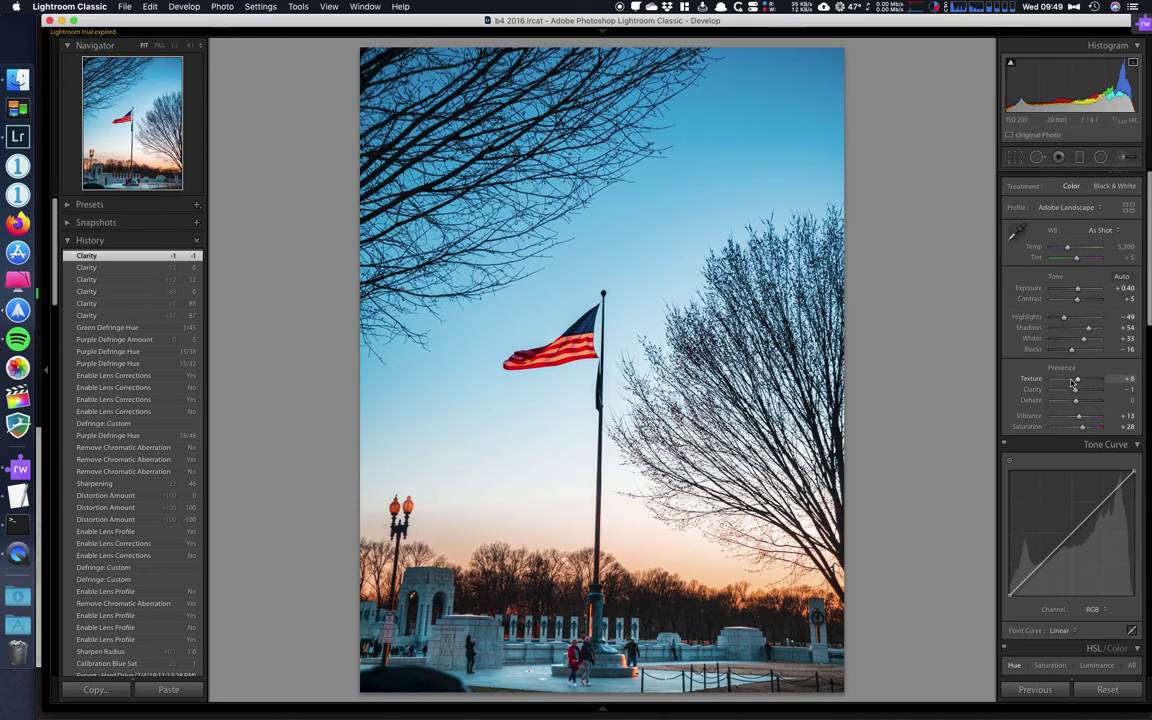
mouse_move(1075, 392)
mouse_down()
mouse_move(1110, 390)
mouse_move(1077, 390)
mouse_move(1087, 393)
mouse_up()
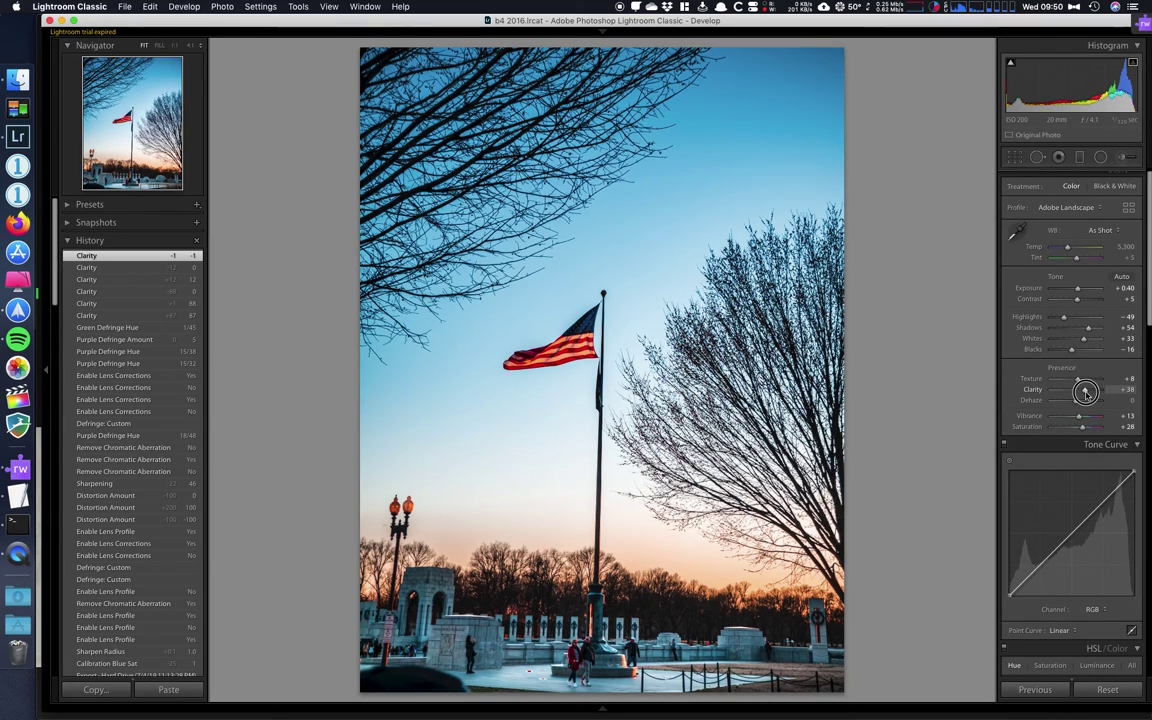
drag(1084, 392, 1058, 392)
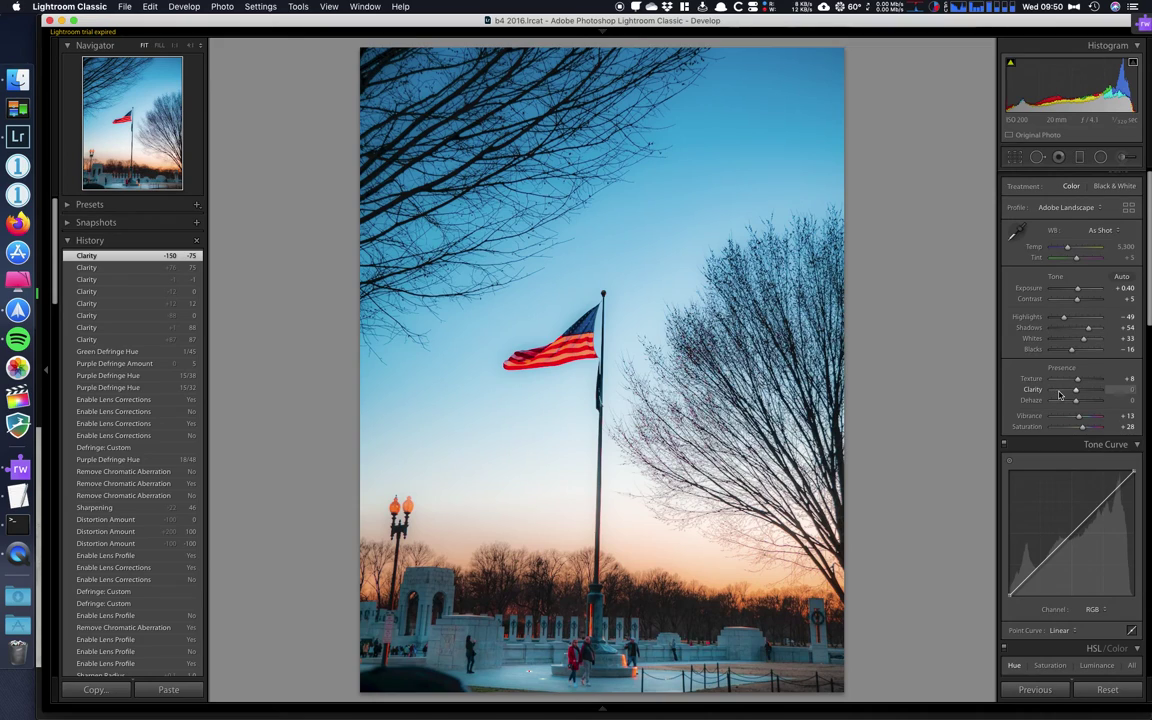
double_click(1060, 390)
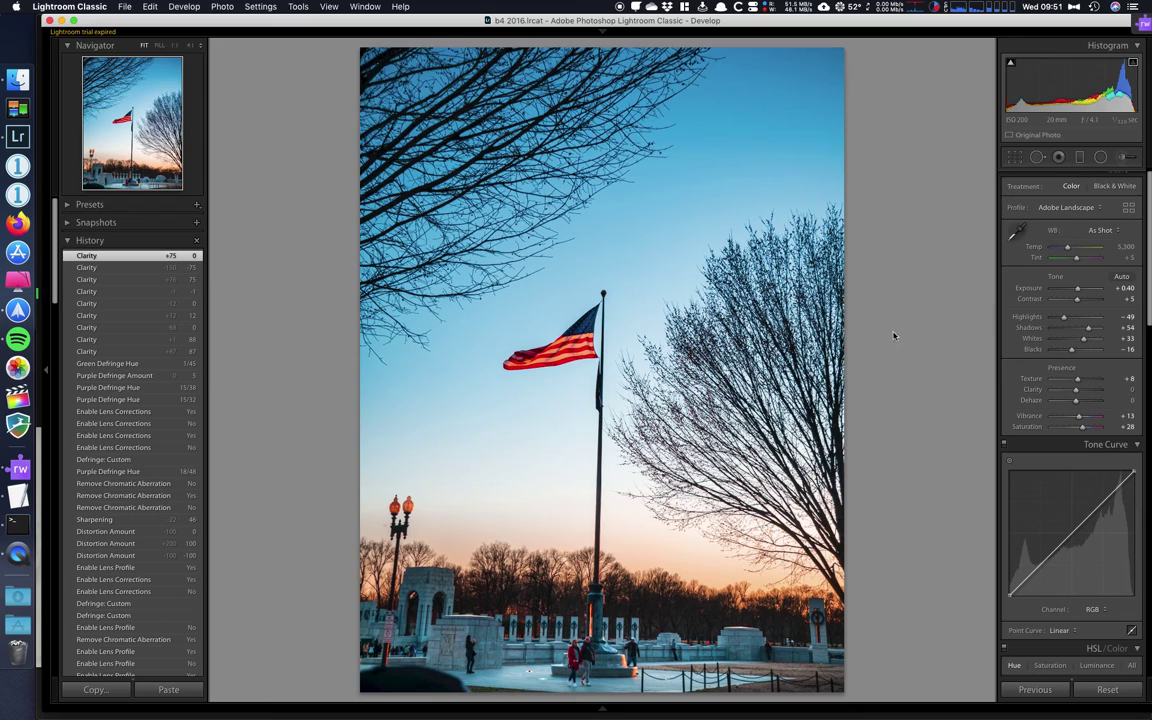
Bring the Detail panel into view to show the Sharpening sliders (Amount 46, Radius 1.0, Detail 14, Masking 12)
scroll(1070, 388, down, 15)
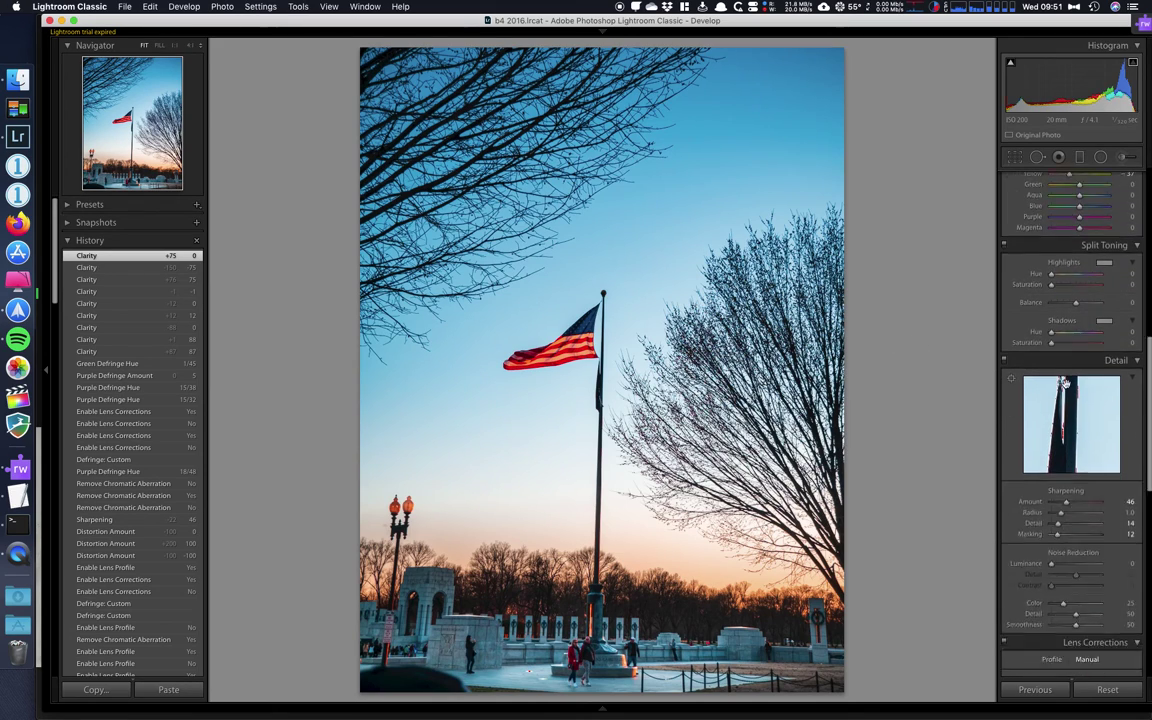
scroll(1064, 383, down, 1)
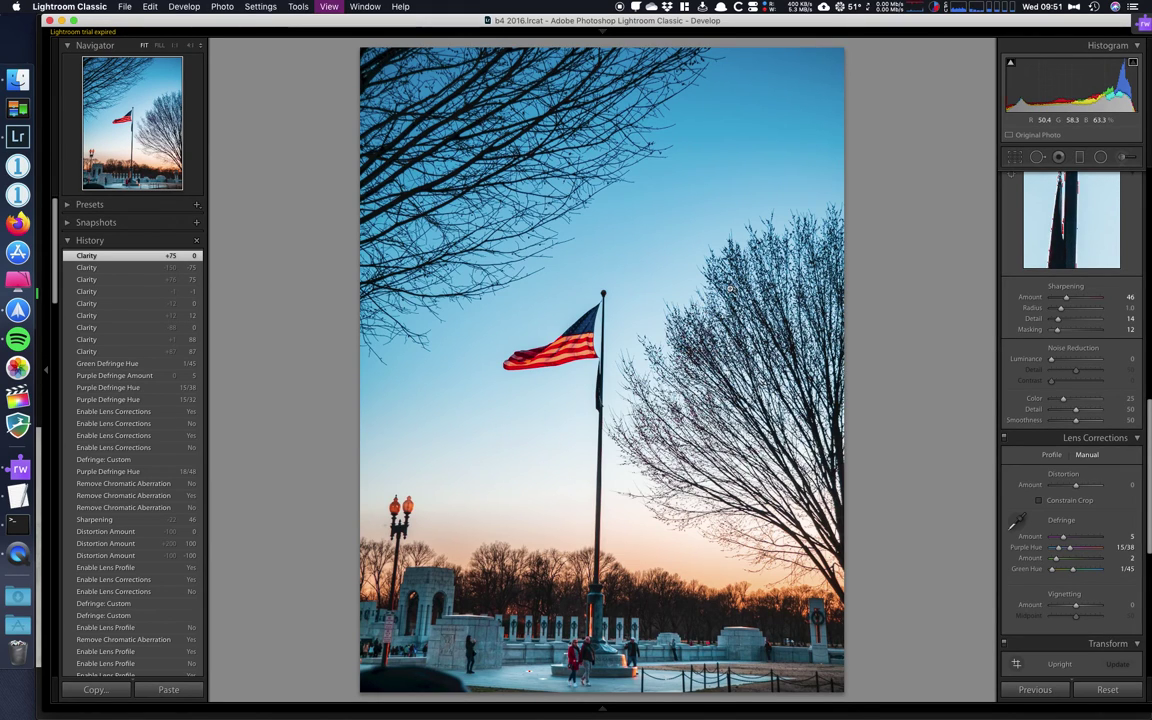
Open the berry branches photo Dec12_32-40.orf from the grid at a 1:1 close-up
key(g)
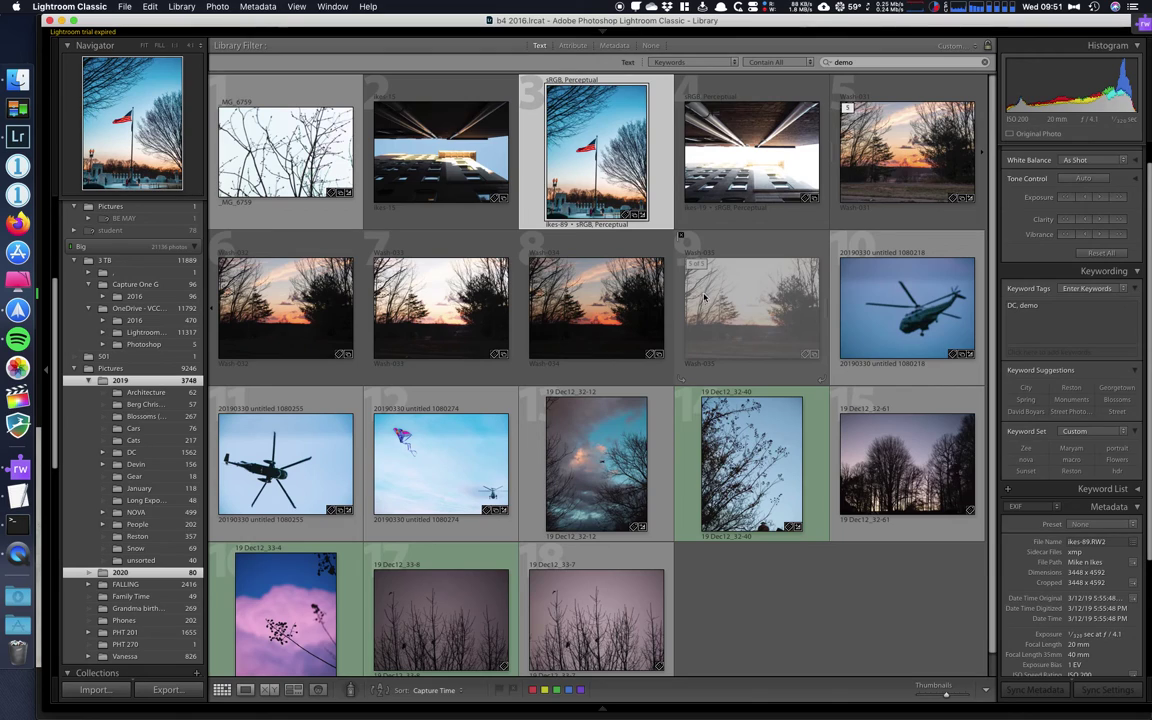
scroll(700, 300, down, 1)
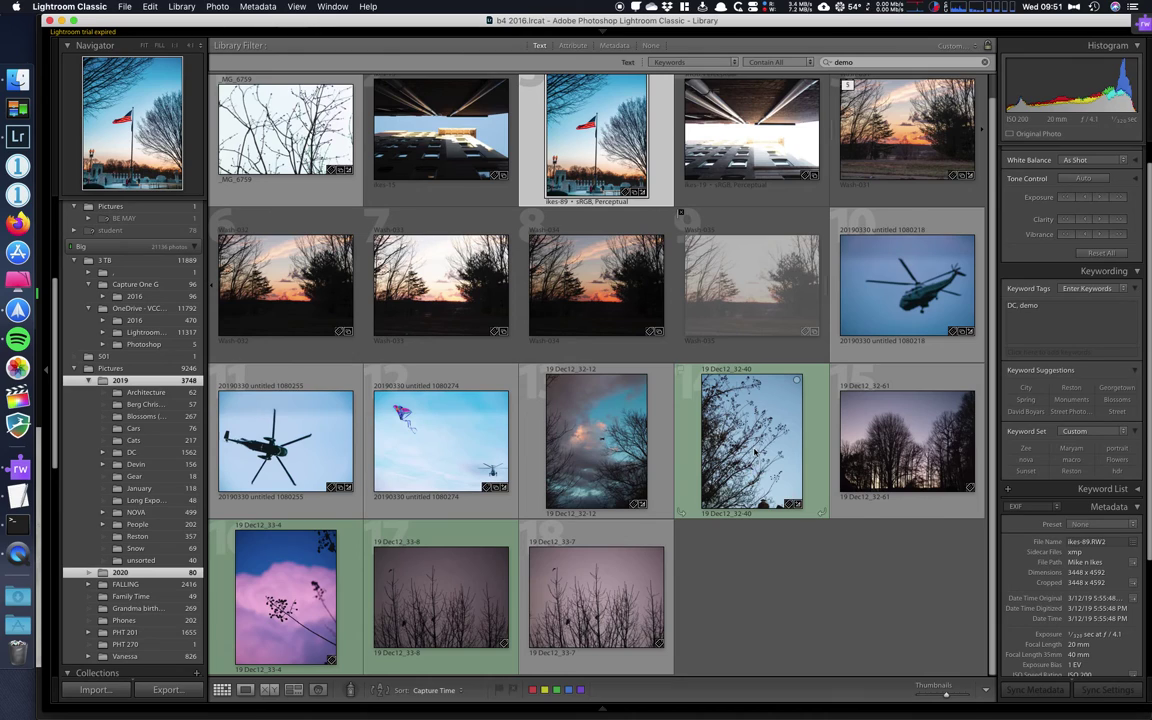
double_click(755, 452)
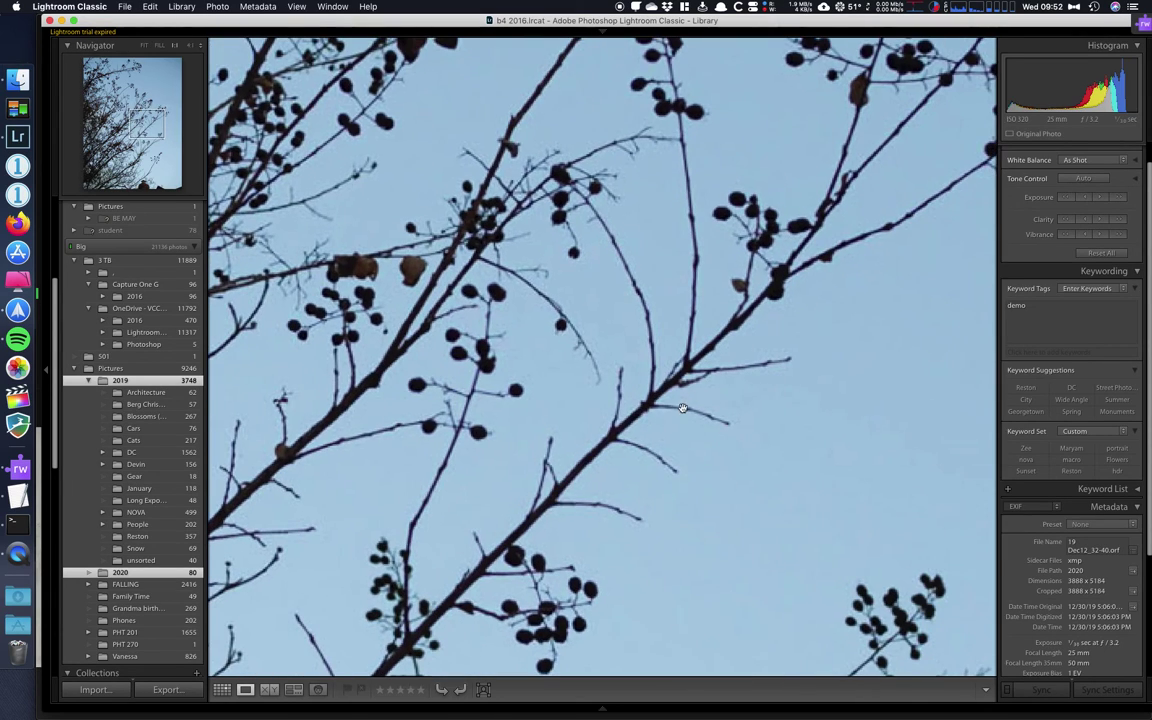
click(648, 322)
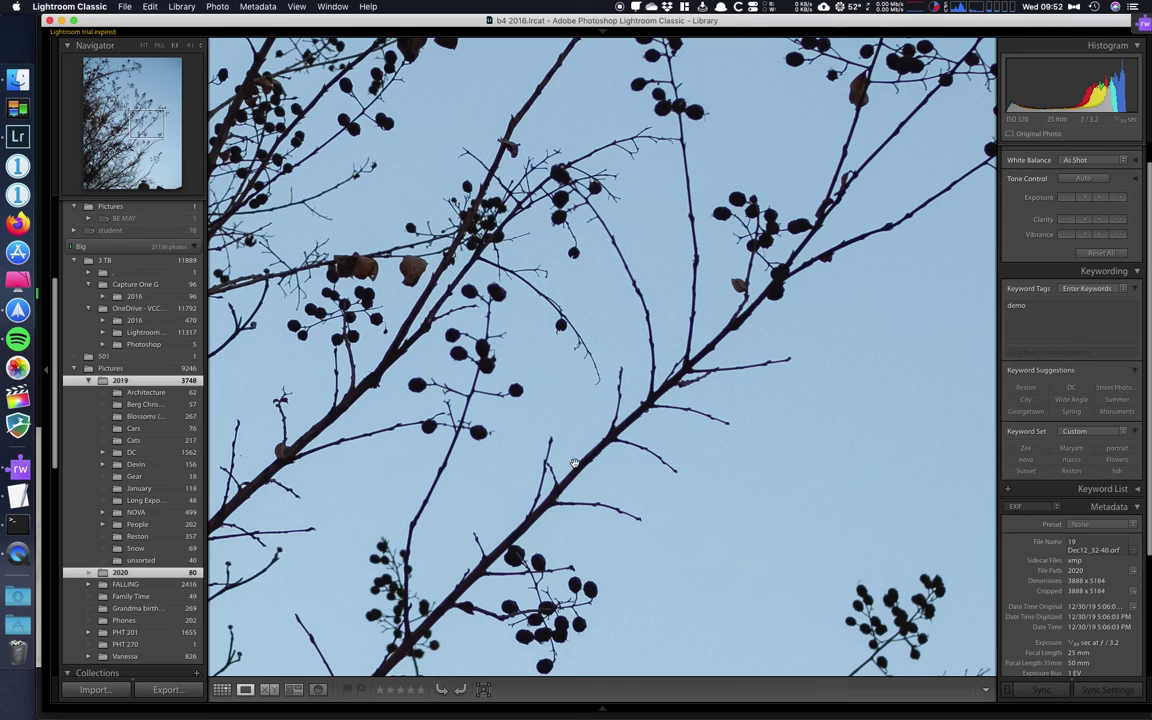
Pan around the berry branches close-up, then fit the photo and return to the grid
click(575, 463)
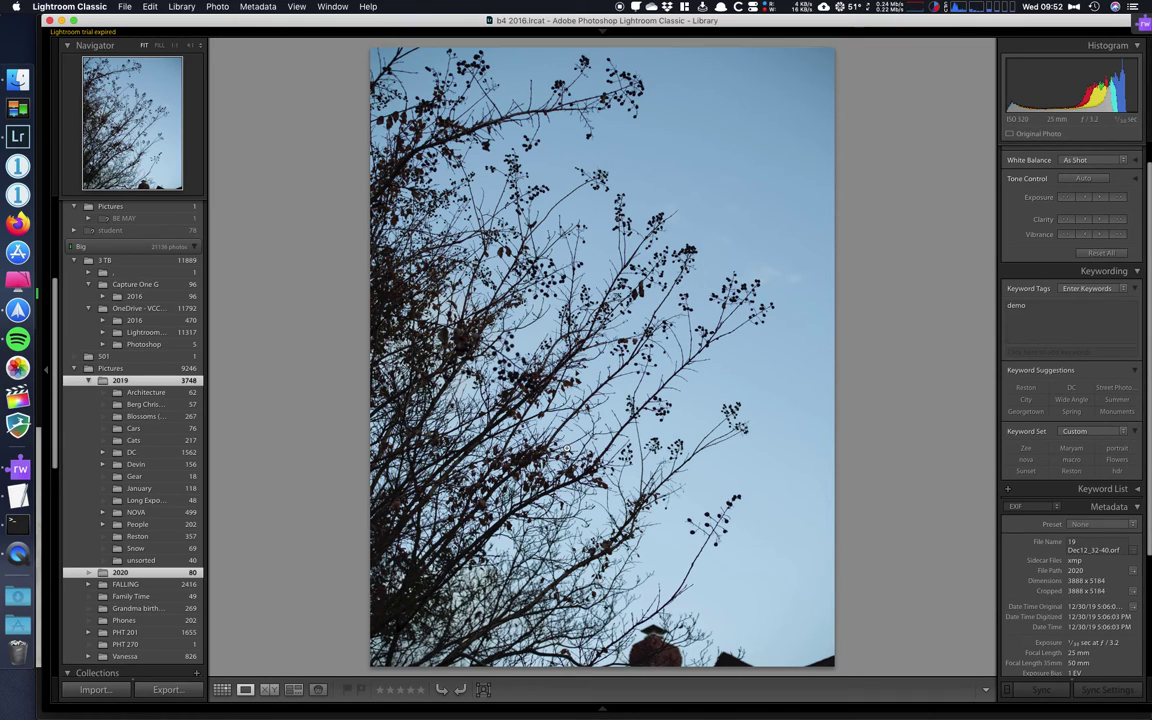
click(571, 449)
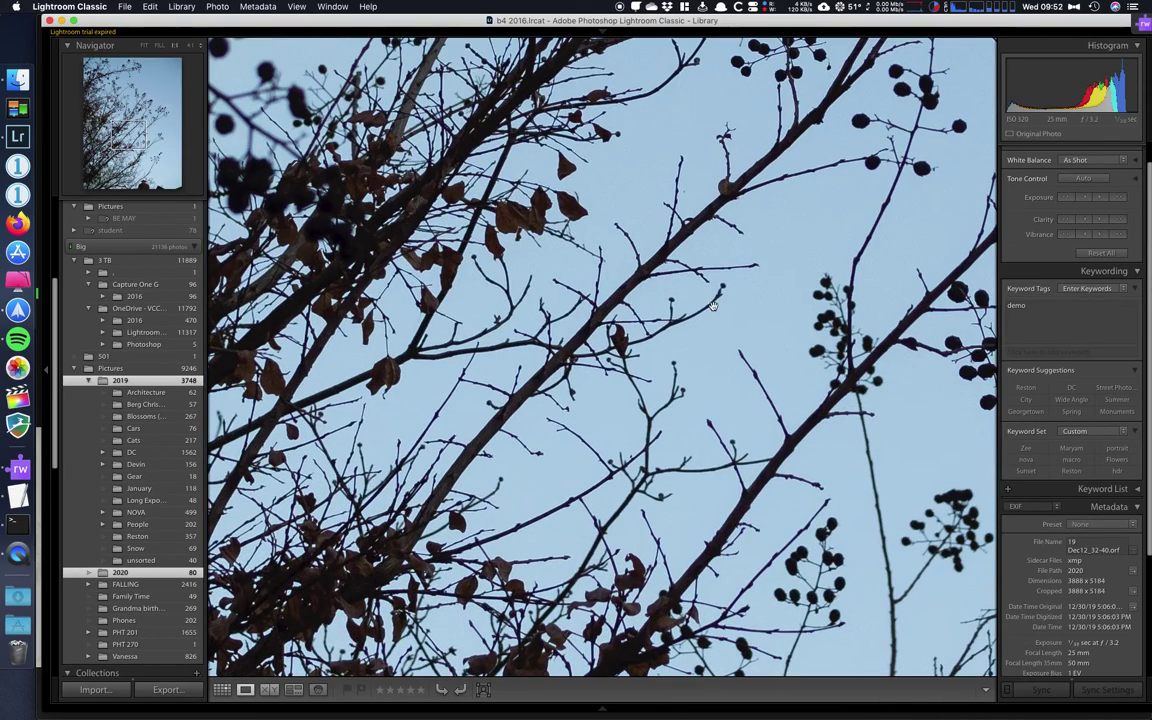
drag(713, 305, 600, 400)
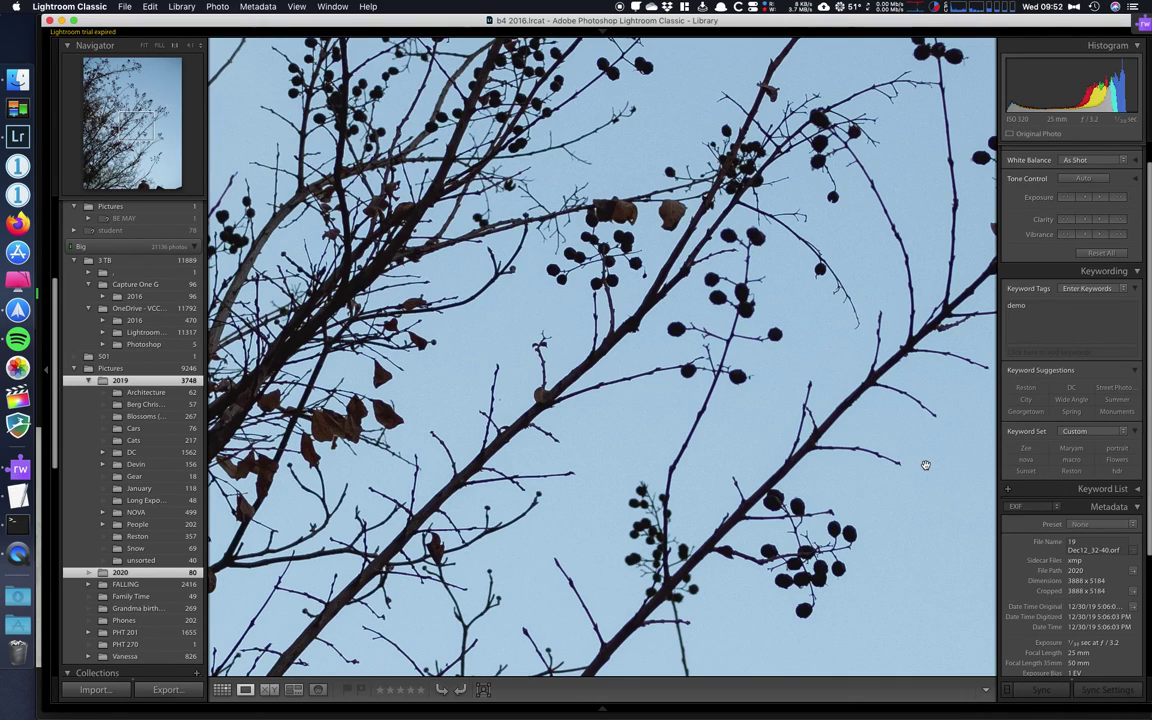
scroll(1038, 438, up, 3)
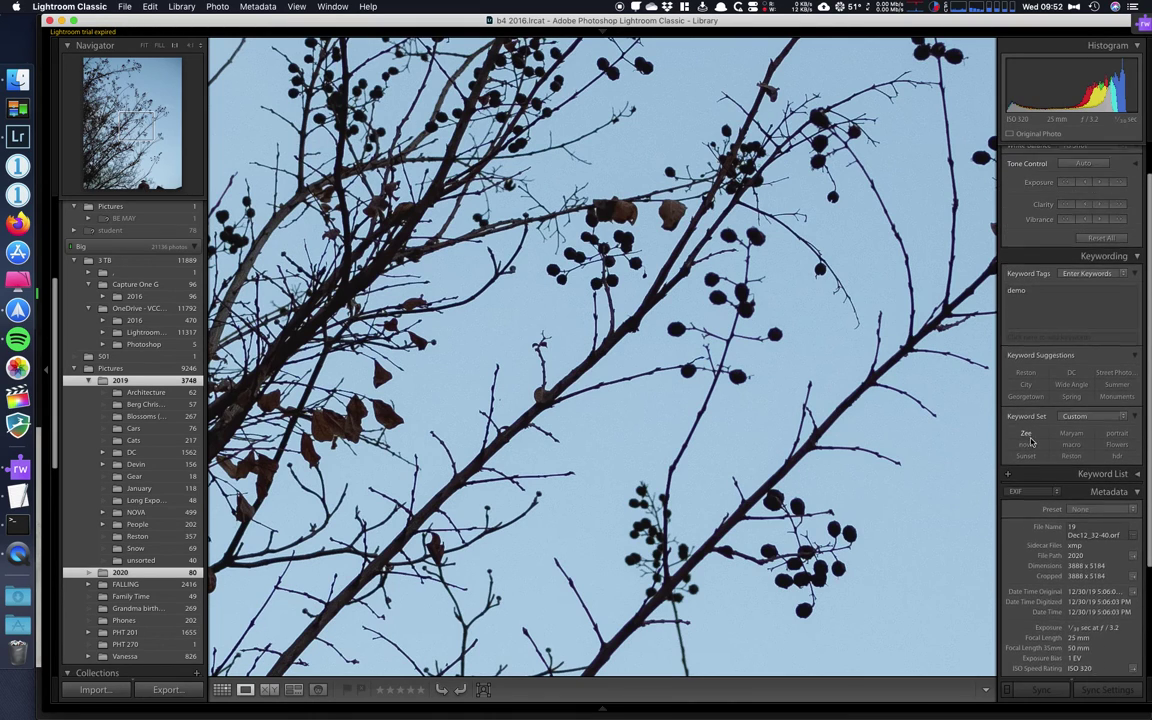
drag(845, 400, 633, 442)
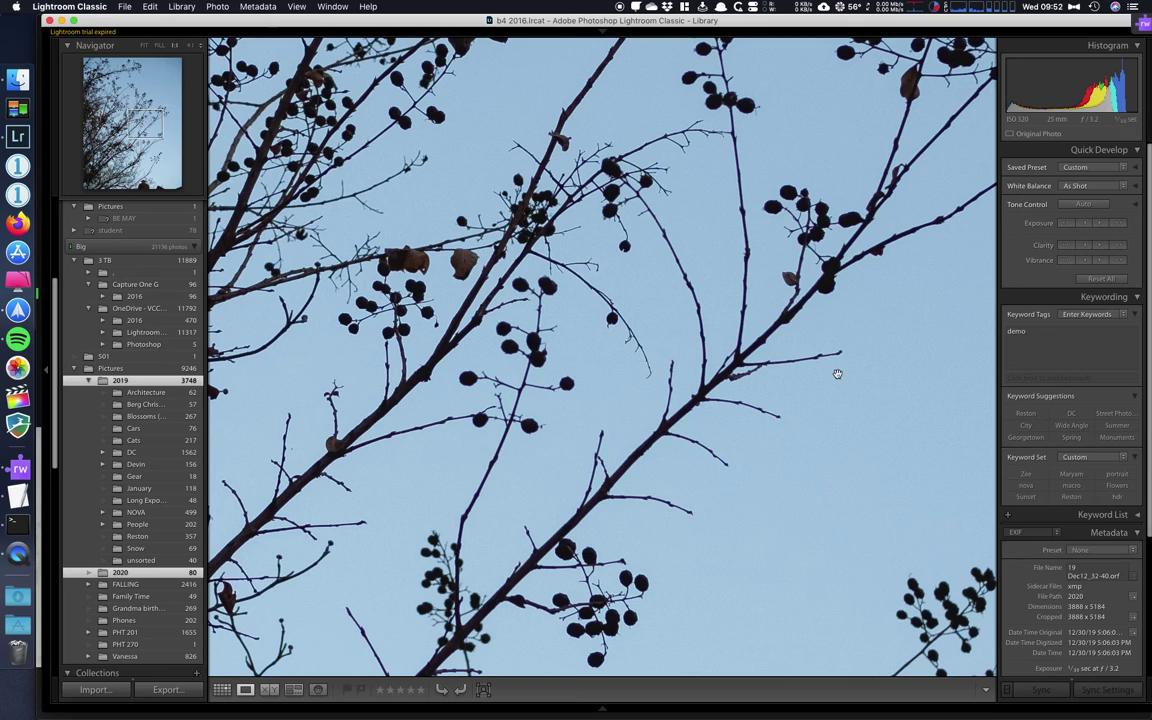
drag(784, 380, 746, 219)
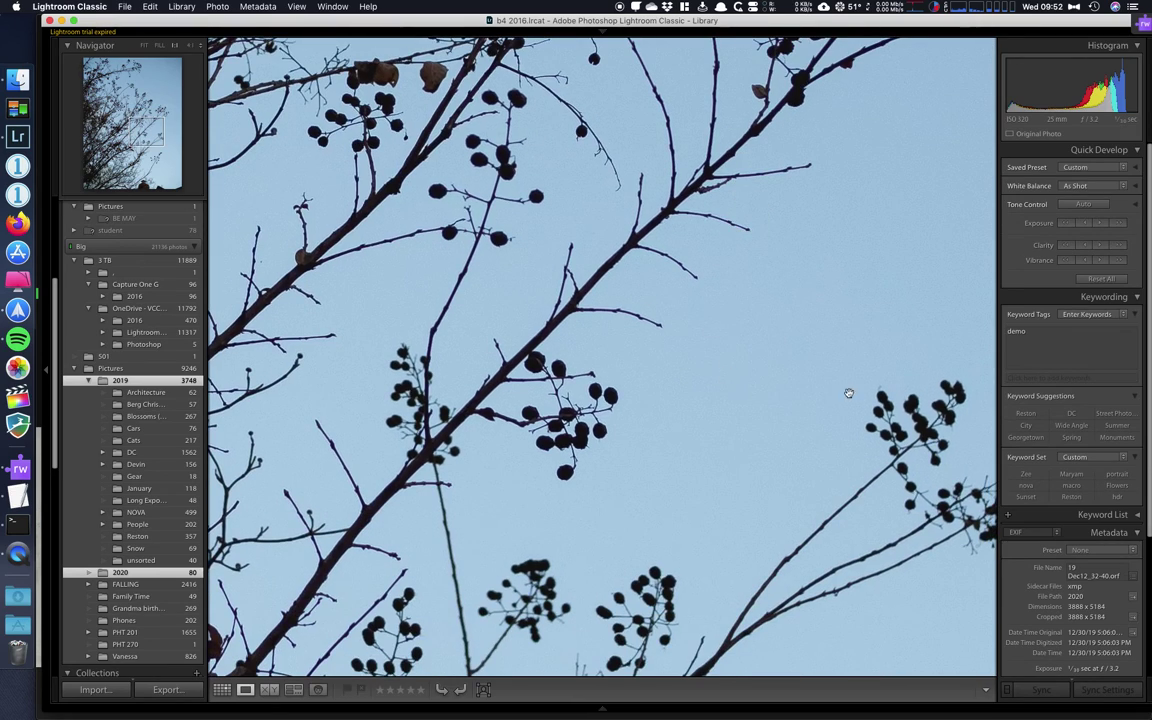
click(681, 305)
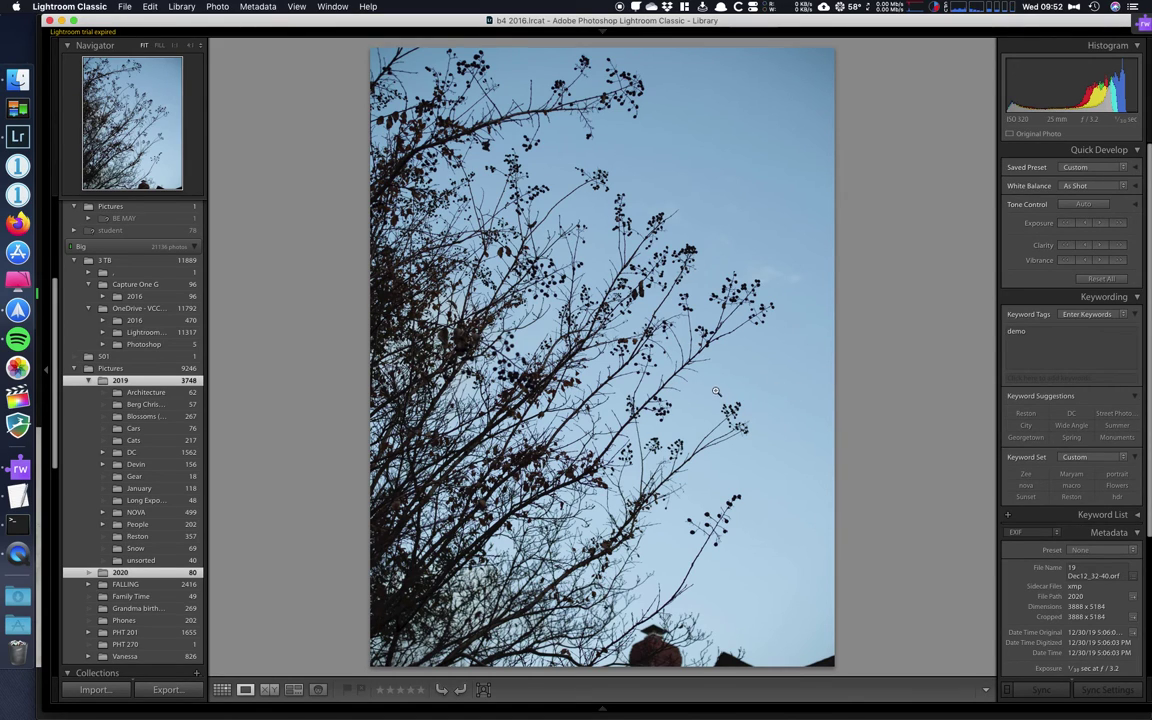
key(g)
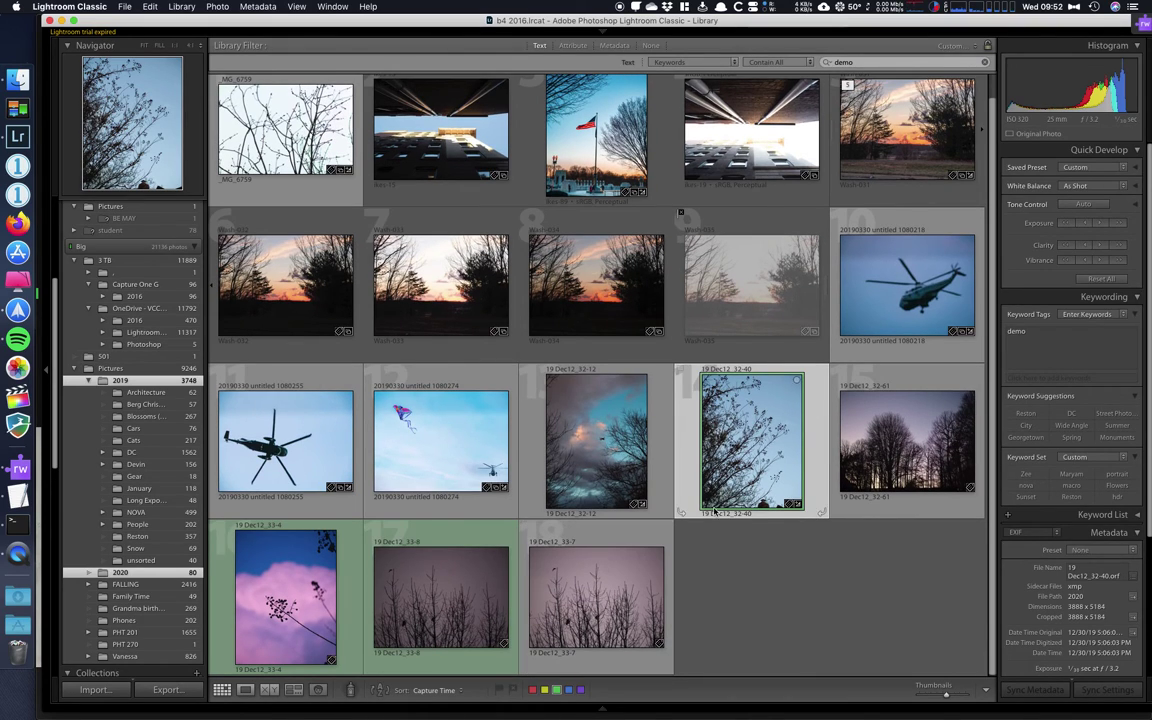
key(e)
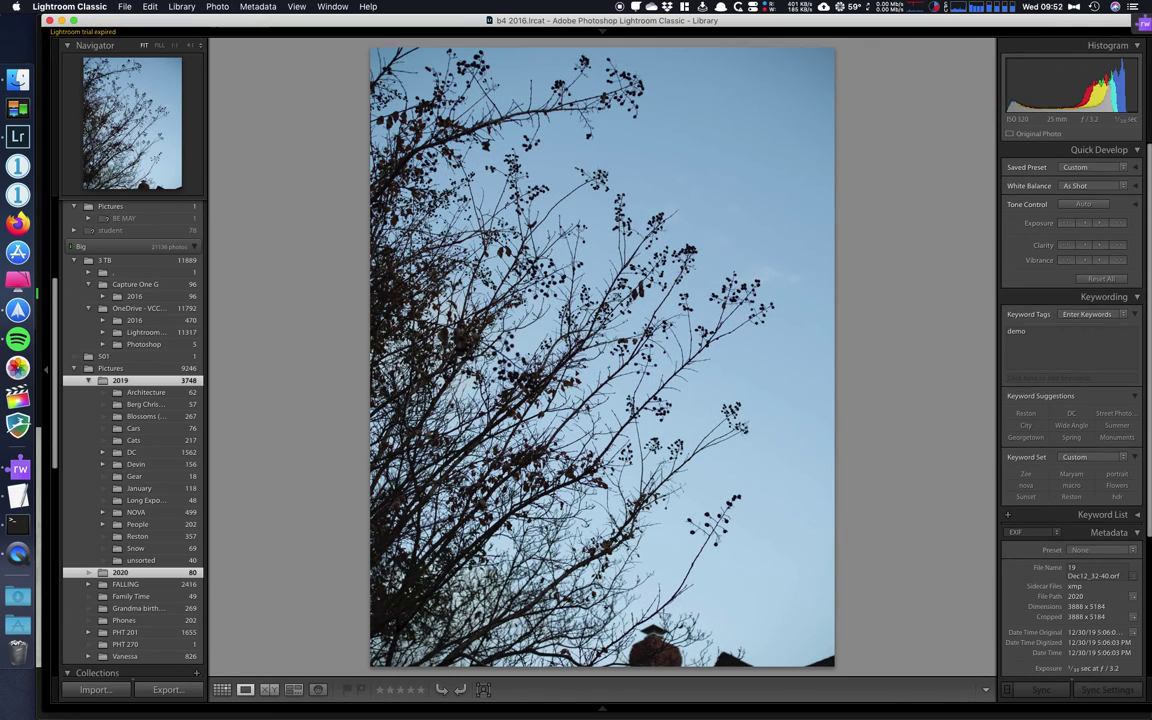
key(Left)
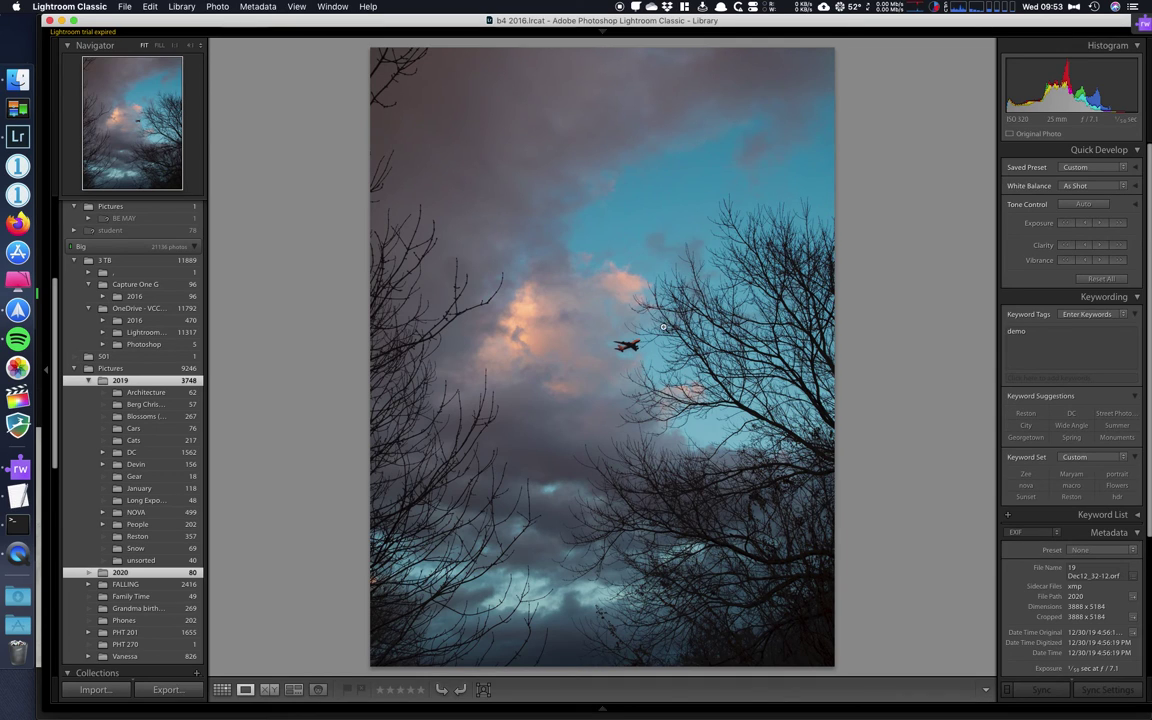
key(d)
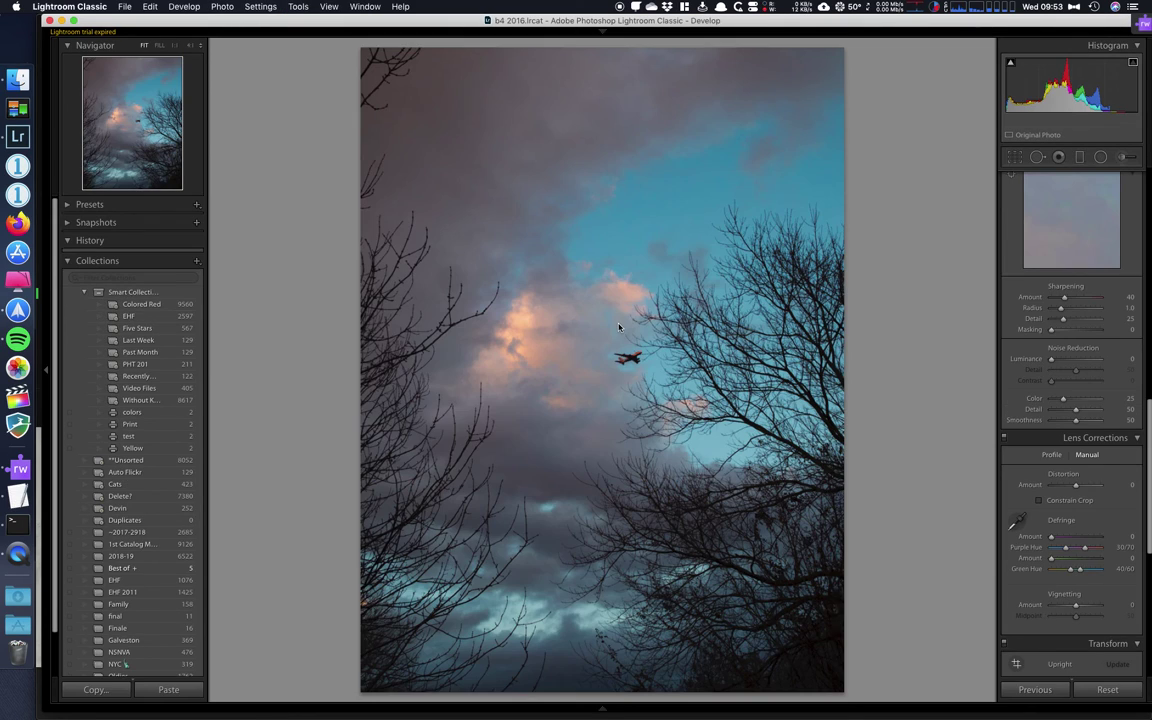
click(740, 252)
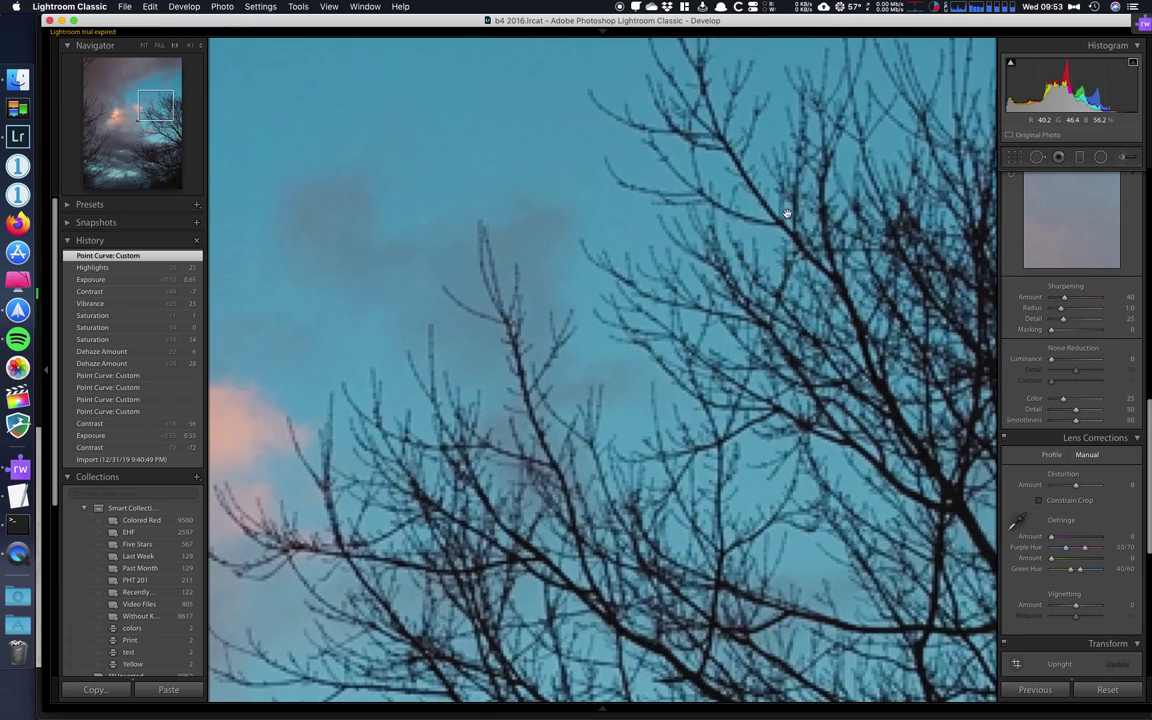
drag(669, 232, 663, 122)
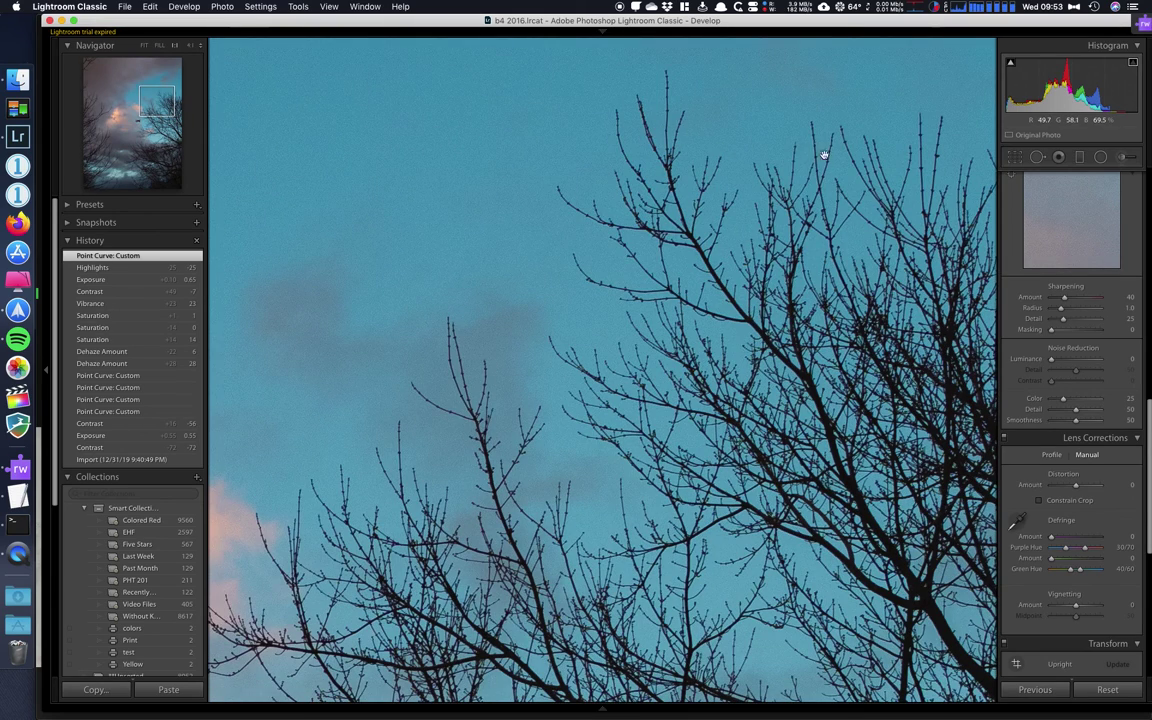
drag(605, 393, 800, 245)
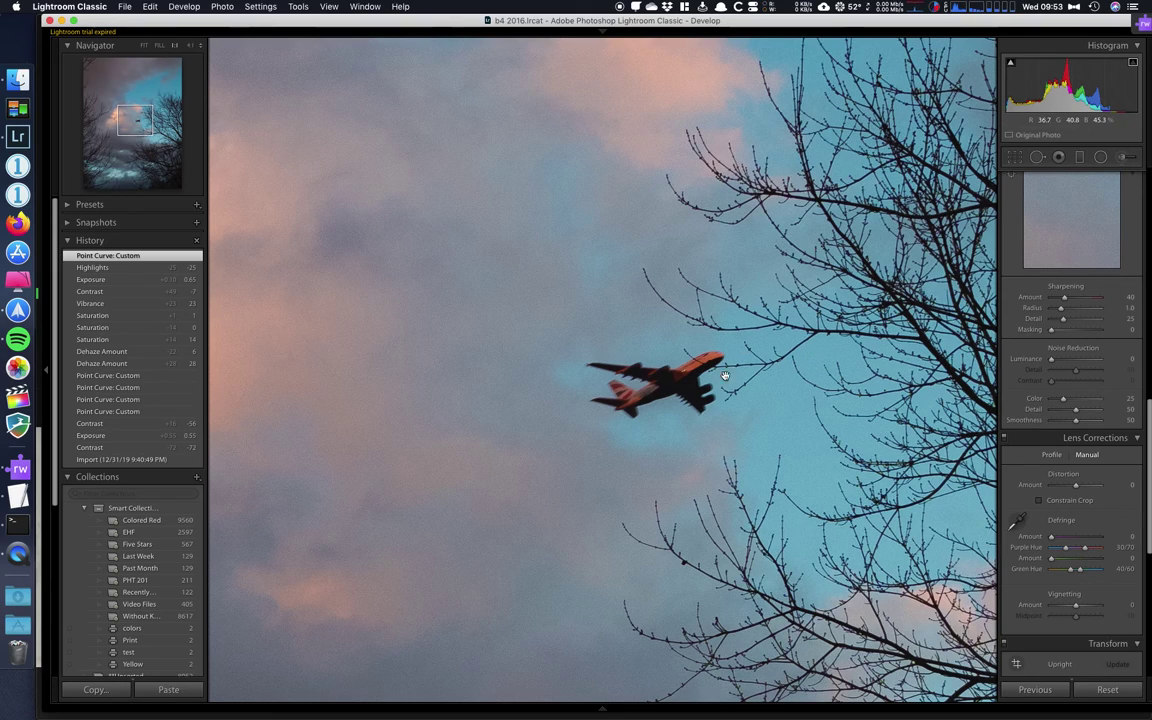
drag(751, 344, 626, 489)
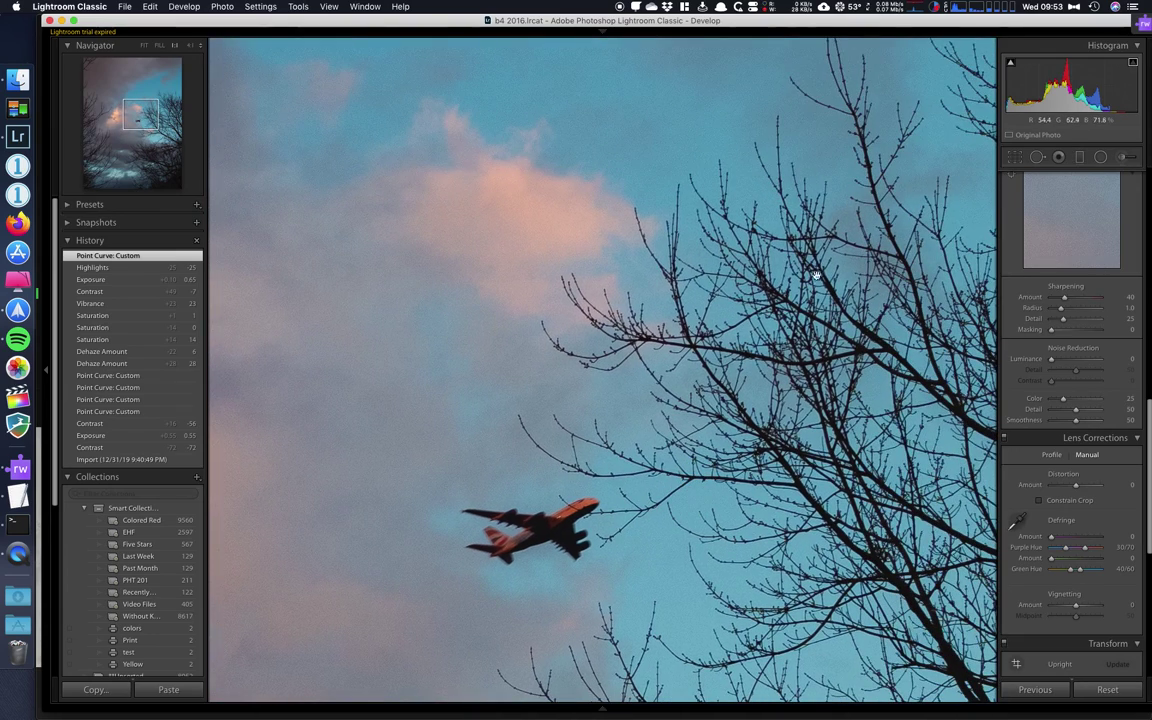
drag(749, 461, 620, 346)
drag(505, 358, 617, 278)
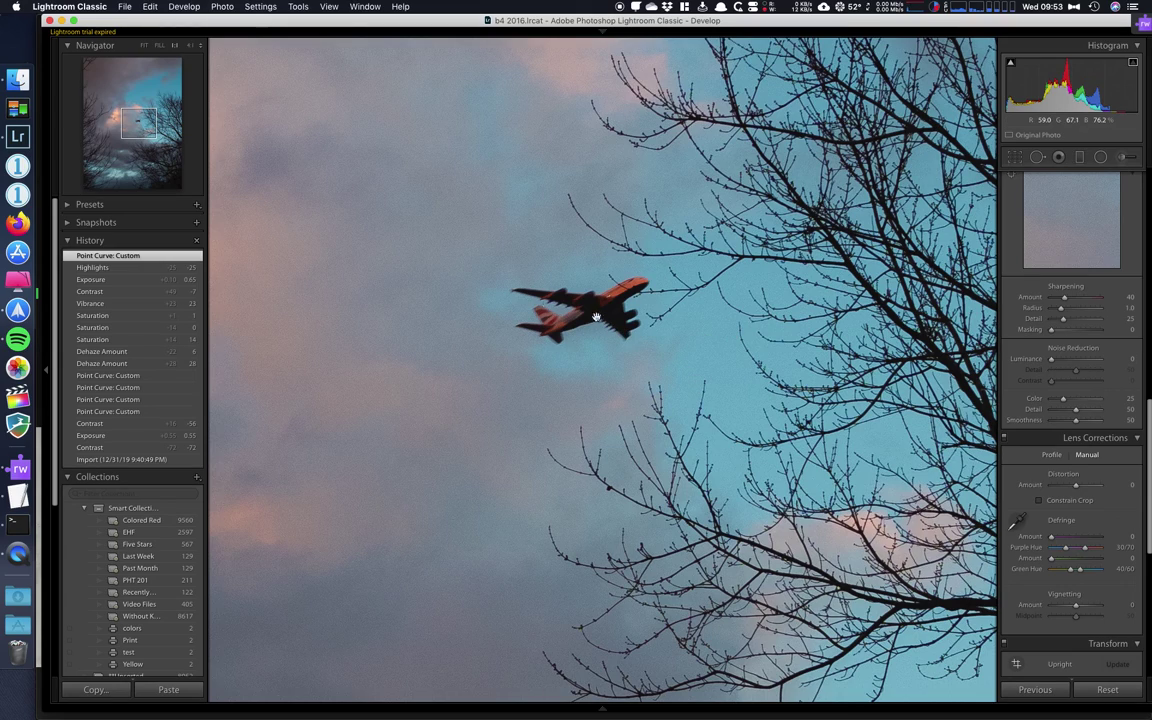
scroll(566, 271, down, 10)
scroll(566, 271, right, 5)
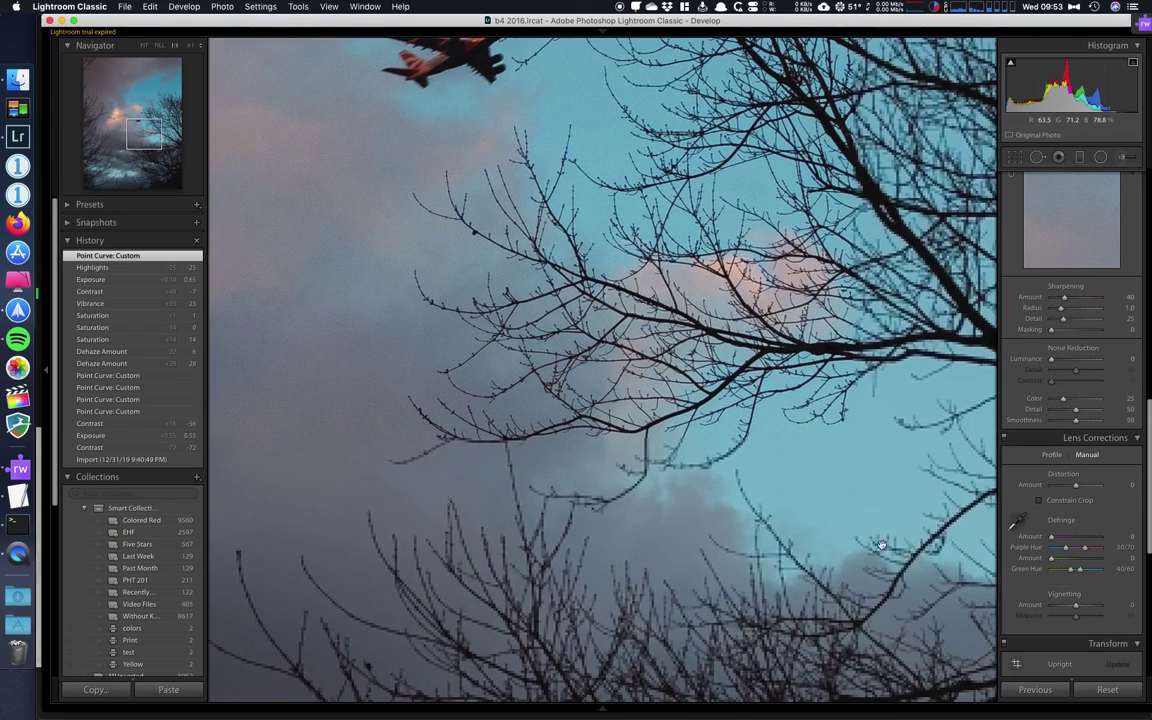
scroll(663, 226, up, 10)
scroll(663, 226, left, 4)
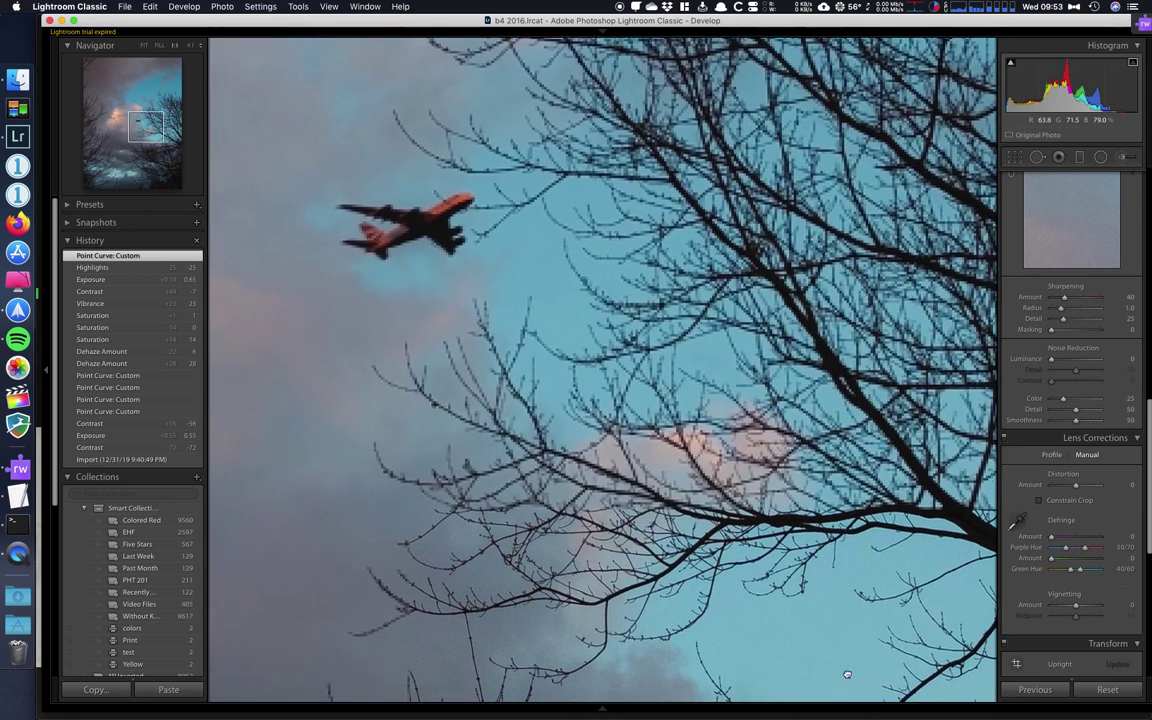
scroll(748, 421, up, 3)
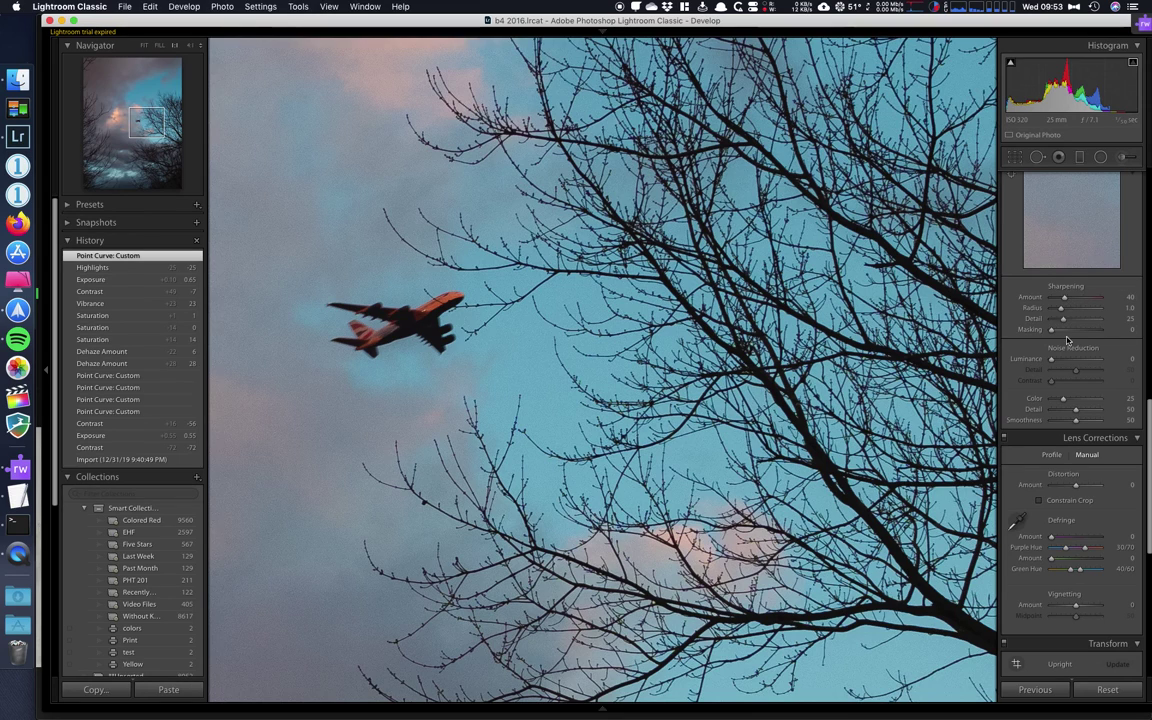
scroll(990, 340, left, 3)
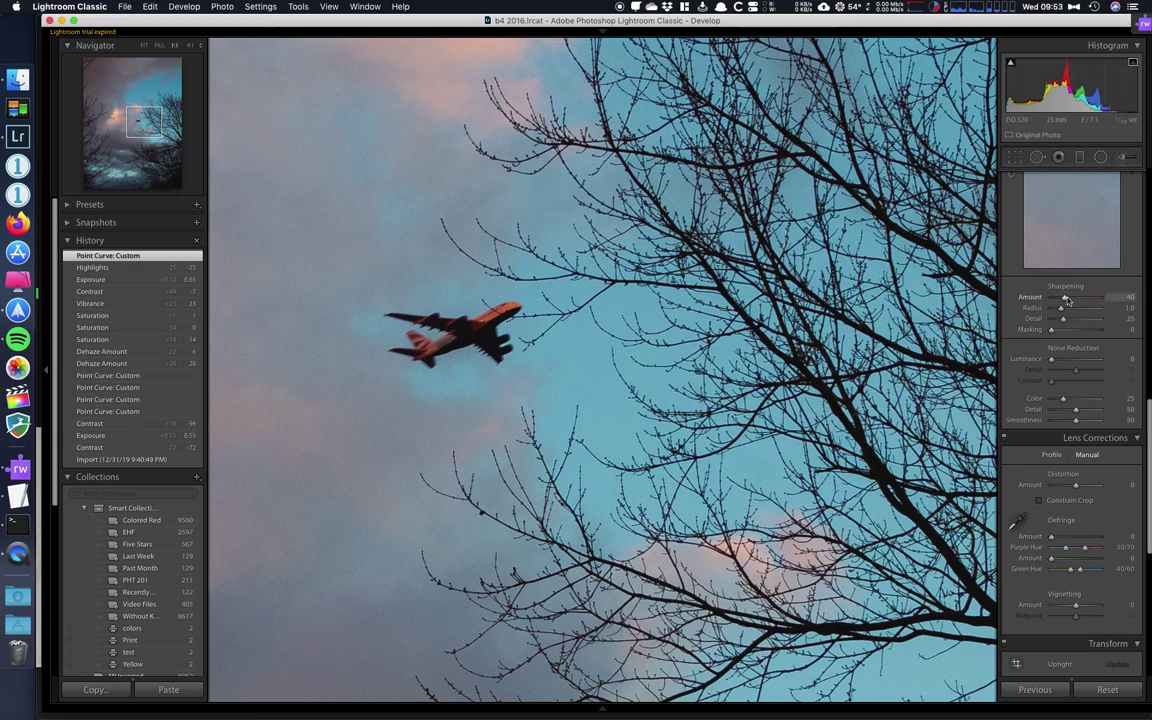
Sweep the sharpening Amount from 0 to 150, magnifying the branches to compare
mouse_move(1066, 300)
mouse_down()
mouse_move(1076, 301)
mouse_move(1050, 297)
mouse_up()
drag(686, 438, 659, 288)
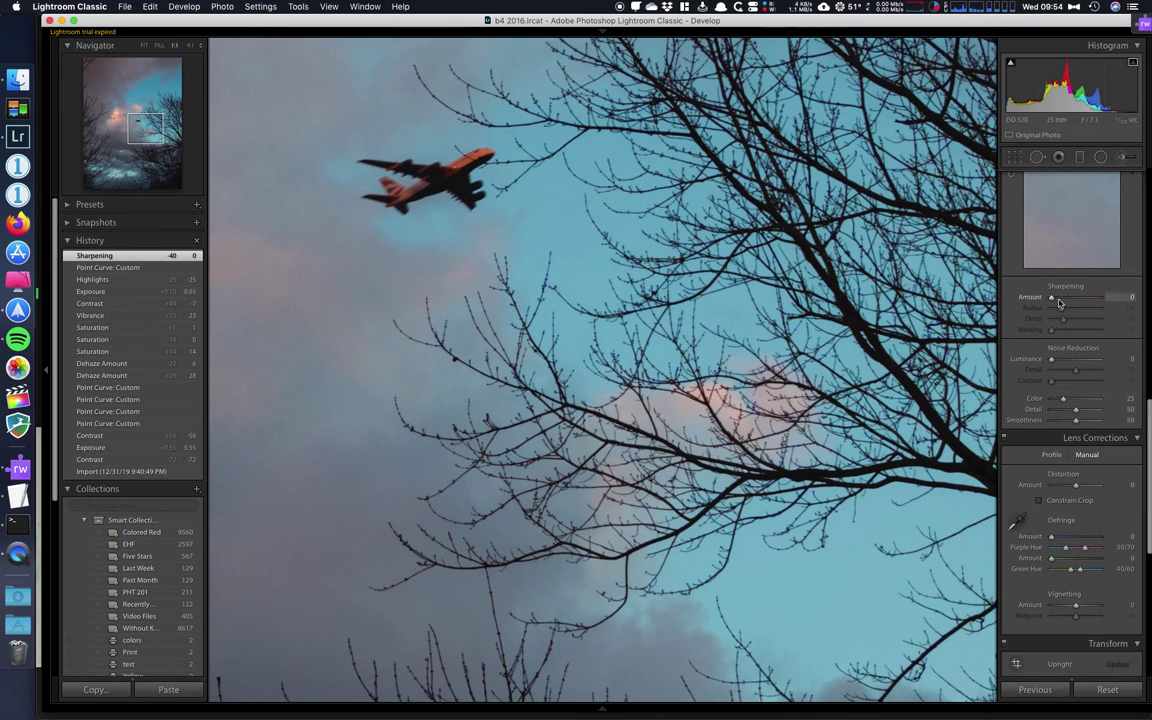
drag(1052, 300, 1105, 299)
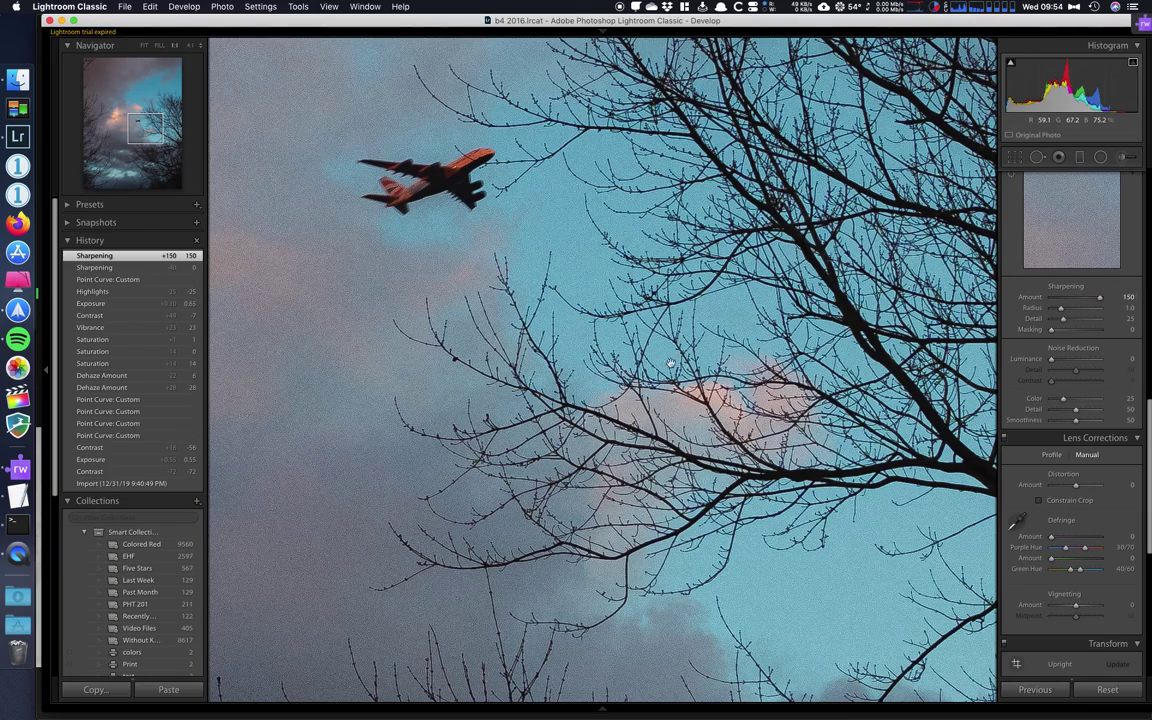
drag(606, 329, 680, 372)
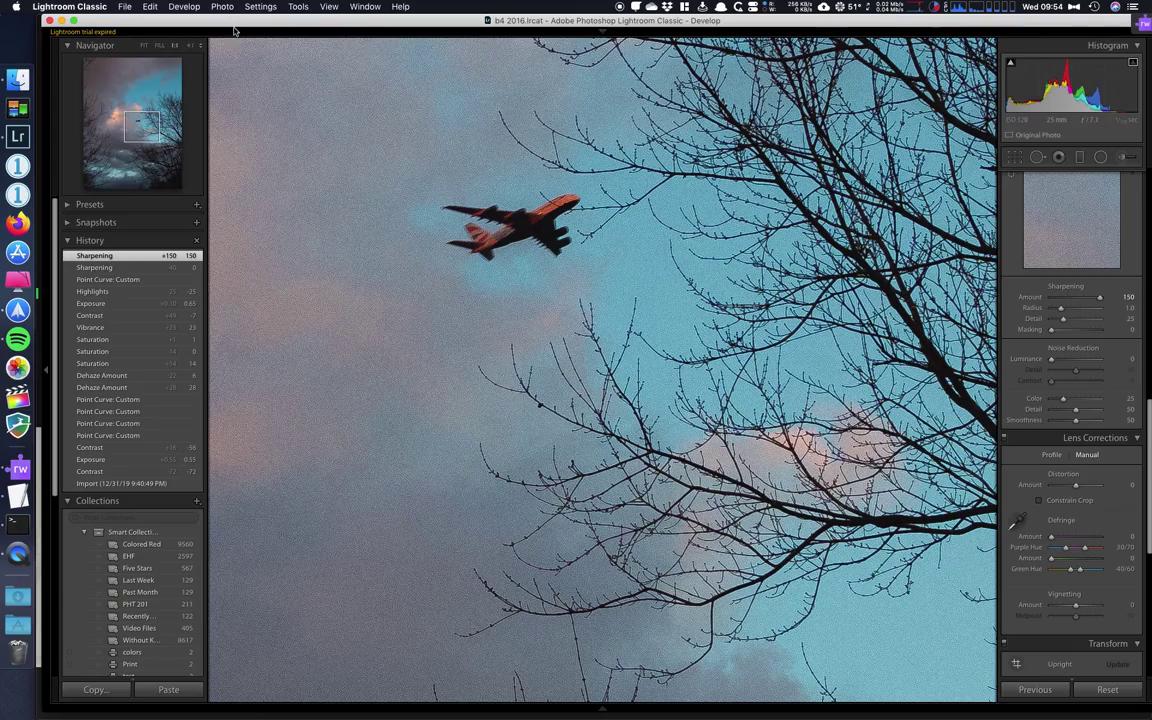
click(175, 45)
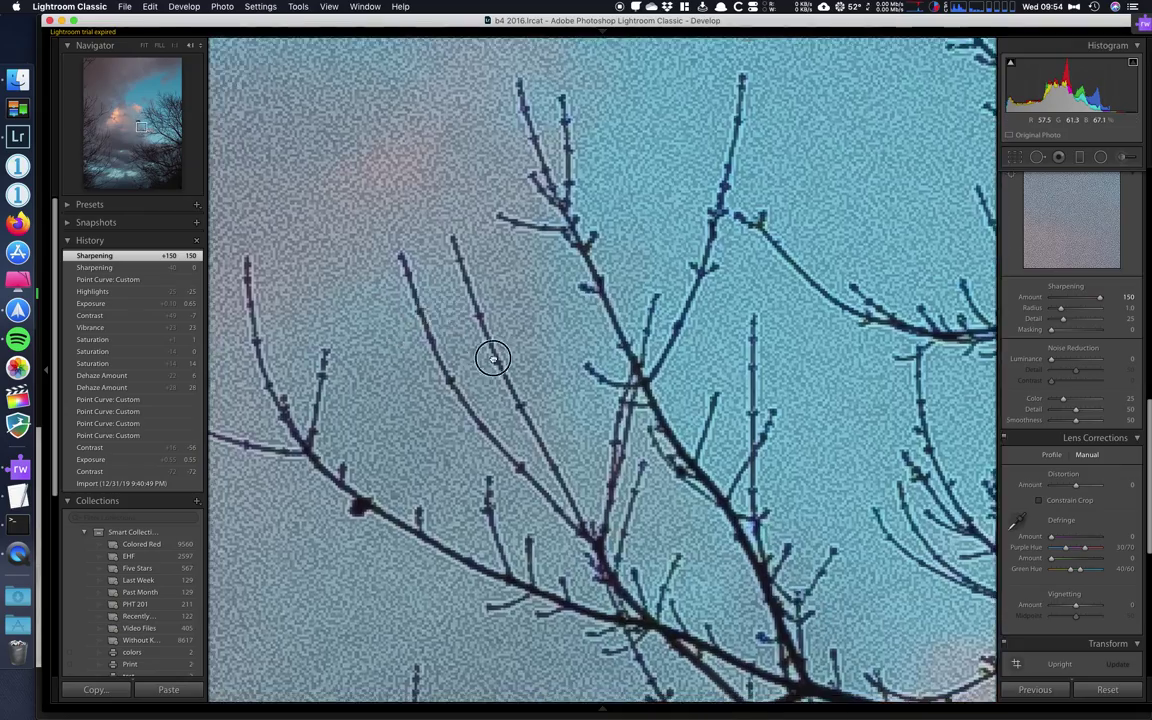
key(super+equal)
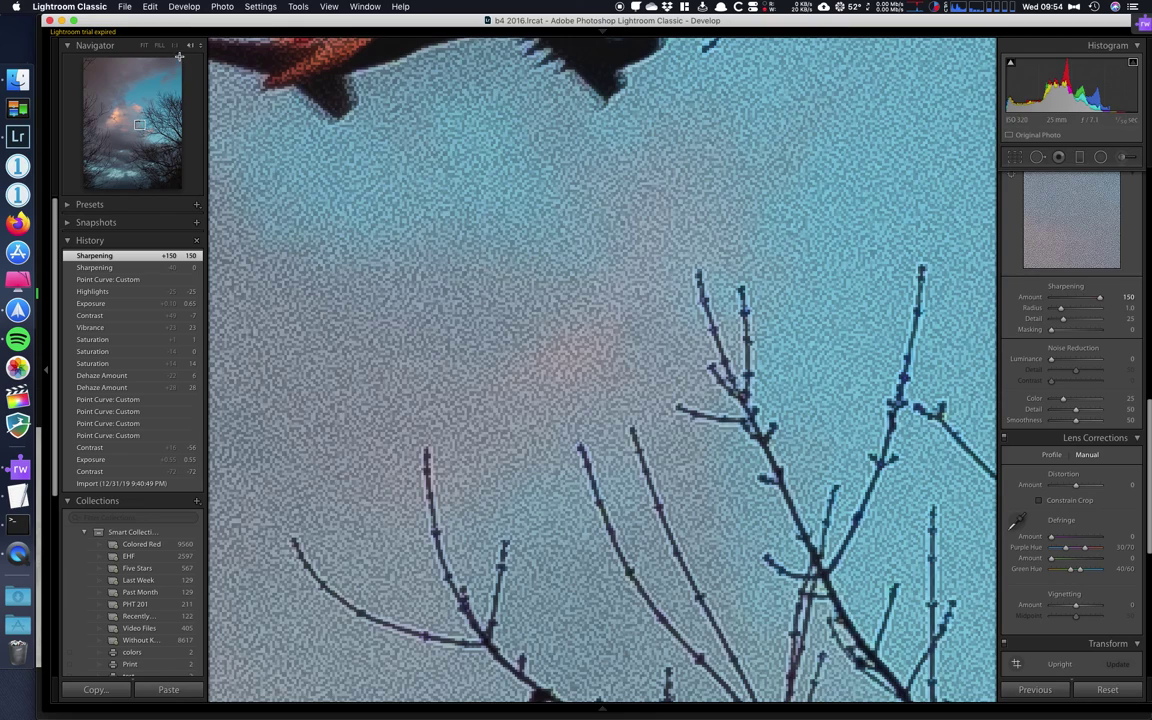
click(176, 46)
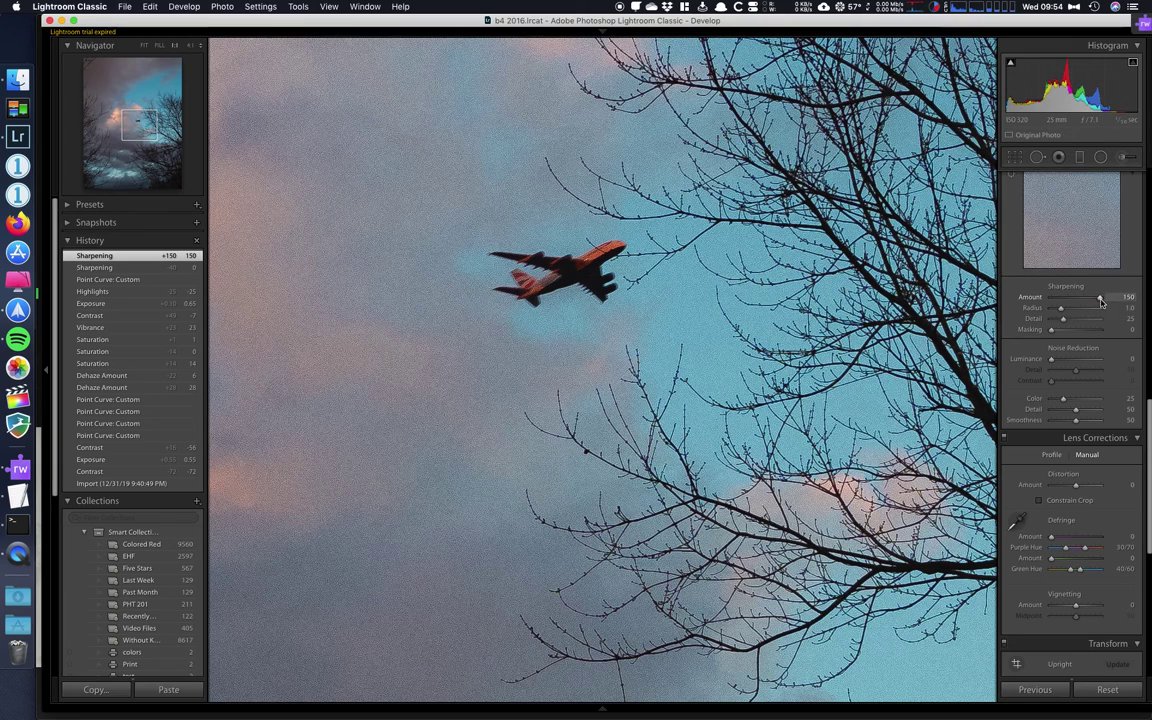
Settle the sharpening Amount at 73 and reframe the close-up around the plane
drag(1100, 299, 1076, 301)
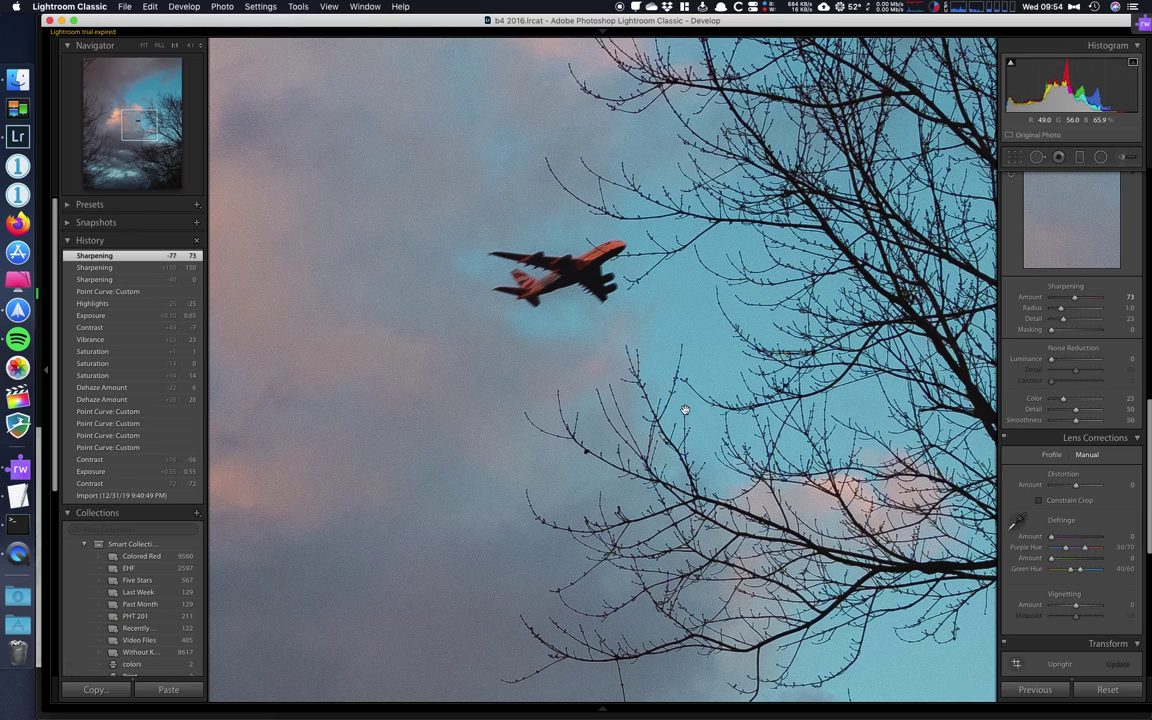
drag(689, 411, 682, 383)
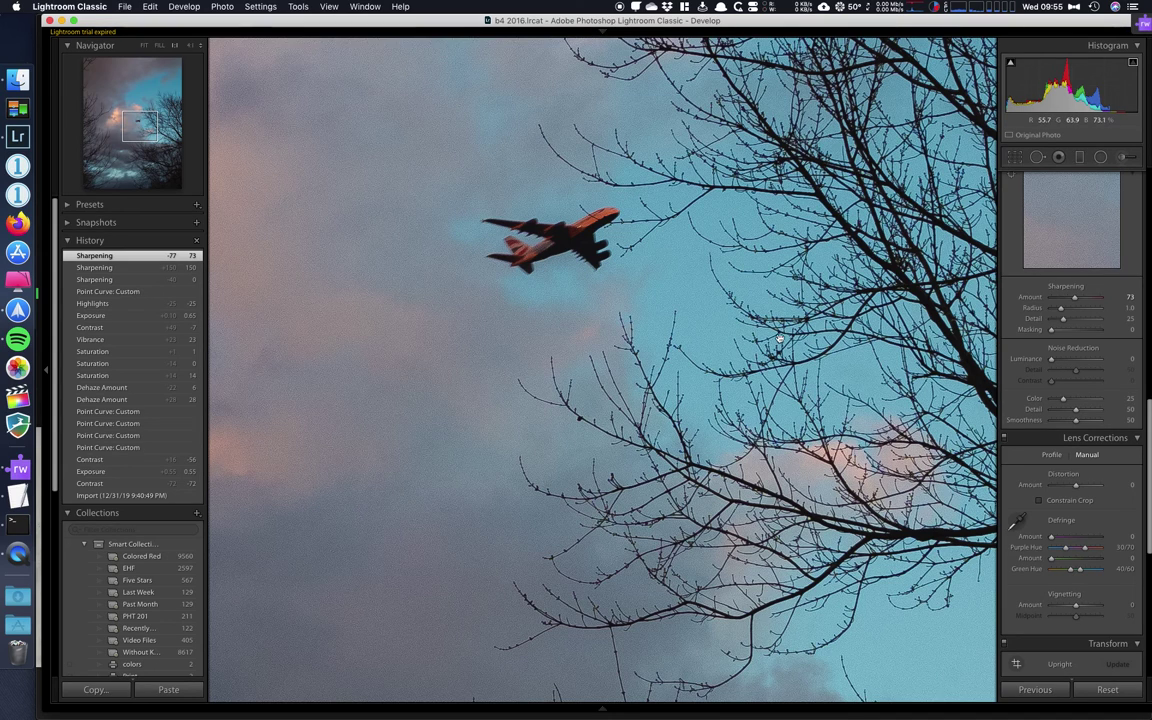
drag(762, 382, 717, 290)
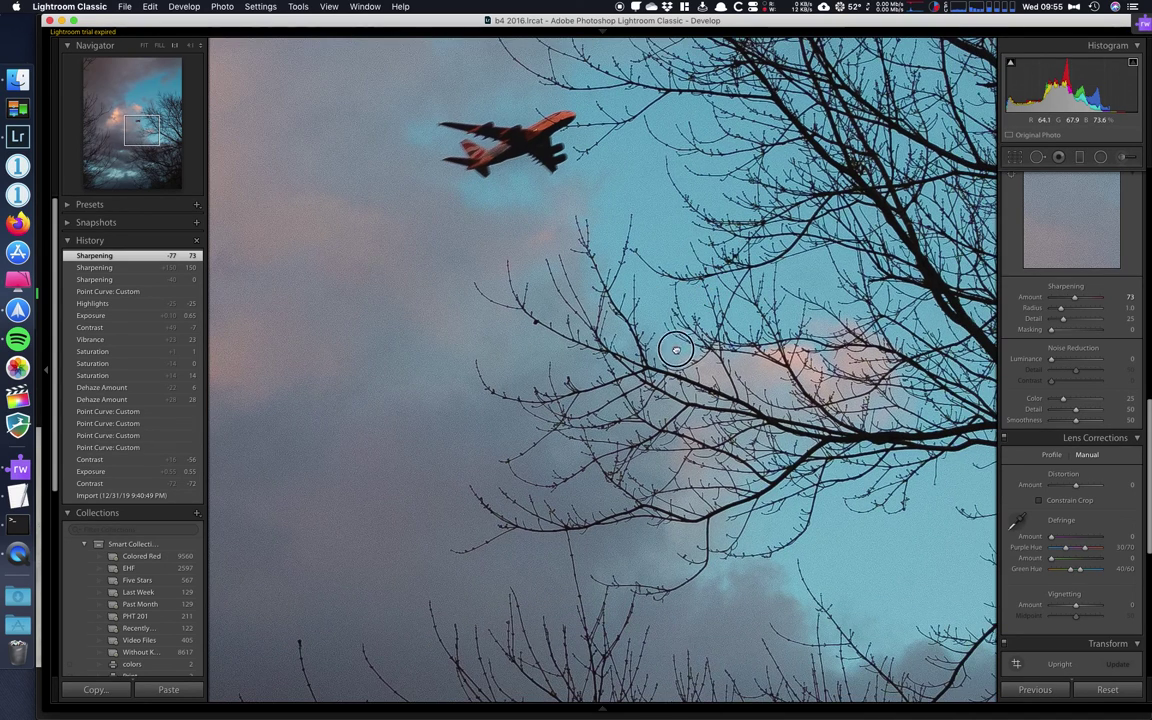
drag(674, 347, 637, 444)
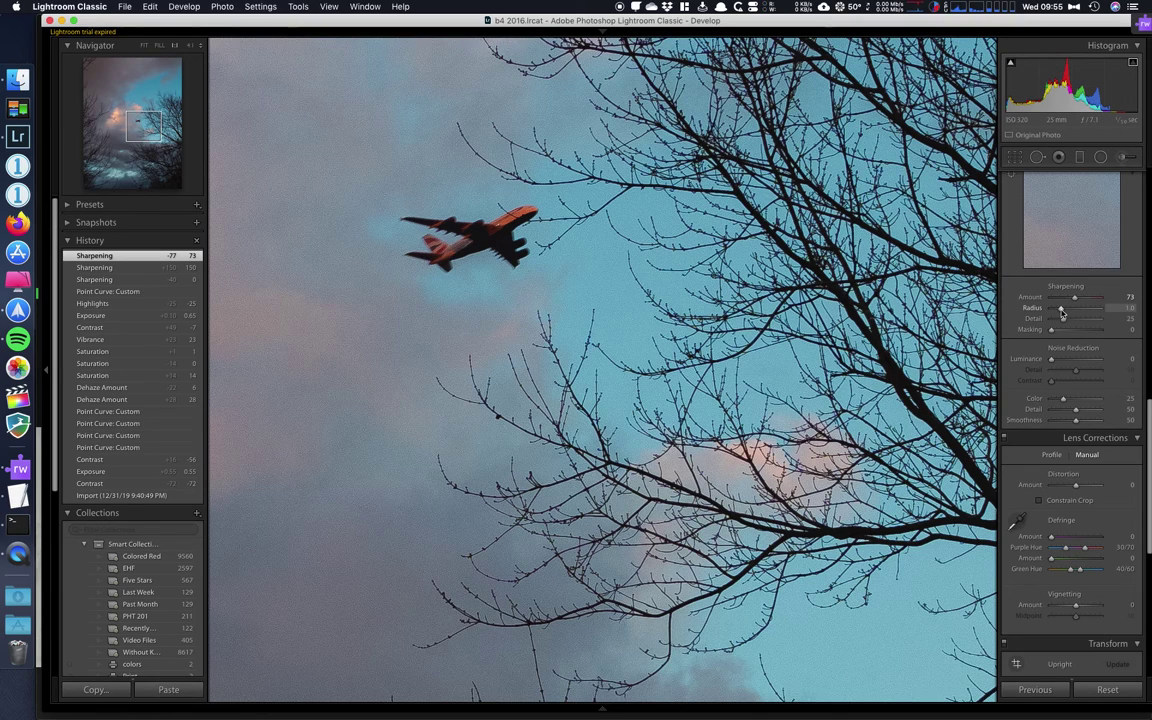
drag(690, 400, 747, 360)
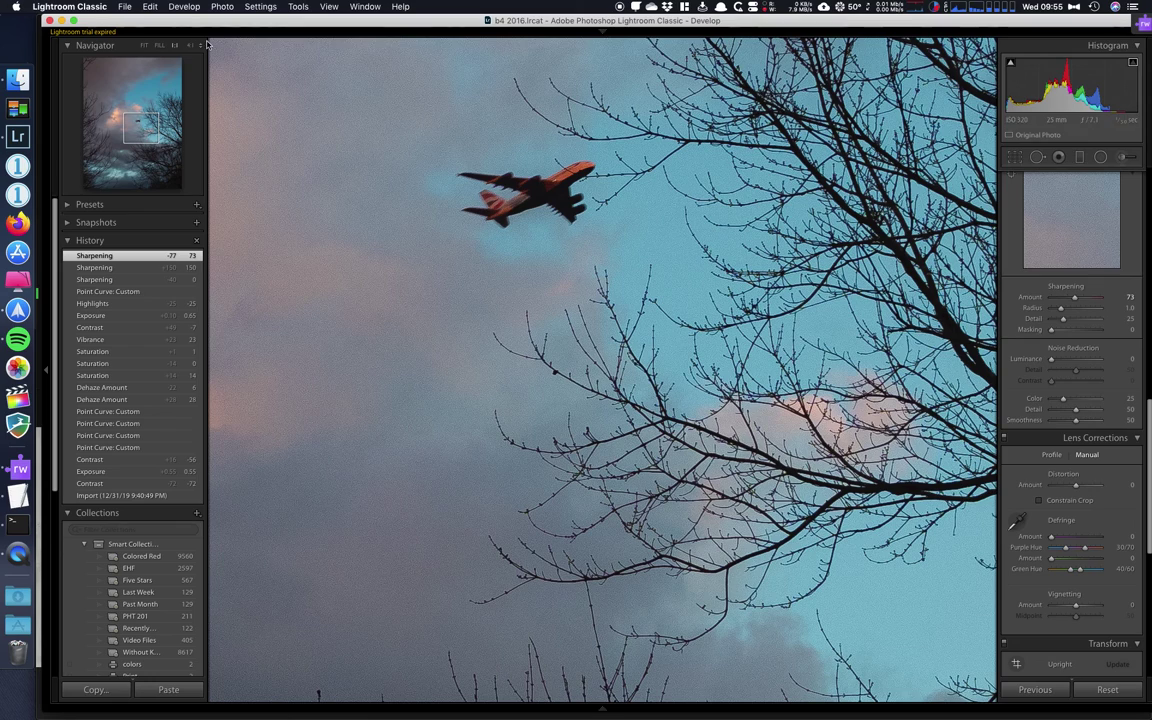
click(175, 45)
scroll(449, 193, right, 5)
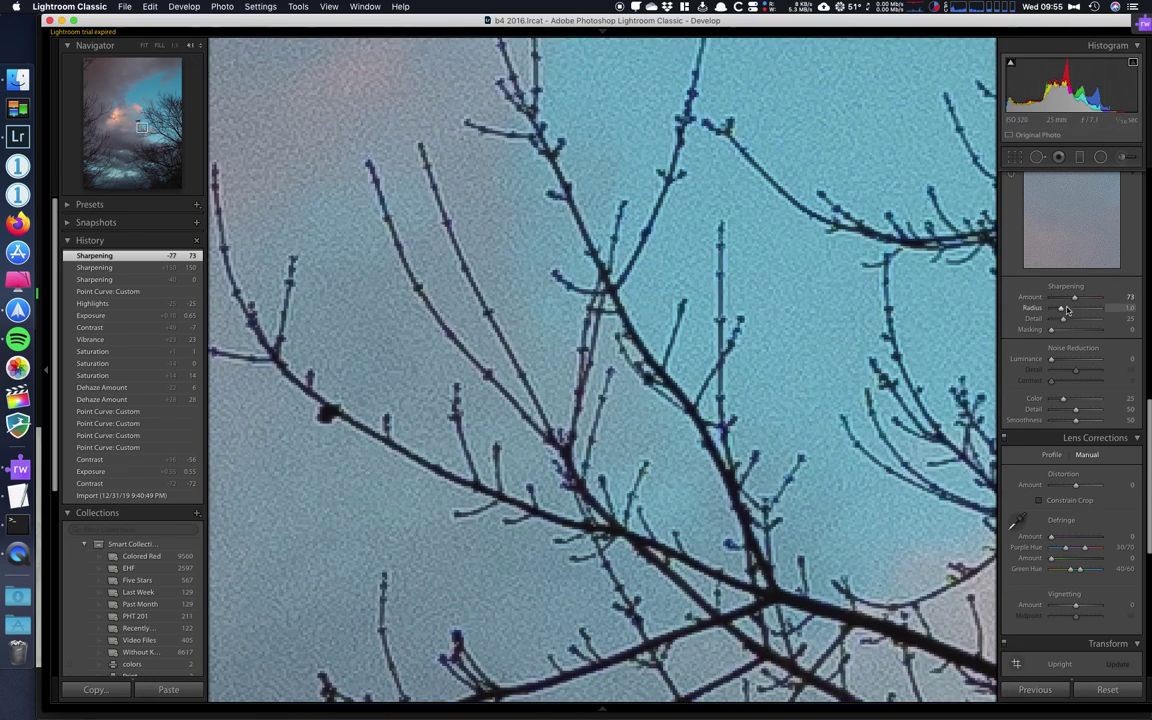
Raise the airplane photo's sharpening Radius to 2.0 and Detail to 26
mouse_move(1062, 313)
mouse_down()
mouse_move(1093, 313)
mouse_move(1058, 313)
mouse_up()
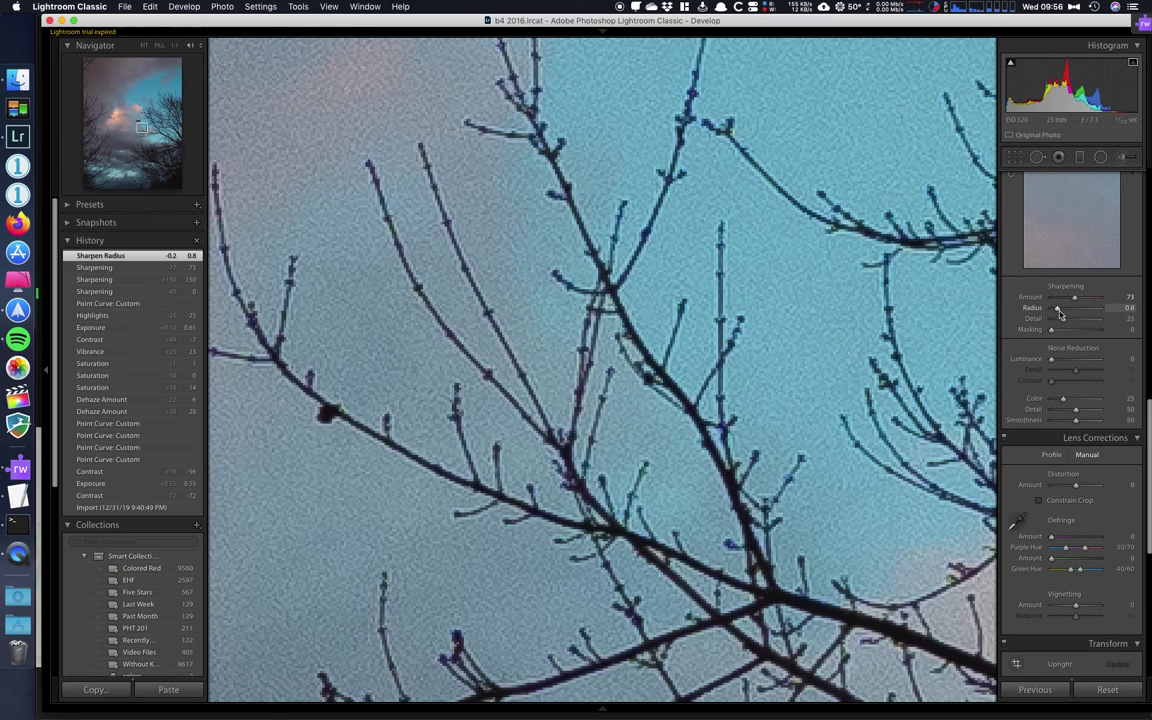
drag(1058, 310, 1081, 314)
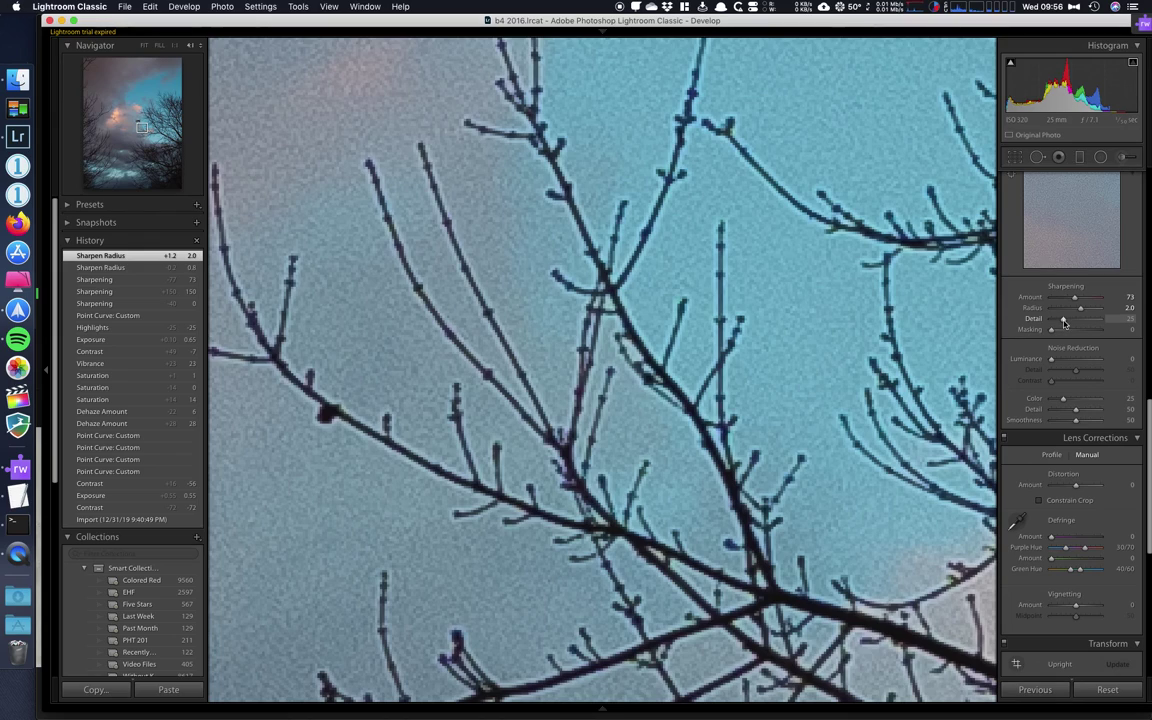
drag(1063, 321, 1065, 320)
Lower sharpening Radius to 0.9 and Detail to 13 while checking the branches, then fit the photo
drag(651, 548, 612, 502)
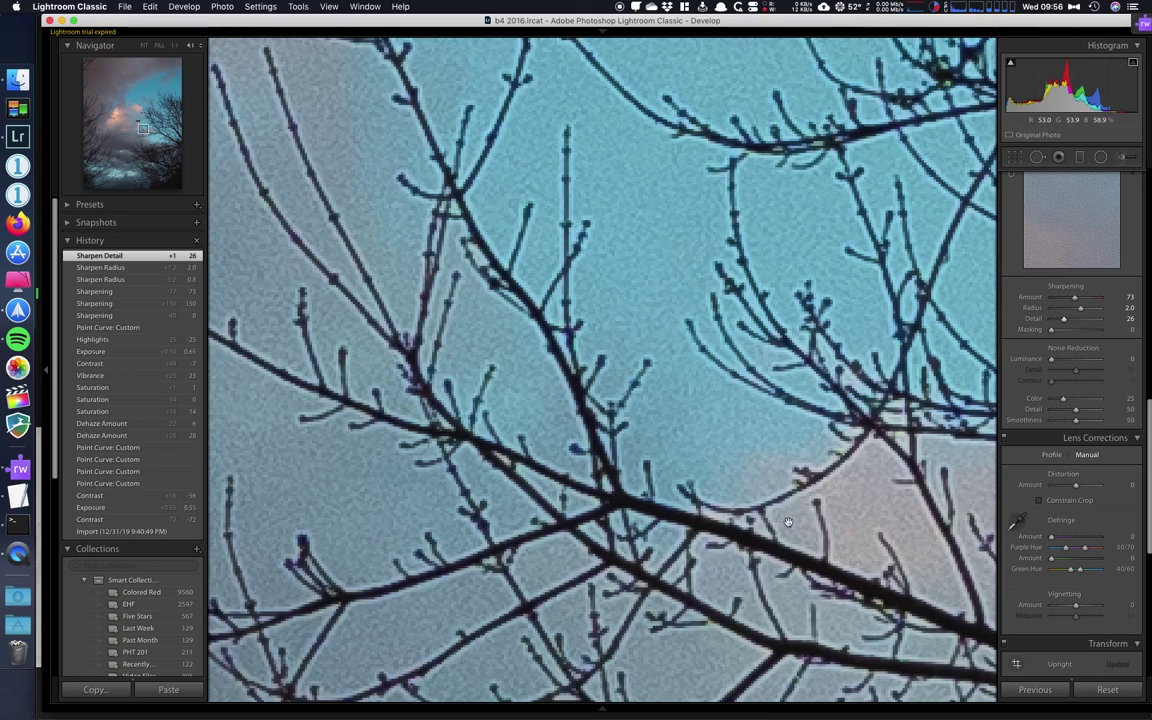
drag(802, 553, 613, 473)
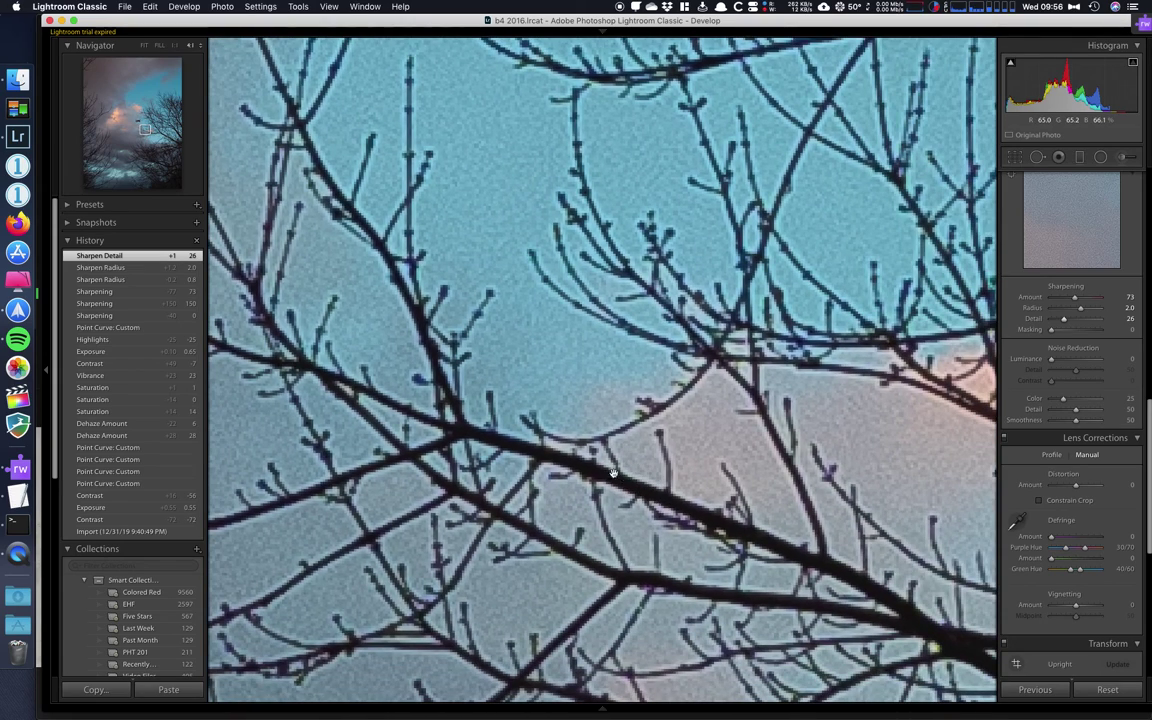
drag(761, 424, 781, 377)
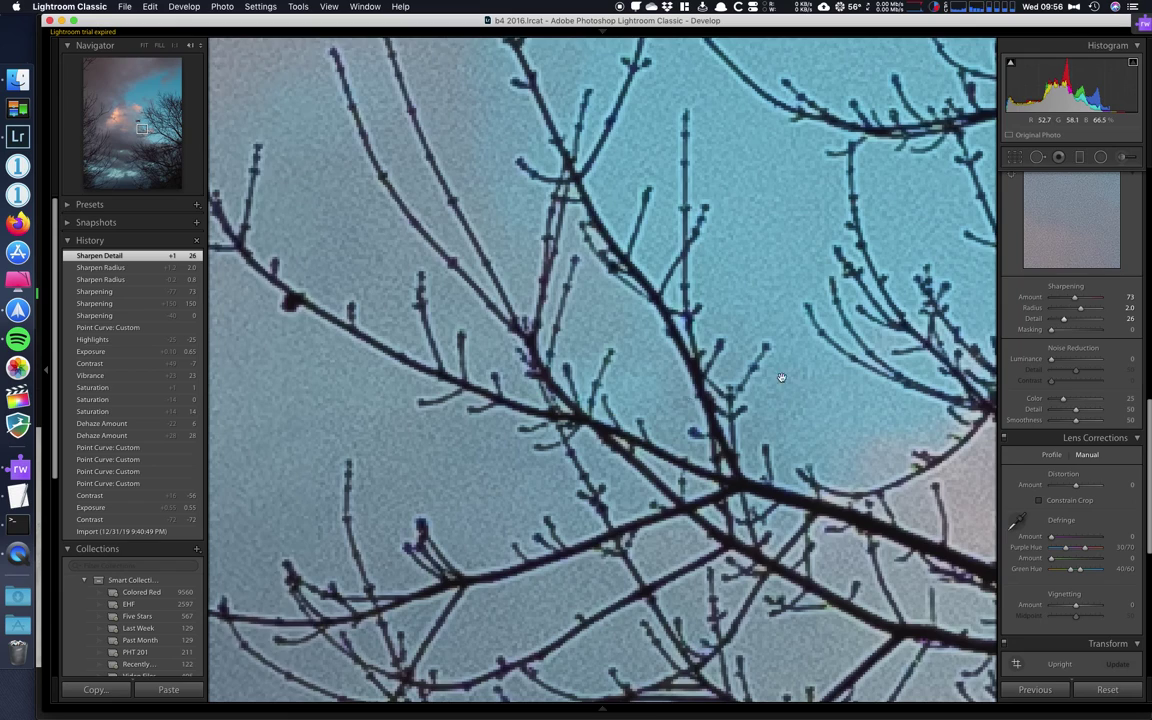
click(1064, 321)
drag(1064, 321, 1060, 312)
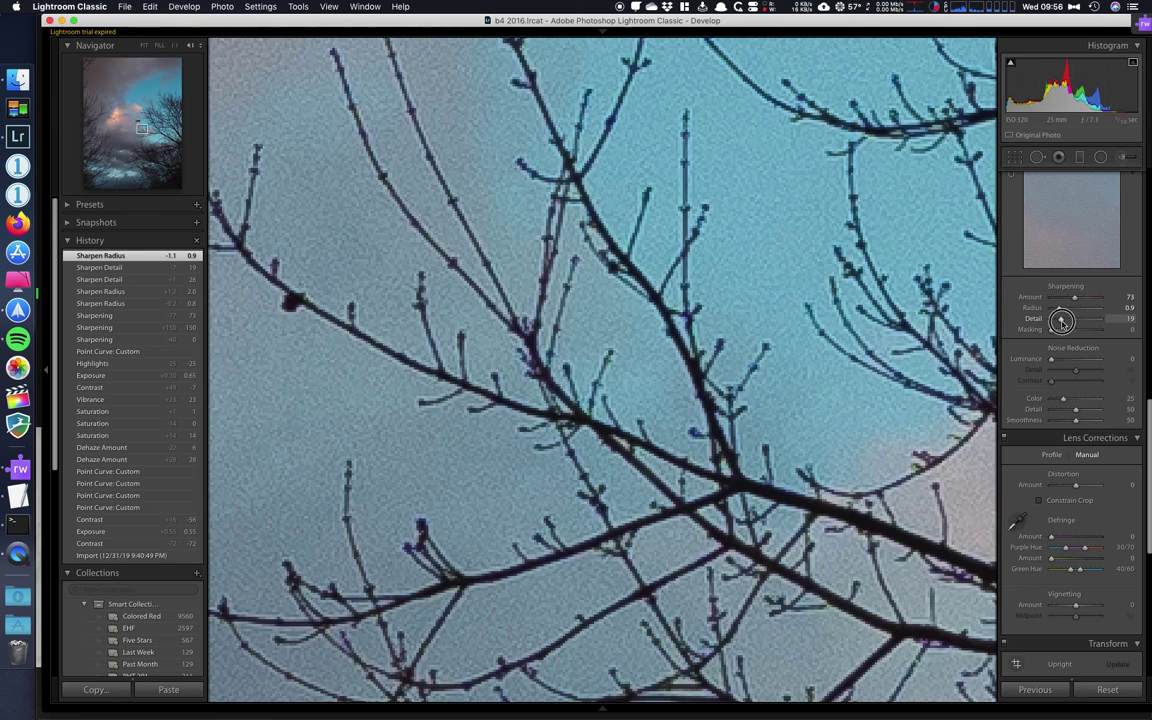
mouse_move(1056, 323)
mouse_down()
mouse_move(1066, 330)
mouse_move(1053, 327)
mouse_up()
drag(1058, 325, 1060, 325)
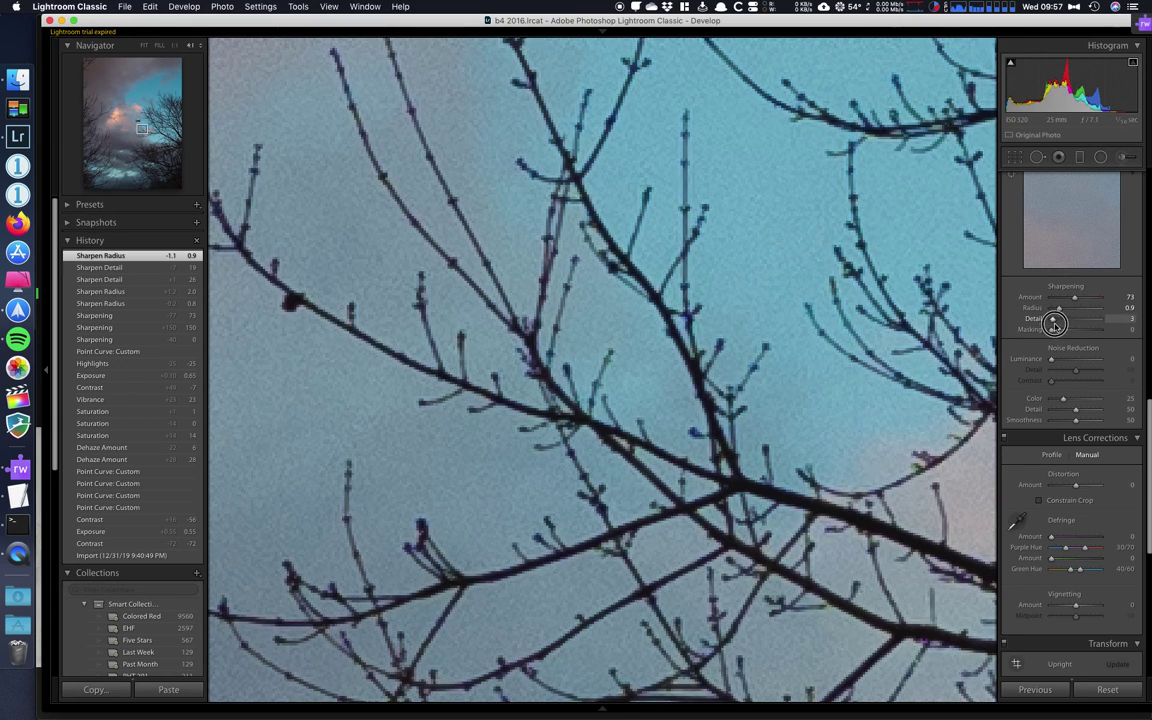
drag(1057, 325, 1058, 325)
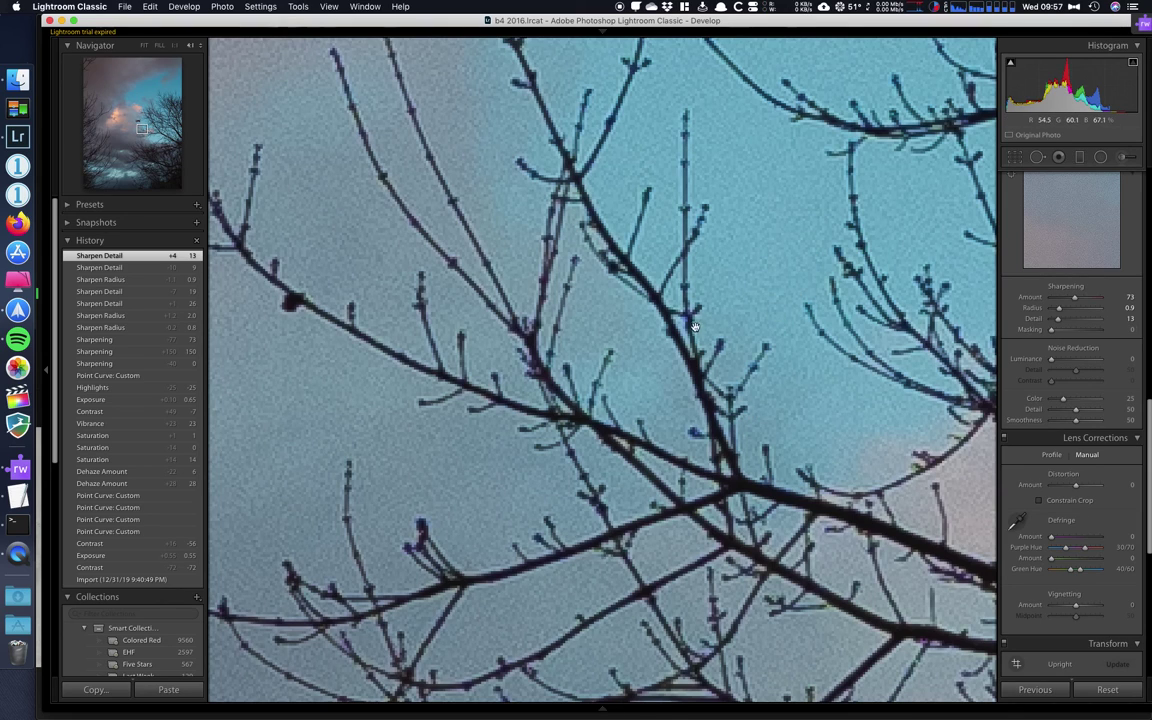
click(690, 290)
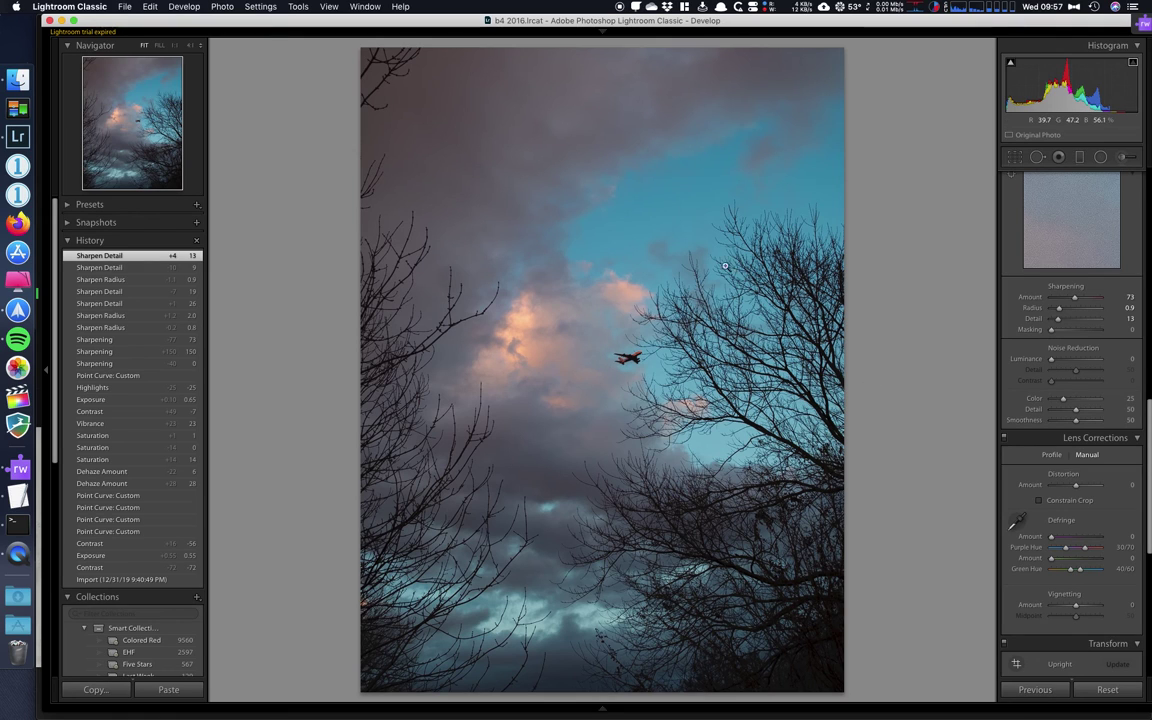
Zoom into the blue sky and toggle the Detail adjustments off and on to compare
click(655, 223)
click(805, 437)
click(680, 215)
drag(581, 228, 579, 242)
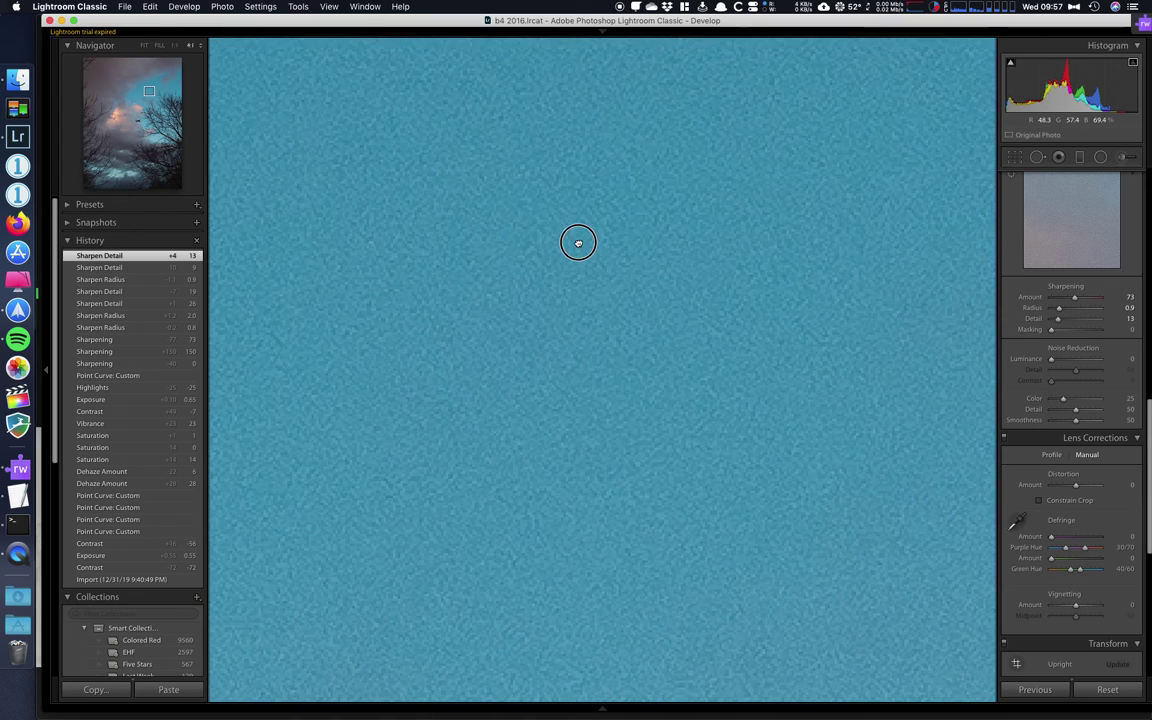
scroll(1038, 300, up, 3)
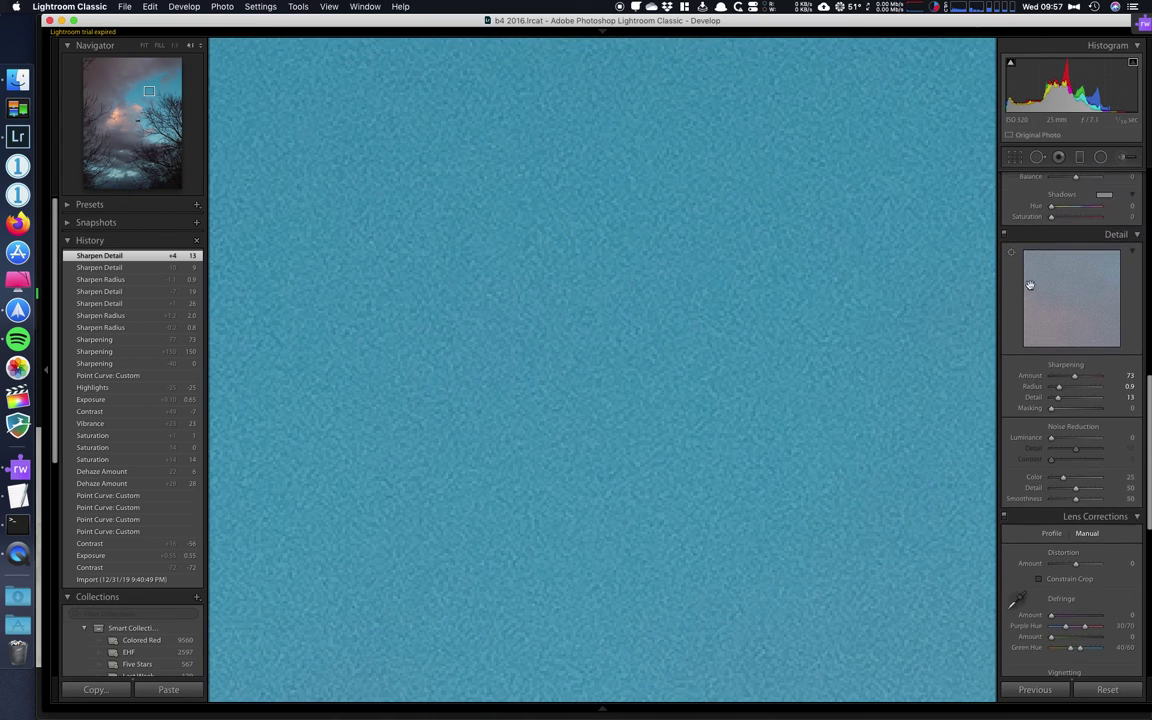
click(1004, 234)
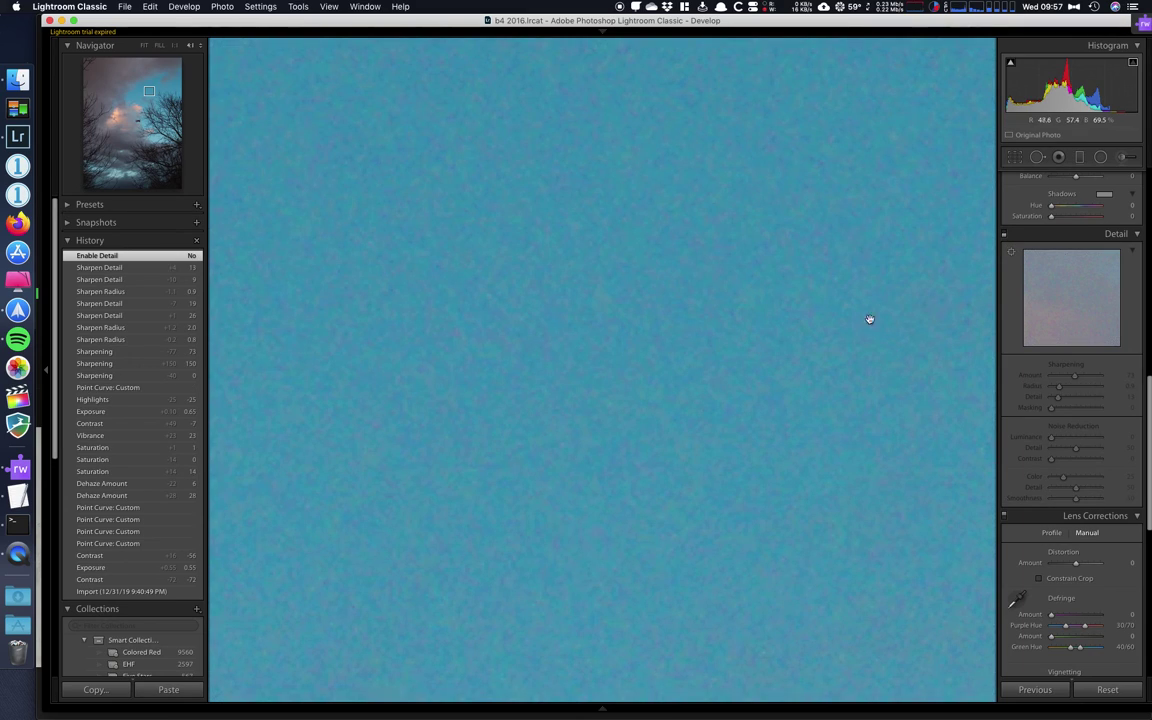
click(1004, 234)
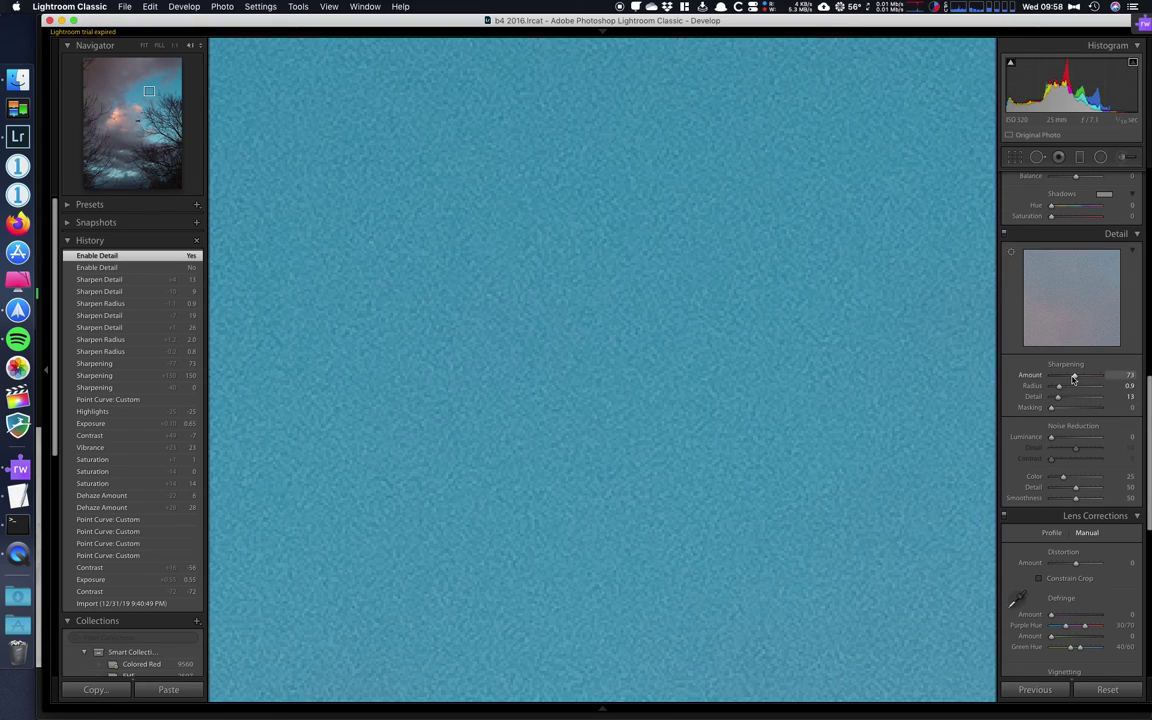
Mask sharpening to edges at 42 with Amount 72, then fit the photo
drag(1073, 376, 1071, 408)
click(1051, 408)
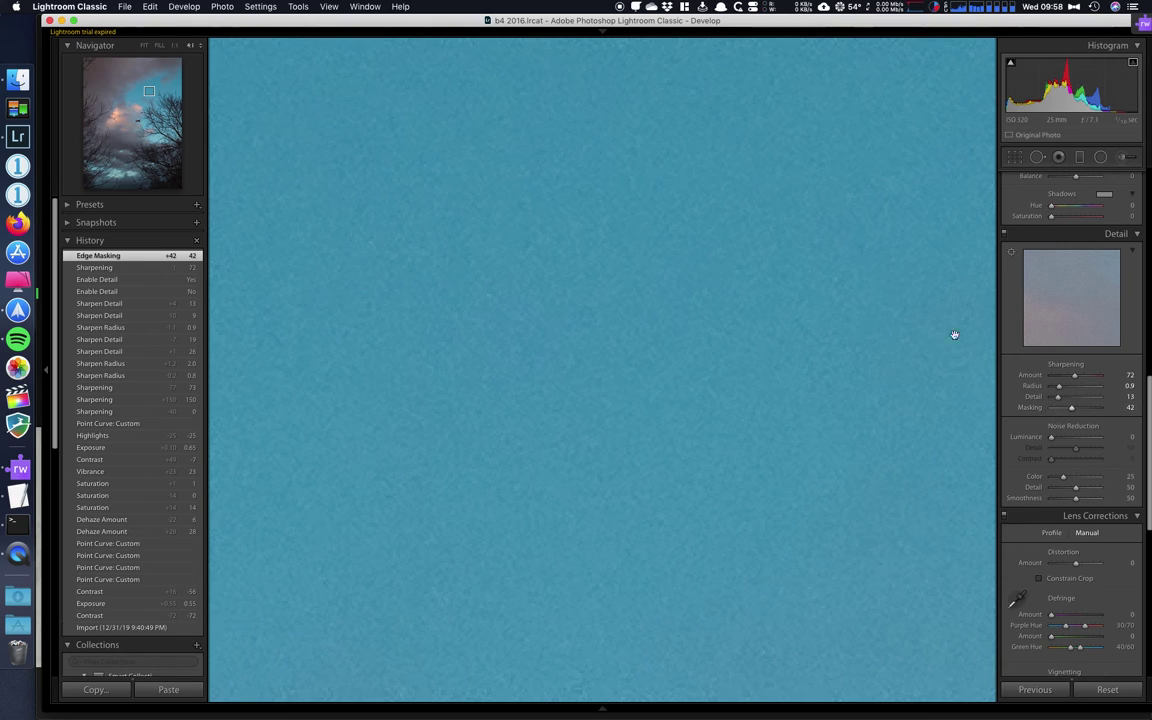
click(736, 336)
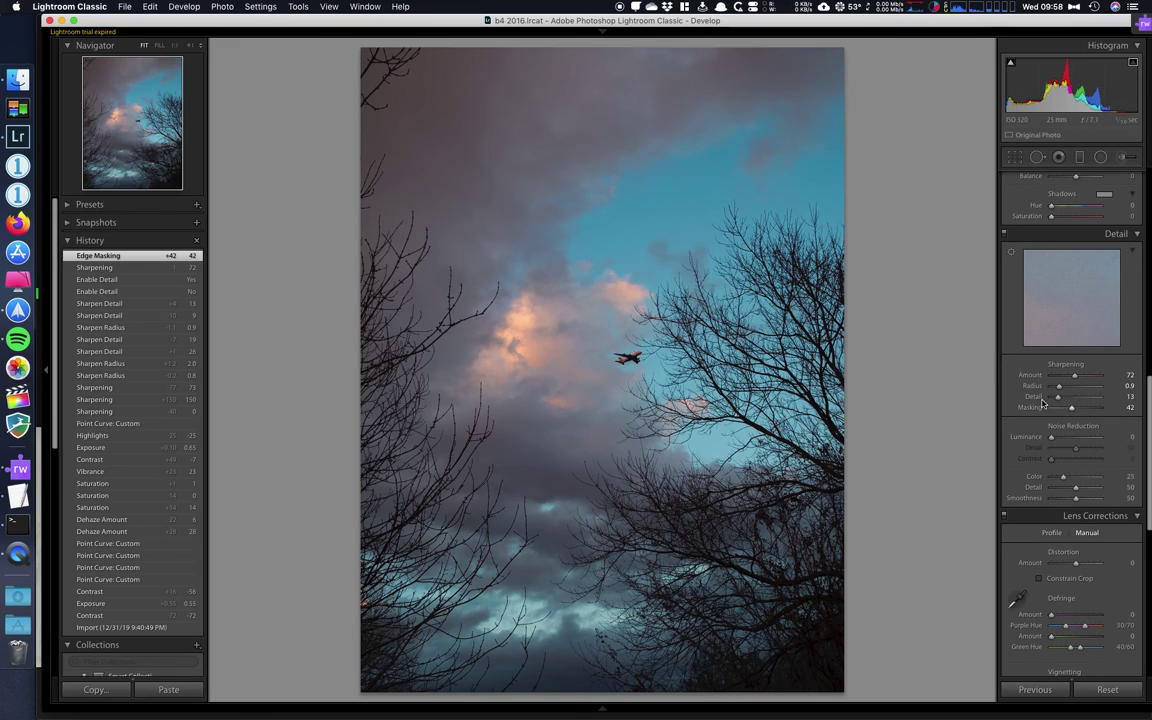
Preview the Masking, Detail, Radius and Amount sliders as grayscale views using Alt
key(alt)
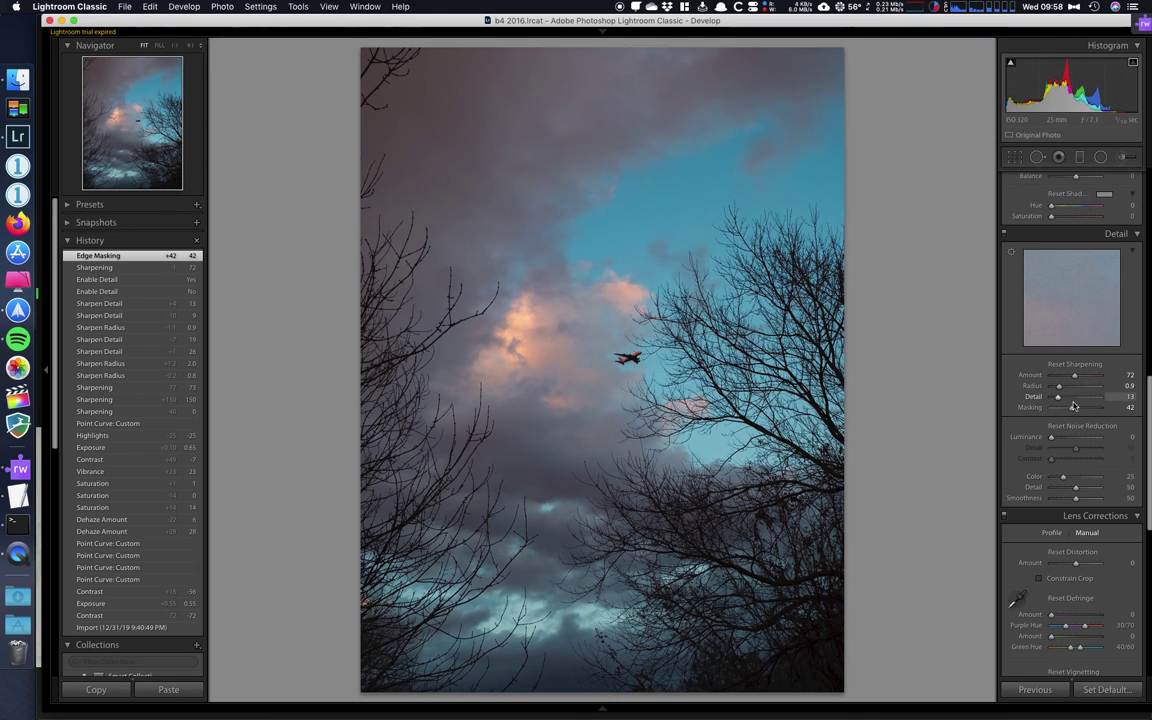
key(alt)
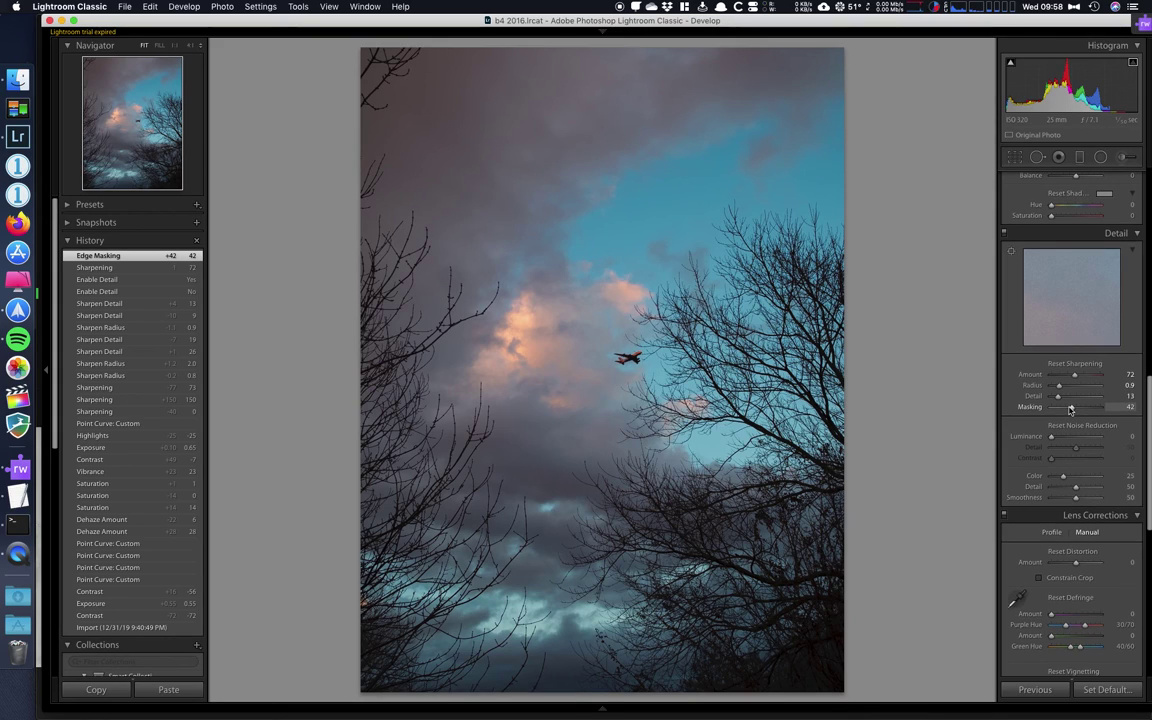
alt+click(1073, 410)
alt+click(1060, 399)
alt+click(1061, 388)
alt+click(1075, 378)
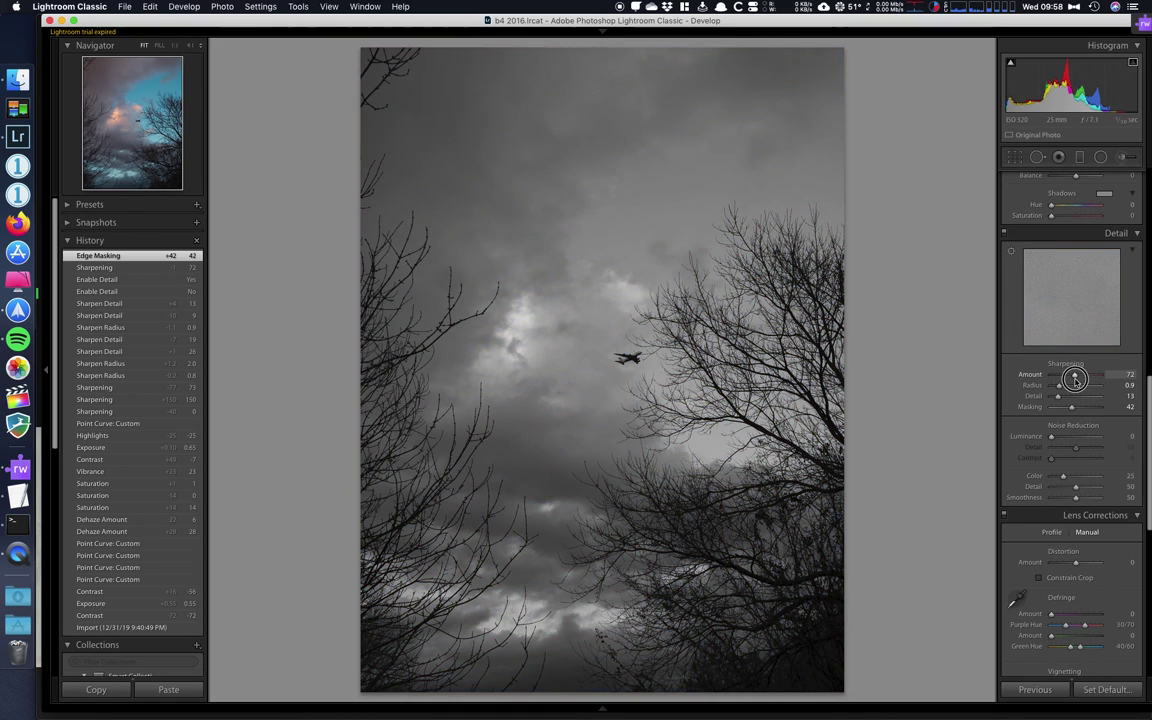
Set the sharpening Amount to 67 and edge Masking to 100
drag(1075, 378, 1055, 413)
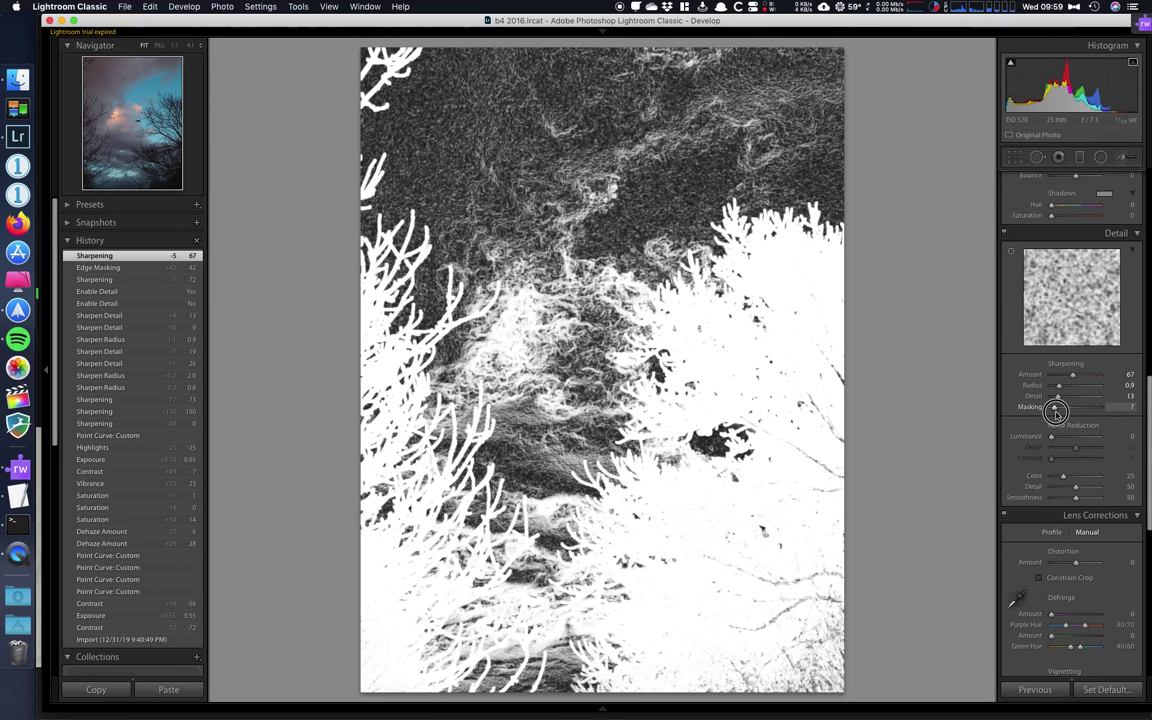
drag(1055, 412, 1104, 412)
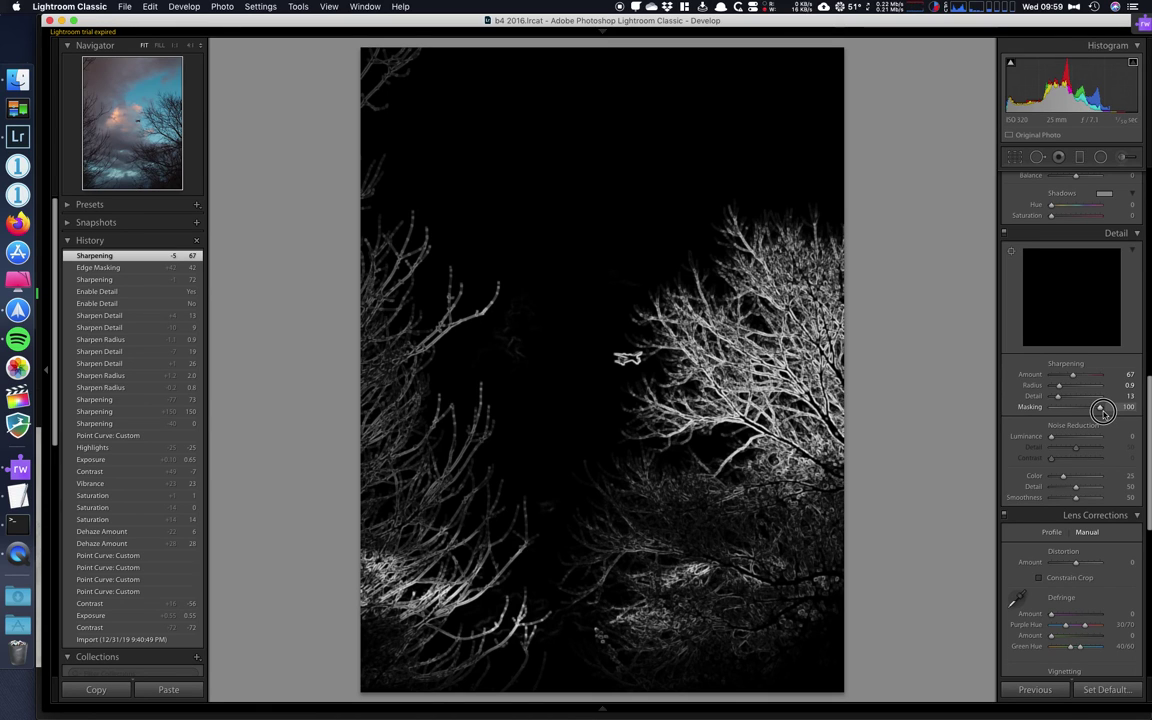
drag(1101, 411, 1101, 411)
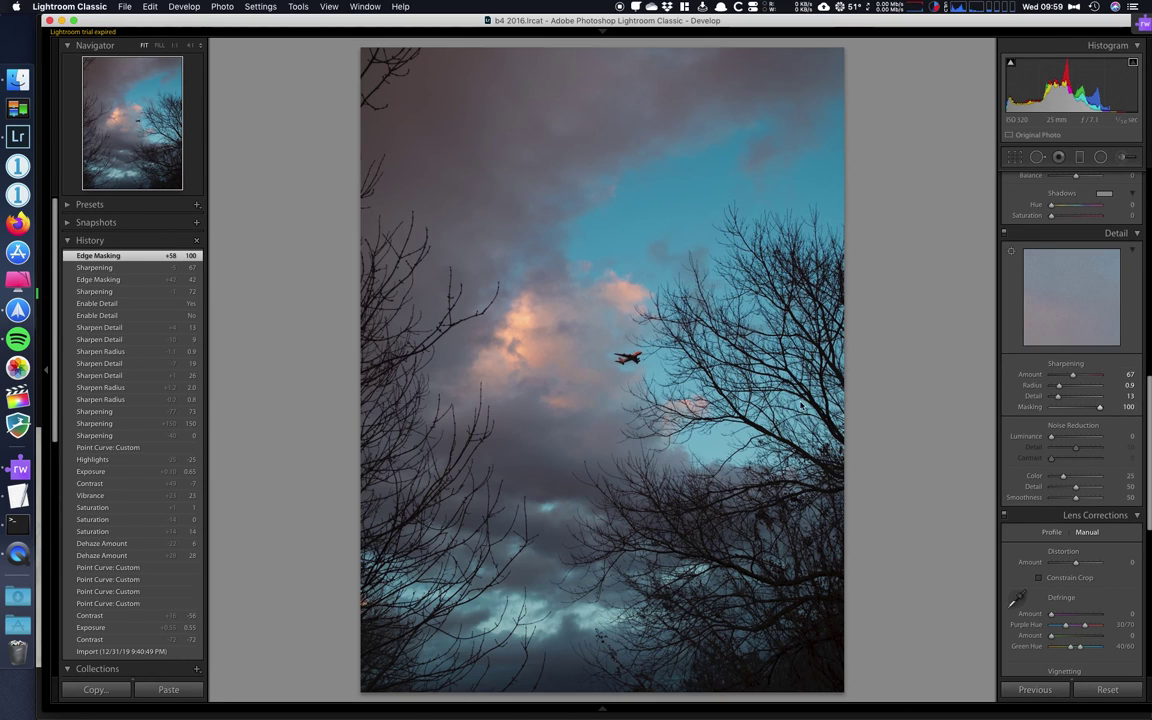
Zoom in on the plane, reset edge Masking, then set it to 56
click(627, 358)
drag(612, 502, 509, 532)
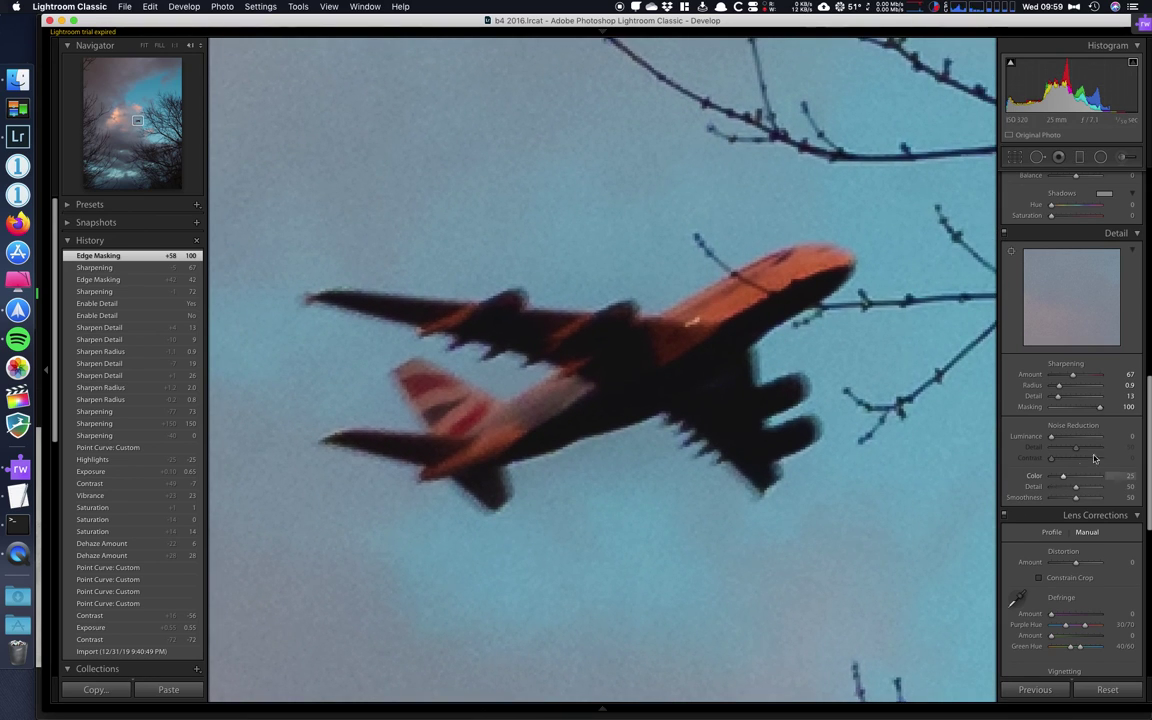
double_click(1023, 409)
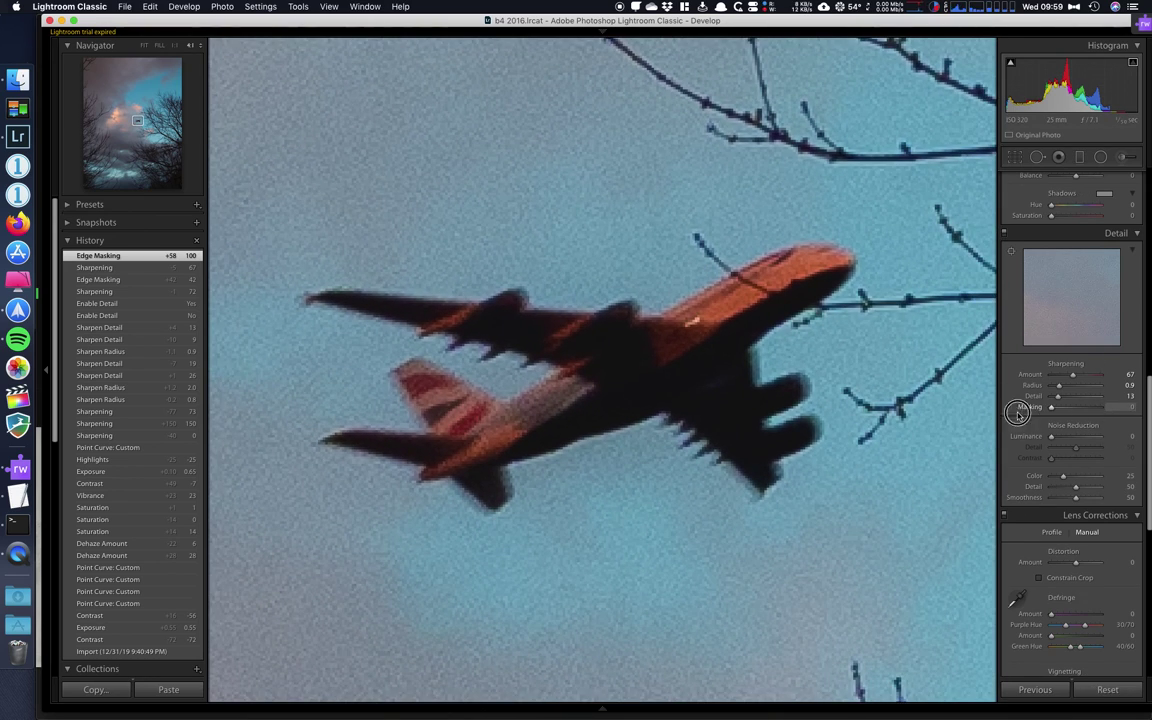
drag(1021, 409, 955, 366)
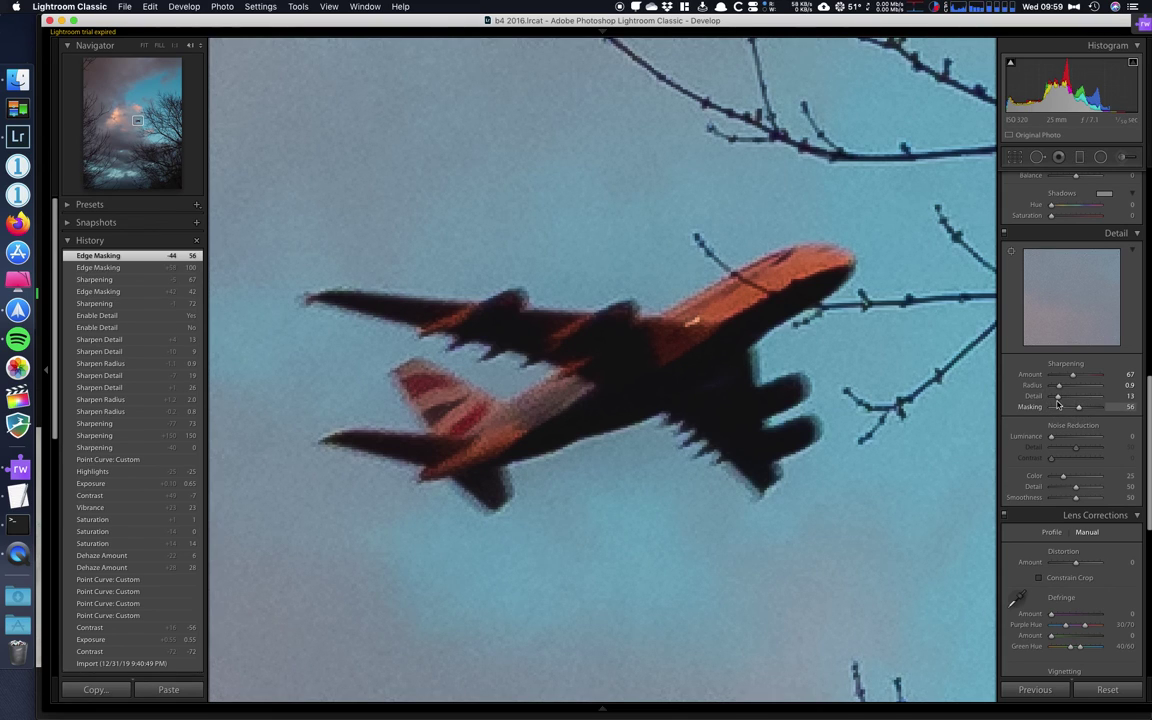
Inspect the tree branches up close to check the Masking 56 result
click(757, 292)
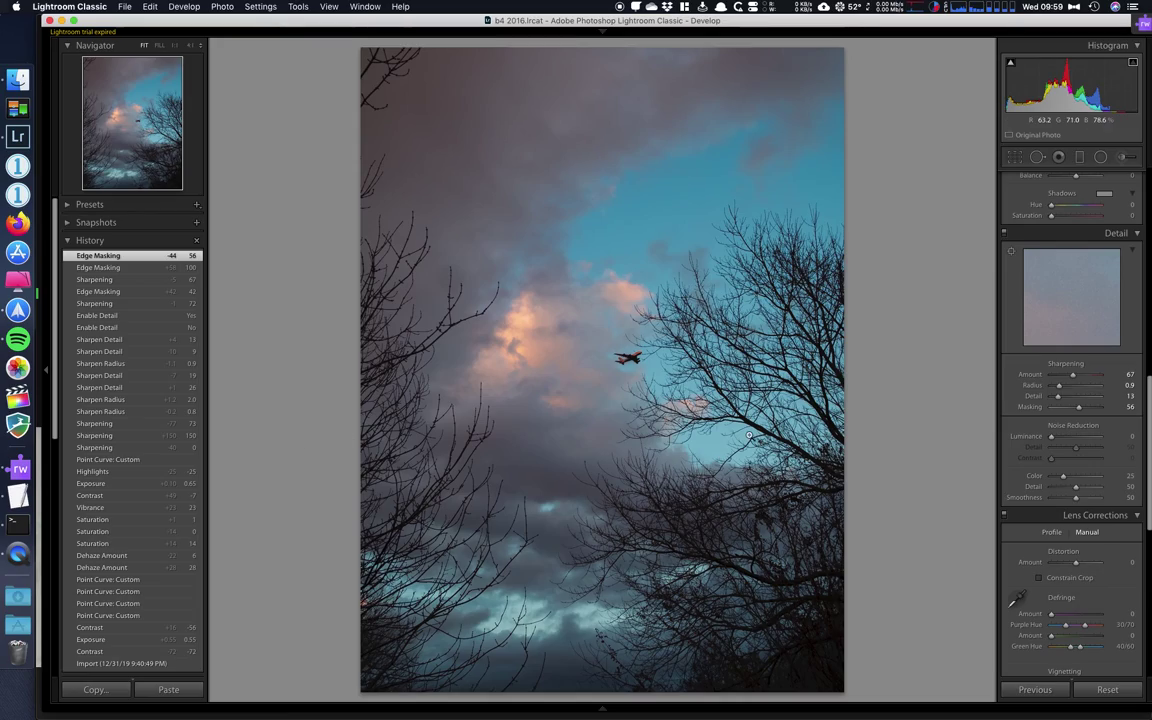
click(787, 289)
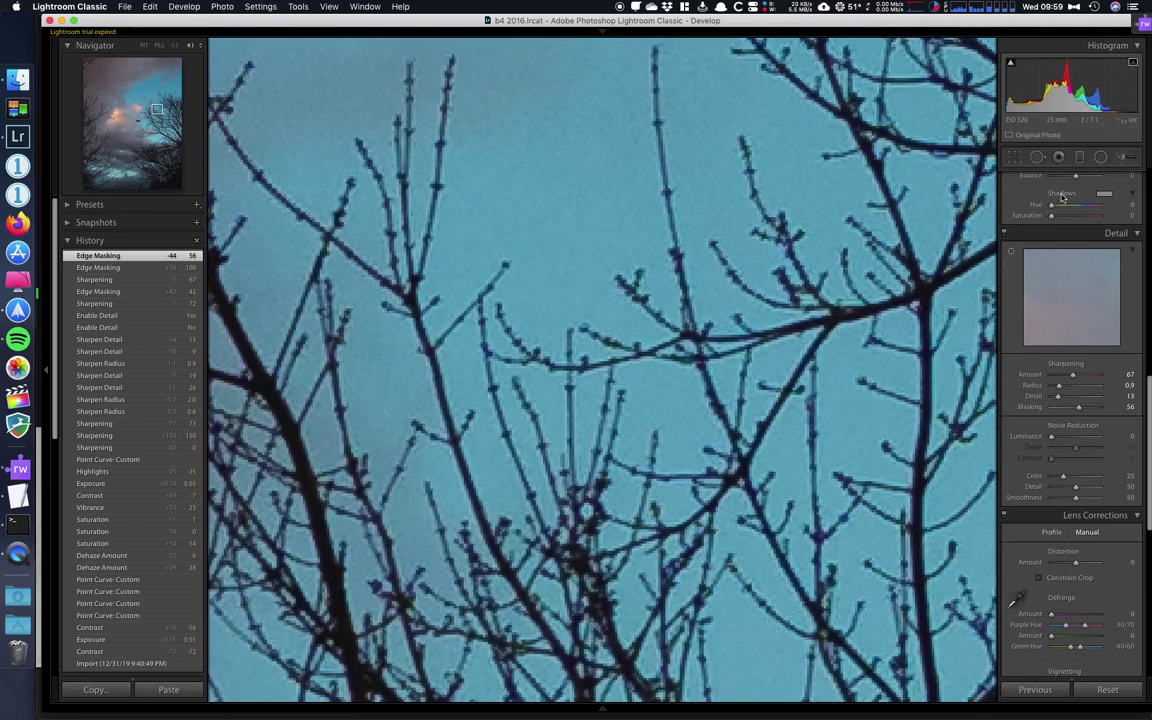
drag(432, 278, 851, 283)
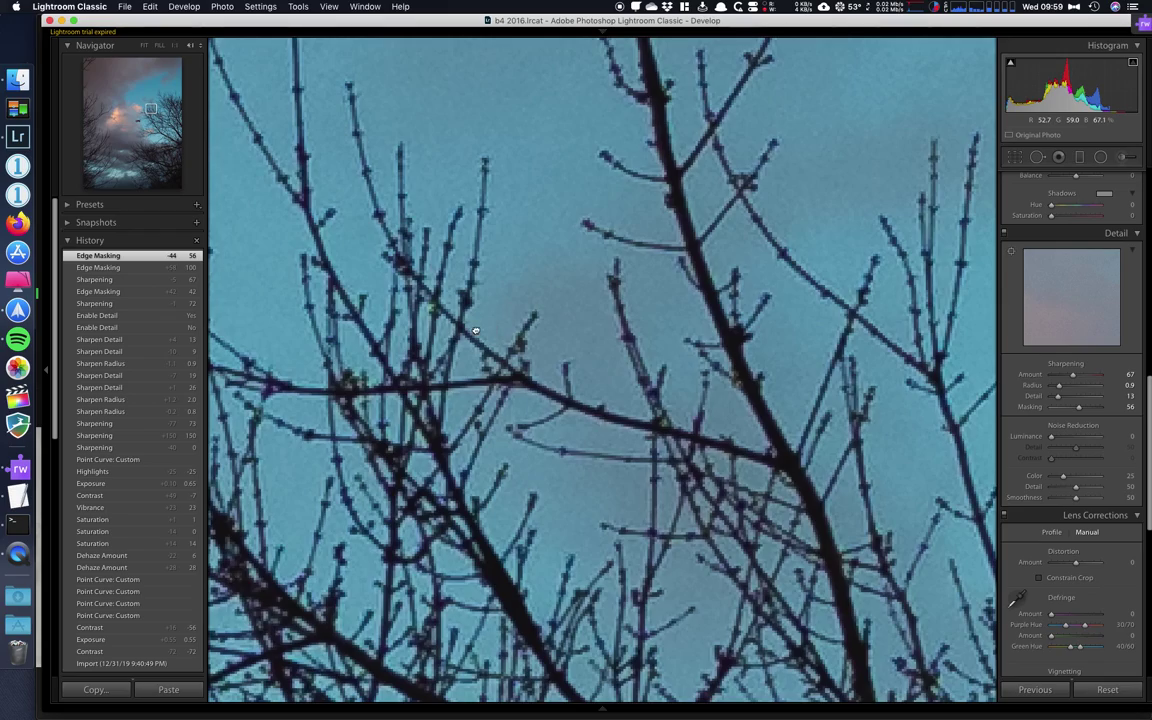
click(600, 306)
drag(651, 267, 795, 211)
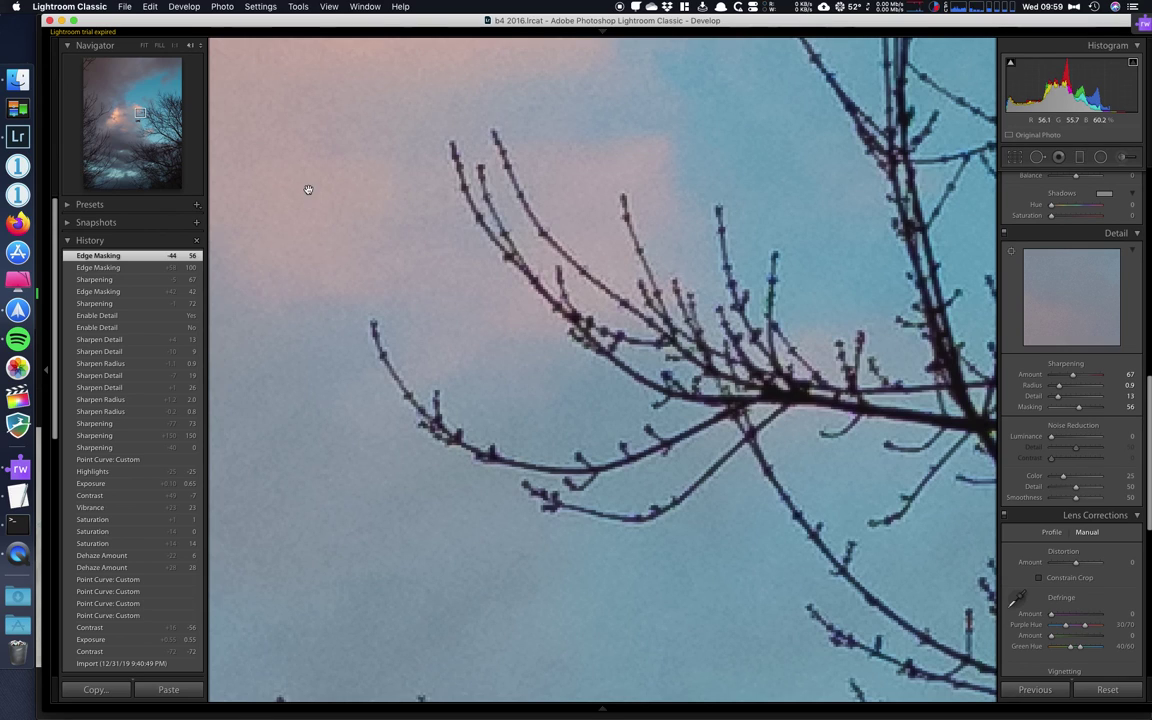
scroll(730, 350, right, 5)
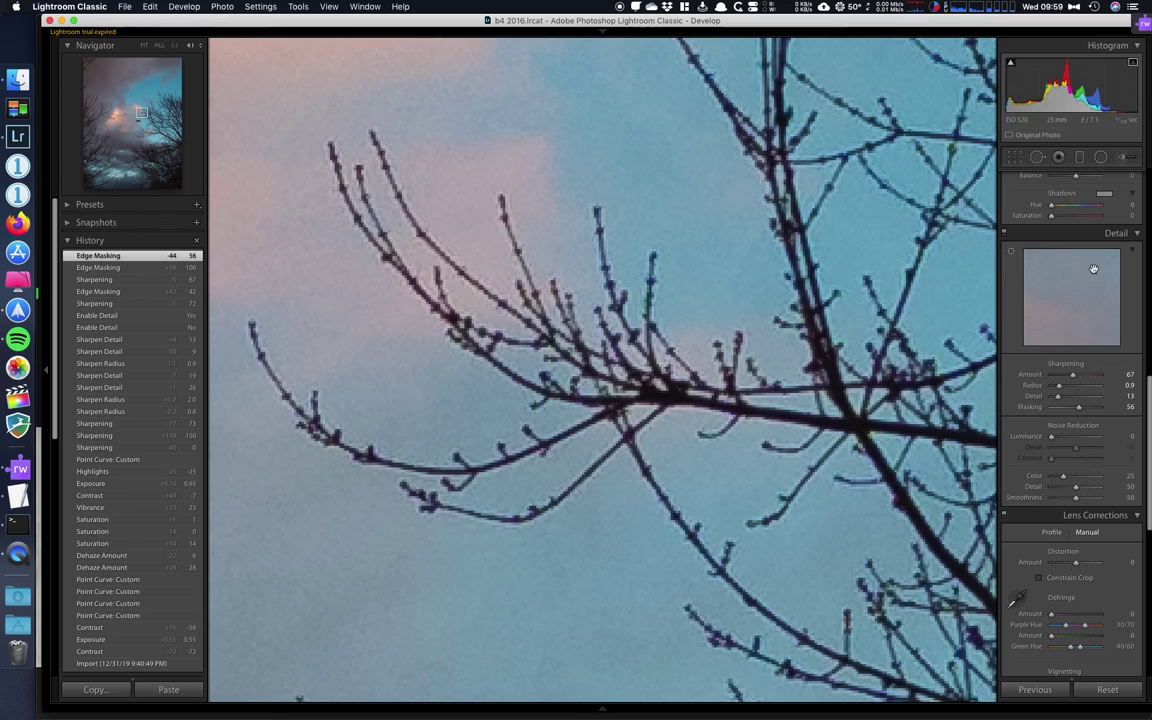
scroll(1091, 484, up, 1)
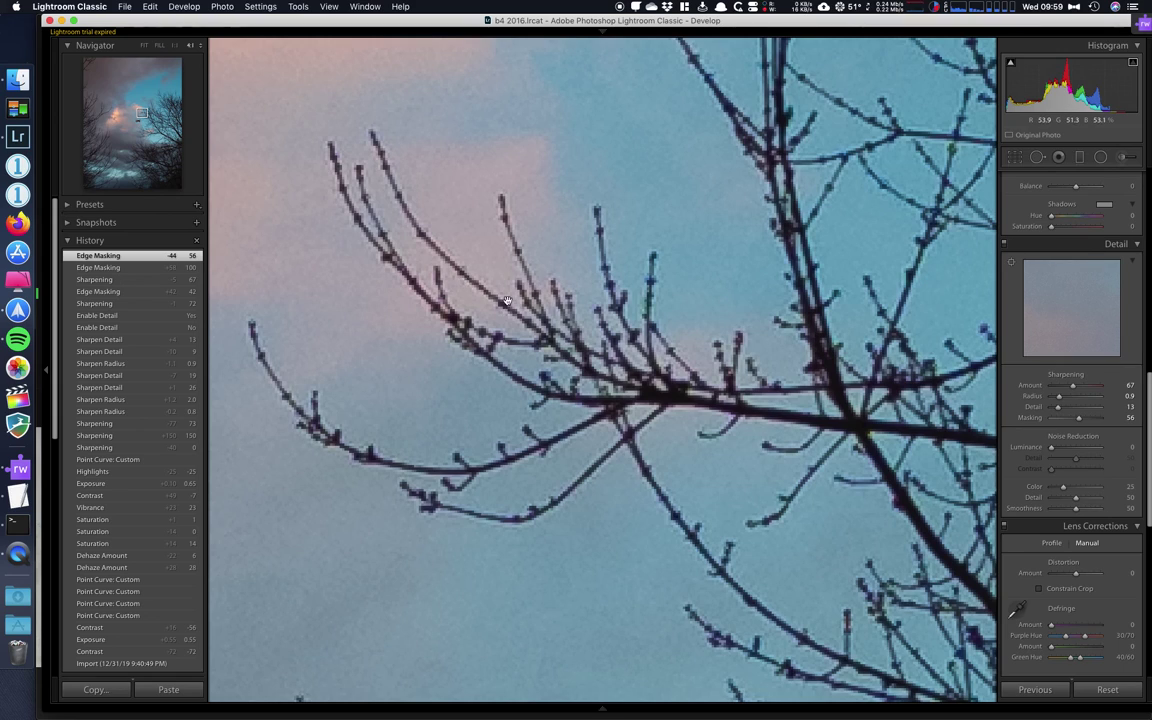
Tune the airplane photo's sharpening to Amount 89, Radius 0.8, Detail 25, then view the whole image
drag(1058, 408, 1089, 401)
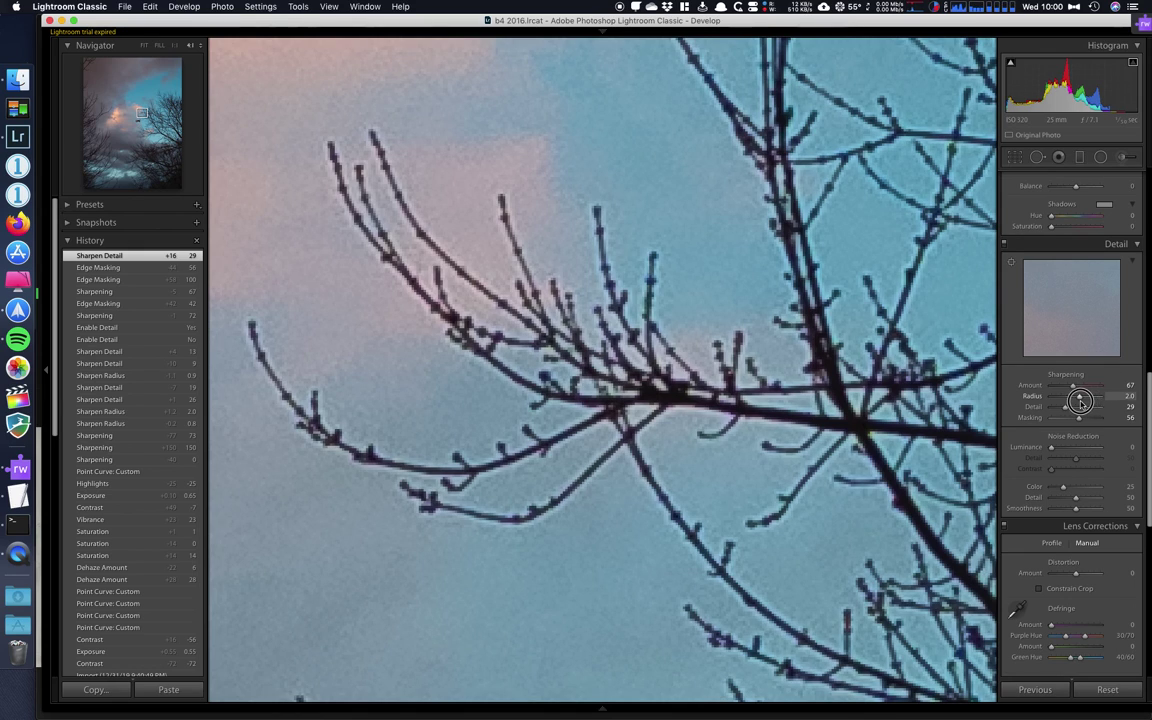
drag(1072, 401, 1066, 401)
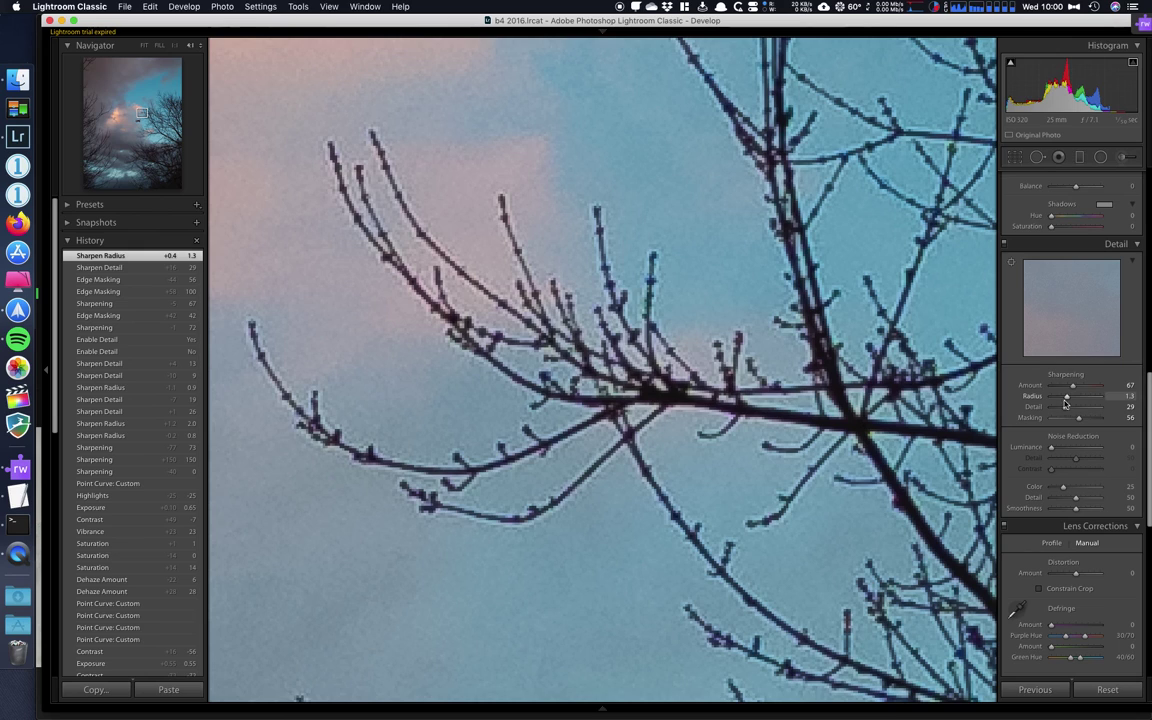
mouse_move(1068, 388)
mouse_down()
mouse_move(1094, 388)
mouse_move(1058, 390)
mouse_move(1096, 400)
mouse_move(1064, 399)
mouse_move(1077, 401)
mouse_up()
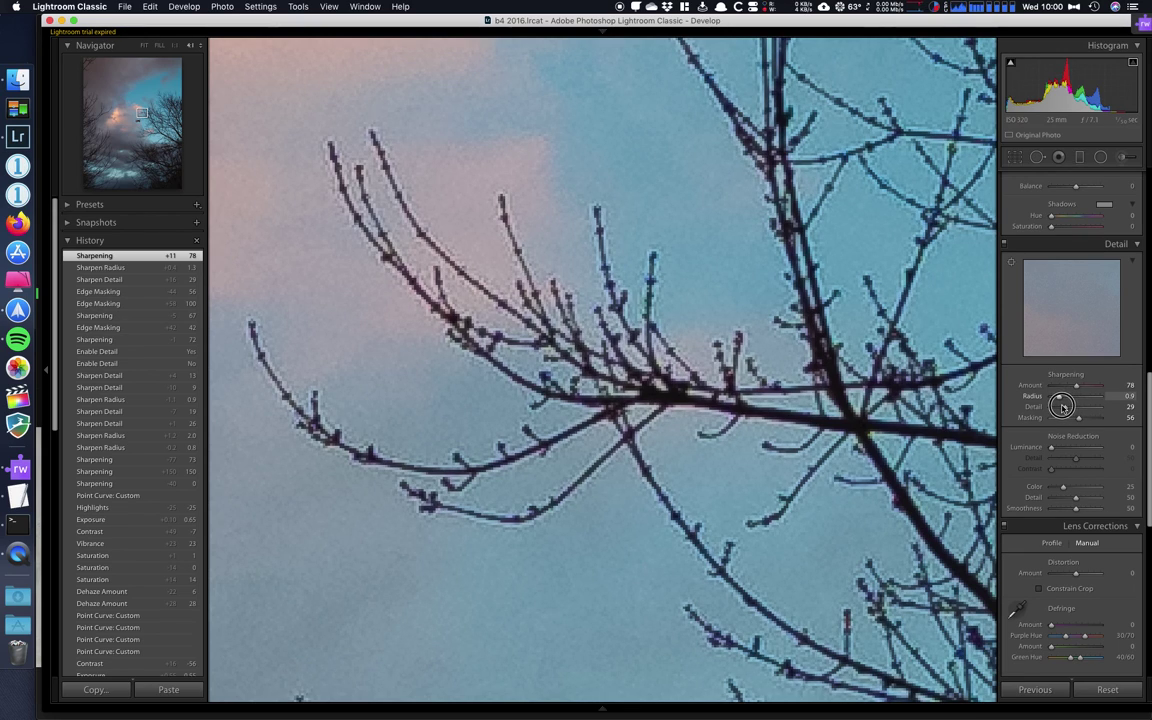
mouse_move(1062, 405)
mouse_down()
mouse_move(1089, 411)
mouse_move(1064, 412)
mouse_up()
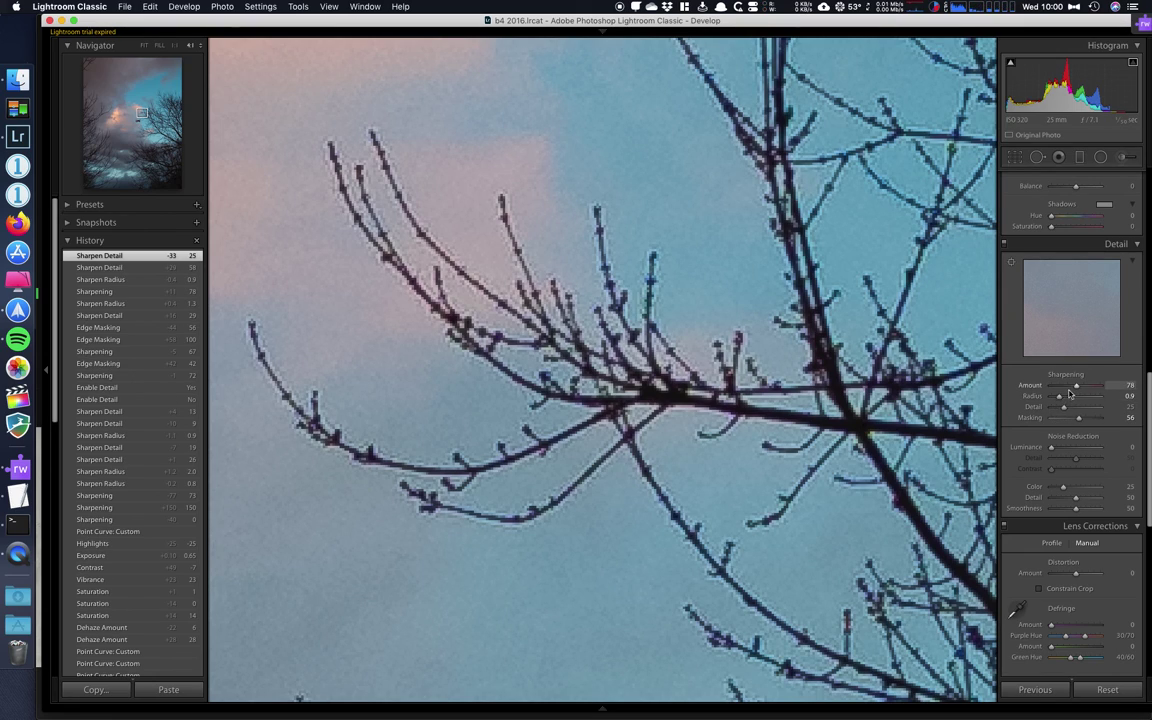
drag(1082, 387, 1057, 399)
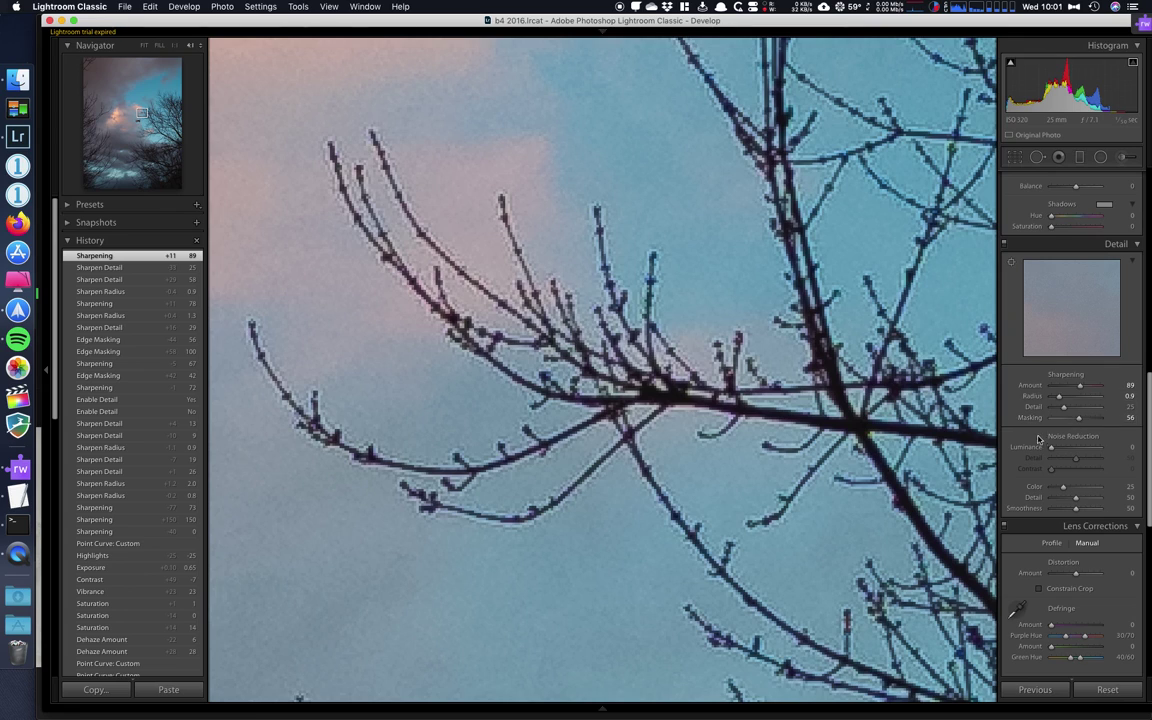
mouse_move(1059, 397)
mouse_down()
mouse_move(1092, 399)
mouse_move(1056, 399)
mouse_up()
click(790, 411)
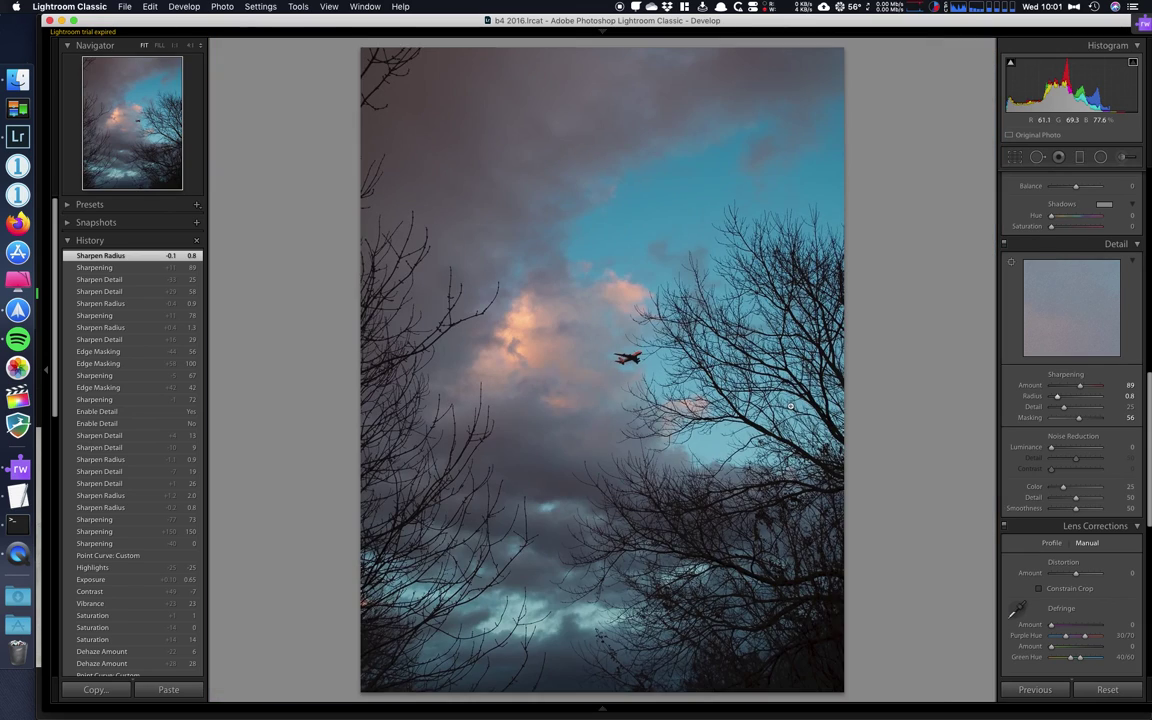
key(Right)
From the grid, open the berry branches photo (Dec12_32-40) in Loupe view
key(g)
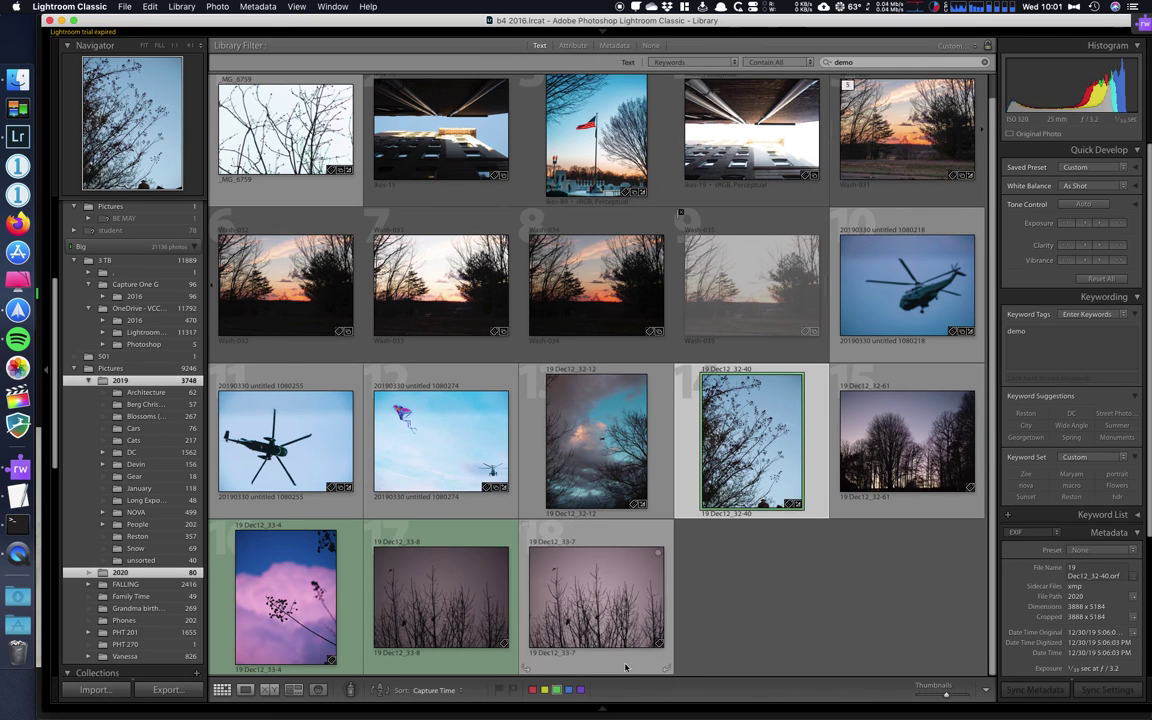
mouse_move(630, 705)
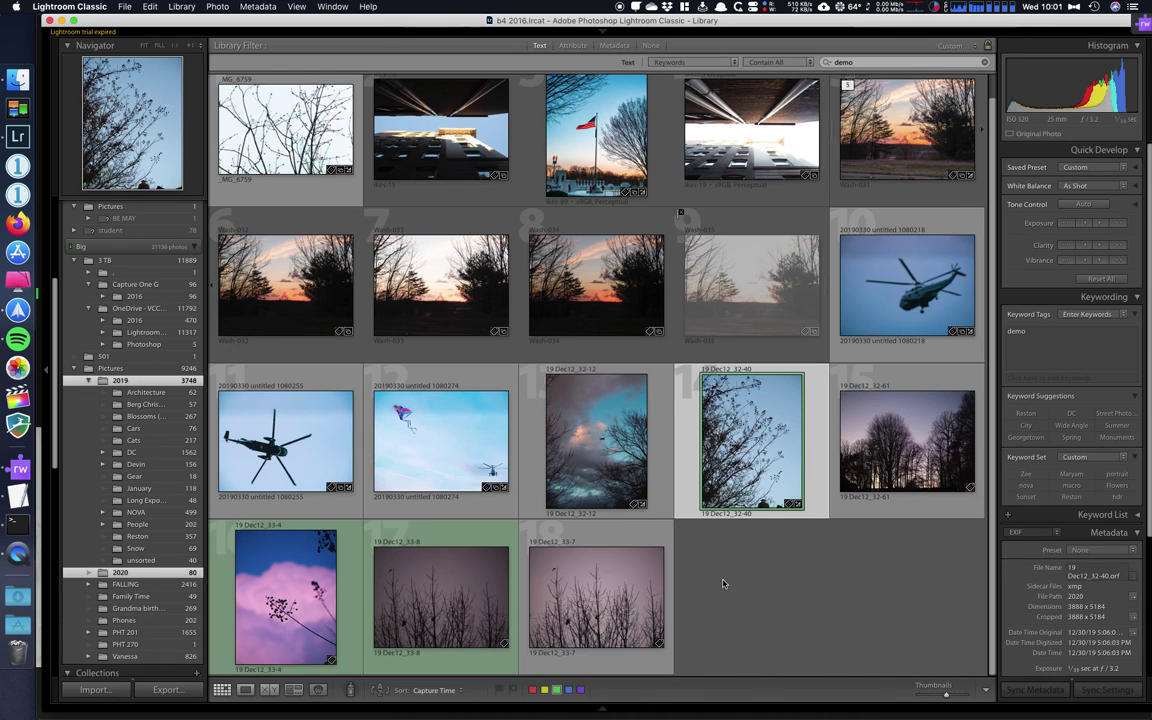
scroll(723, 583, up, 1)
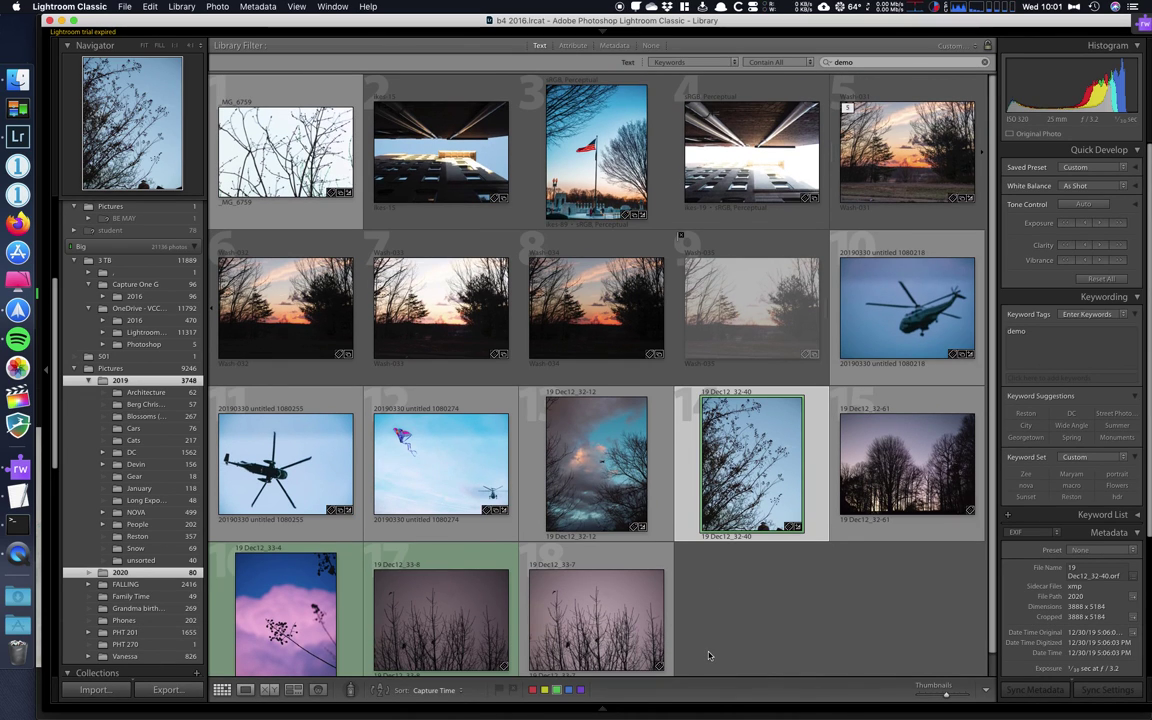
scroll(709, 645, down, 1)
double_click(771, 419)
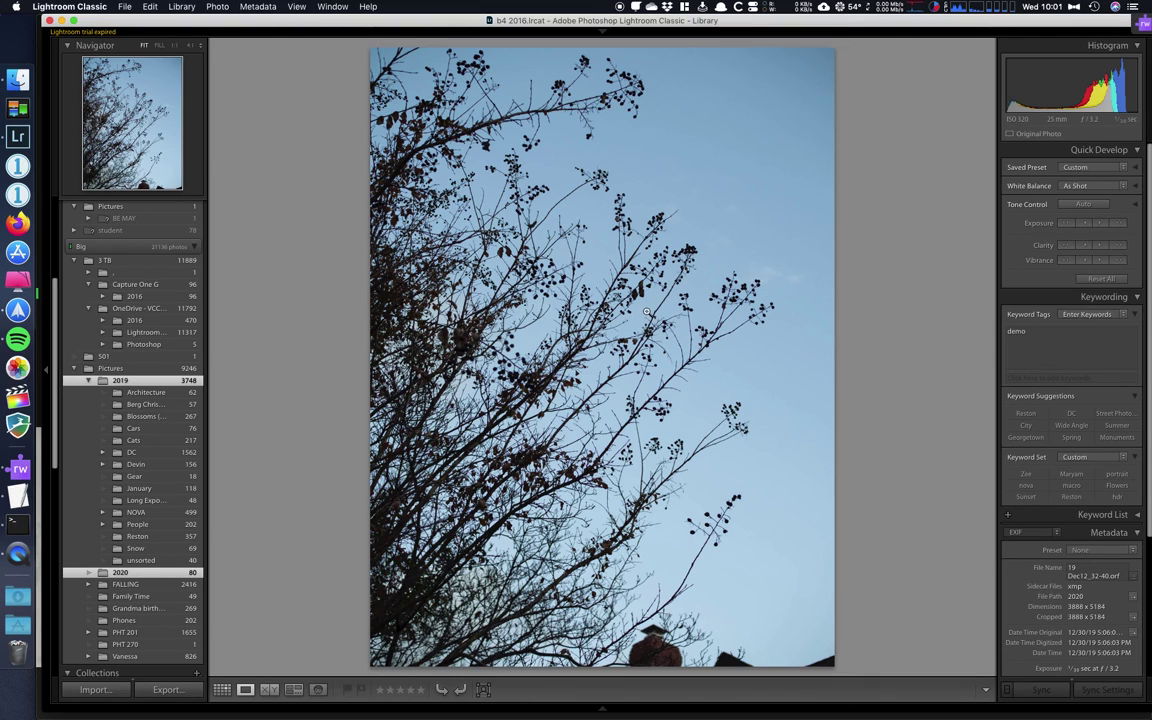
Inspect the berry branches at 2:1 zoom, pan across them, then return to the whole photo
mouse_move(189, 36)
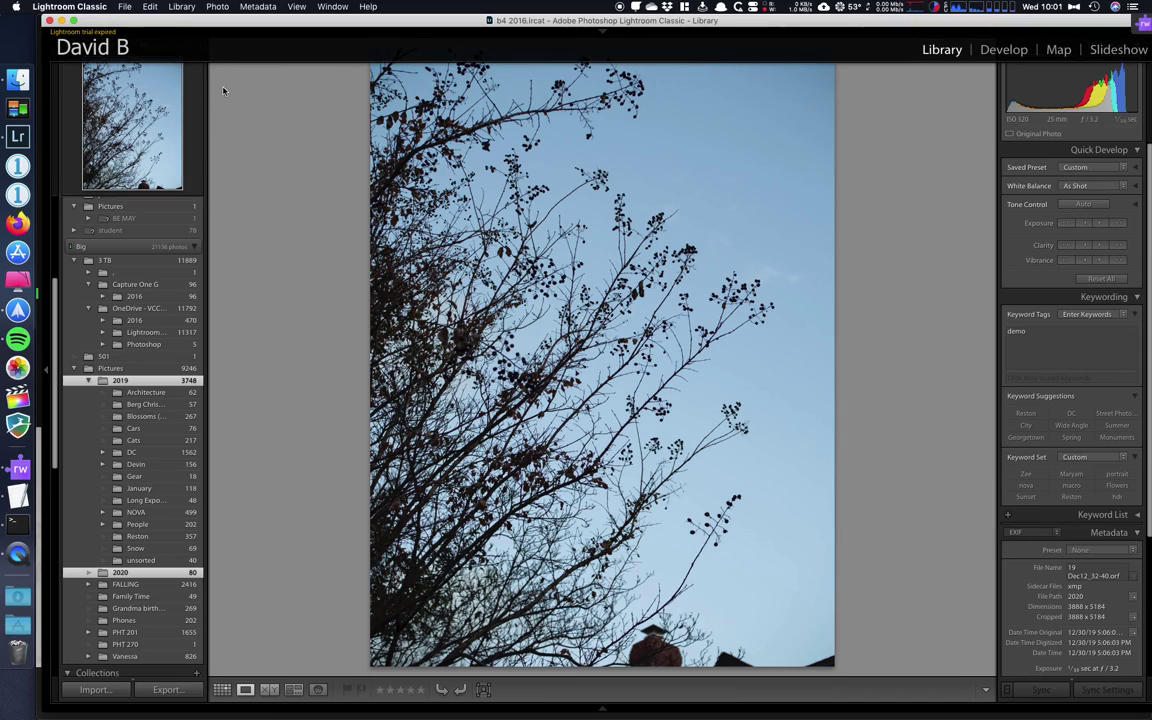
click(202, 50)
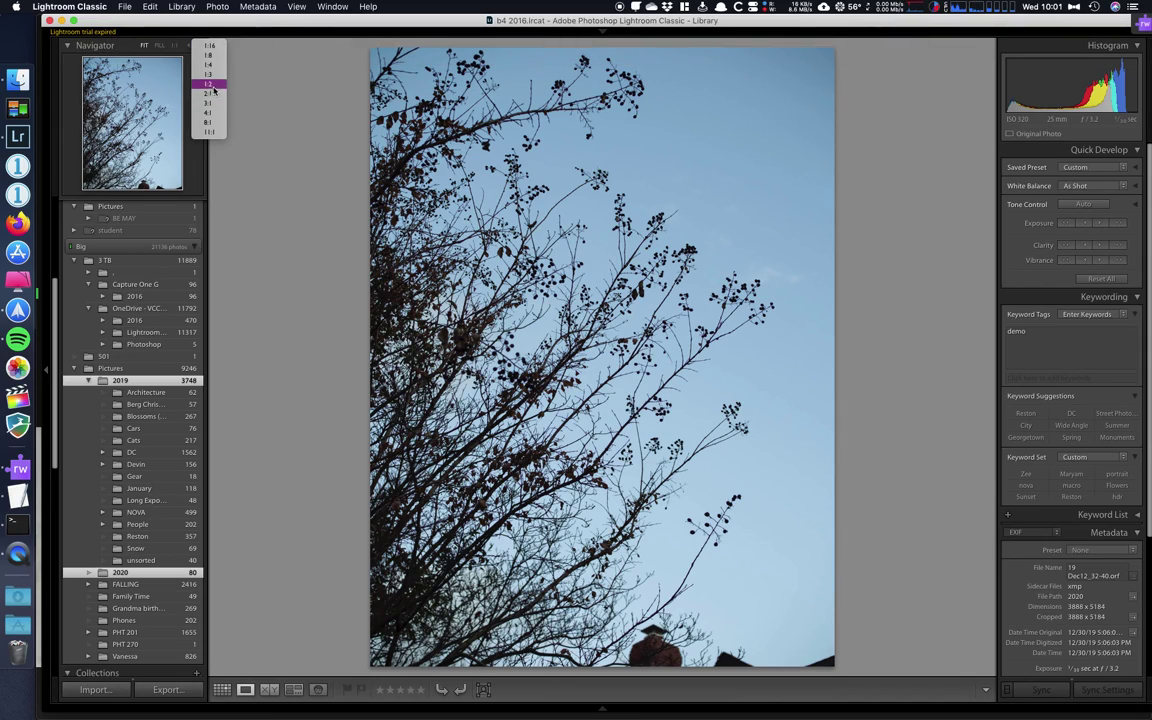
click(311, 126)
click(536, 245)
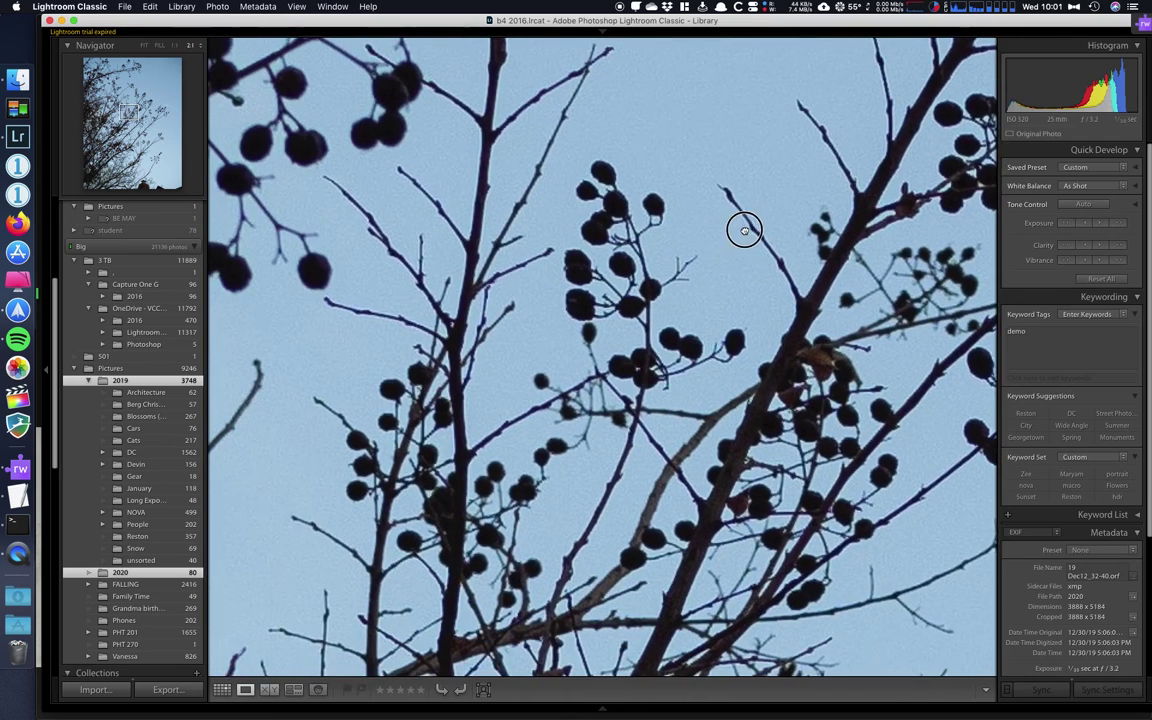
drag(744, 230, 597, 509)
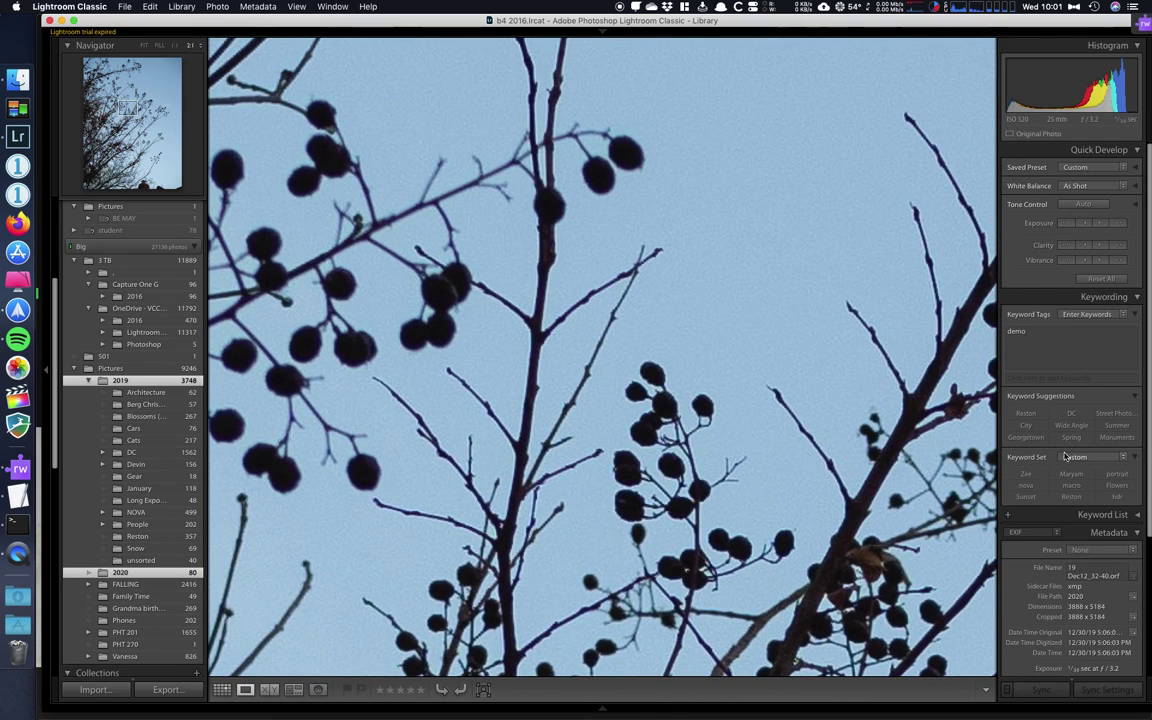
click(674, 373)
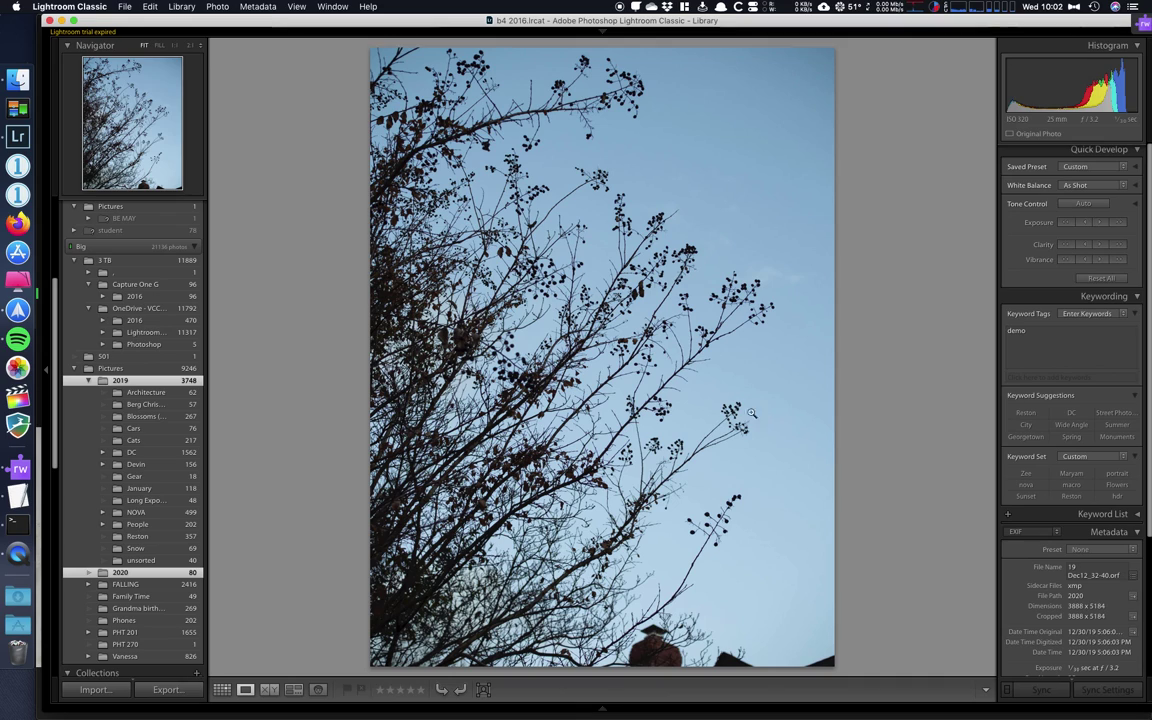
Switch the berry photo to Develop and raise Sharpening Amount from 40 to 79
click(1007, 351)
key(d)
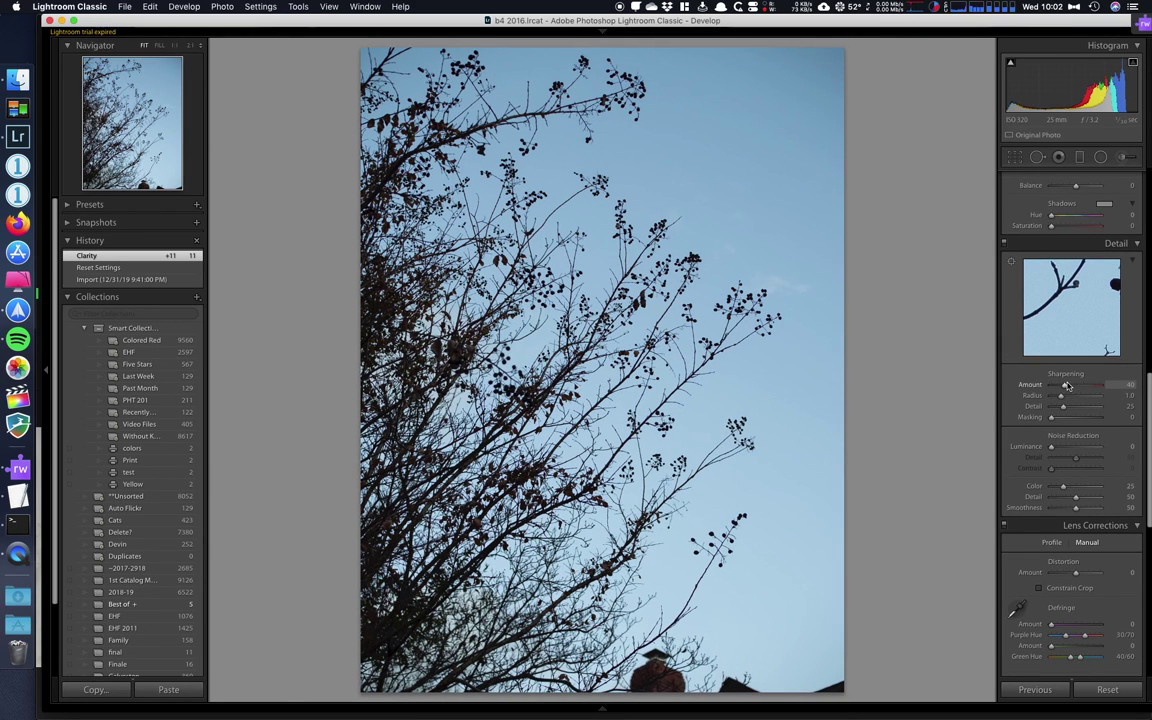
drag(1065, 387, 1077, 387)
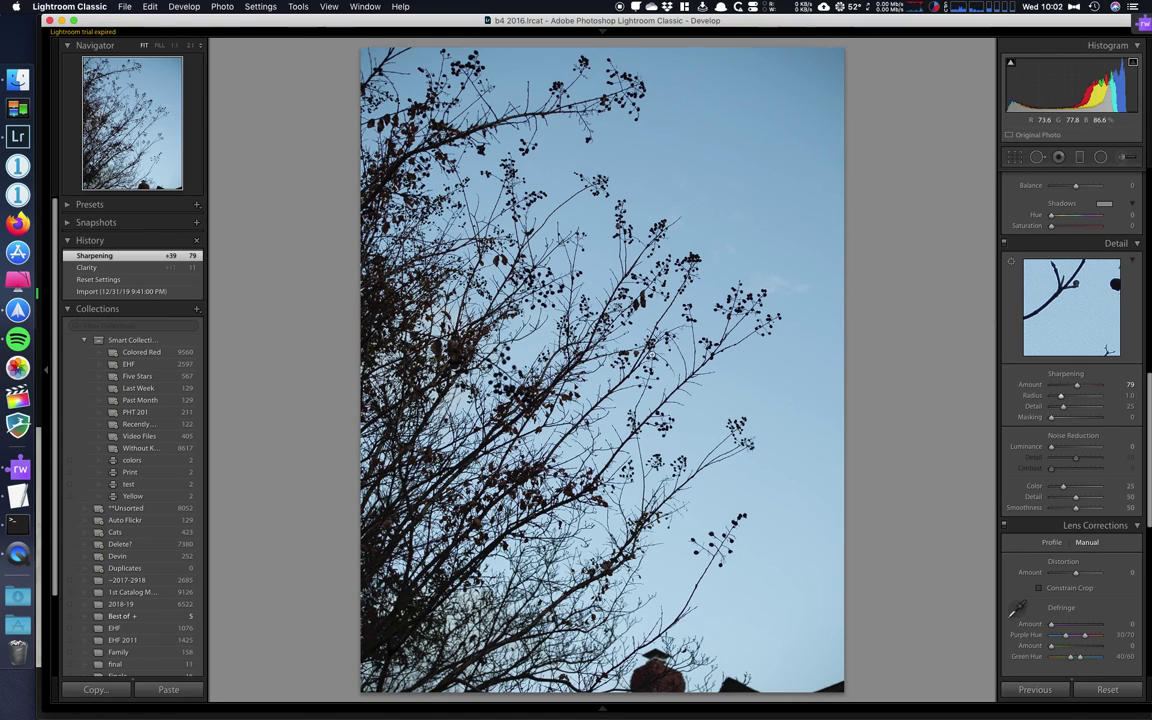
Compare the sharpened berry branches at close-up and full view, panning onto the berry clusters
click(580, 292)
click(668, 340)
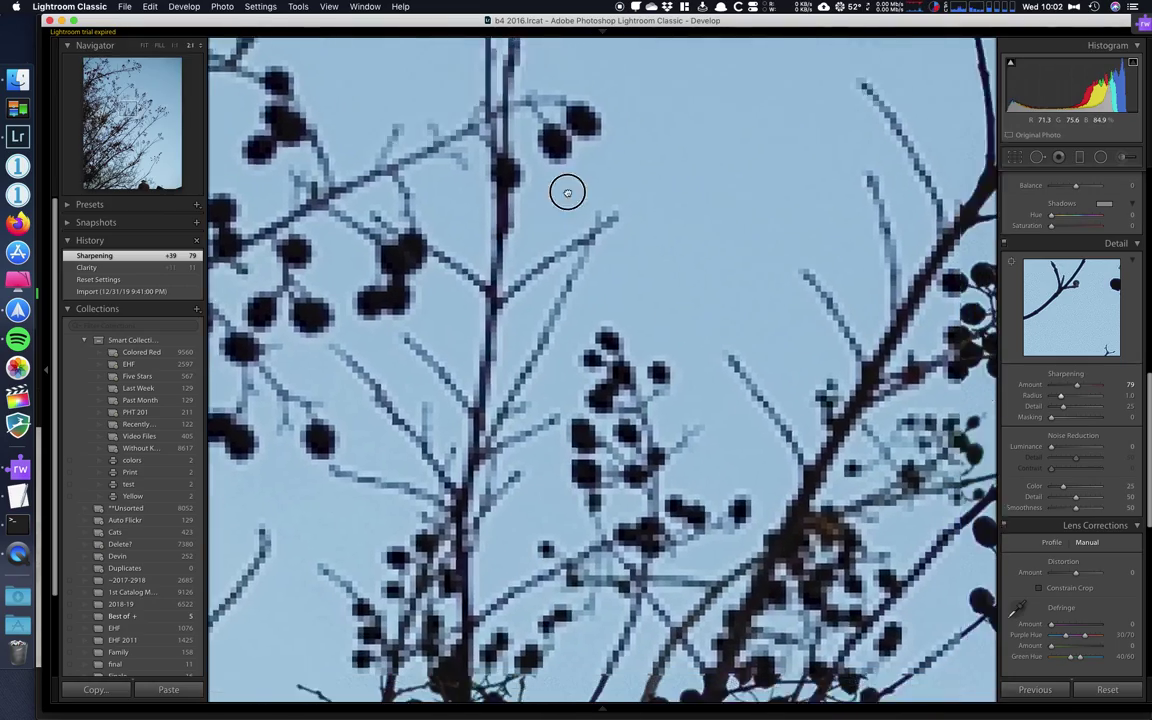
click(489, 207)
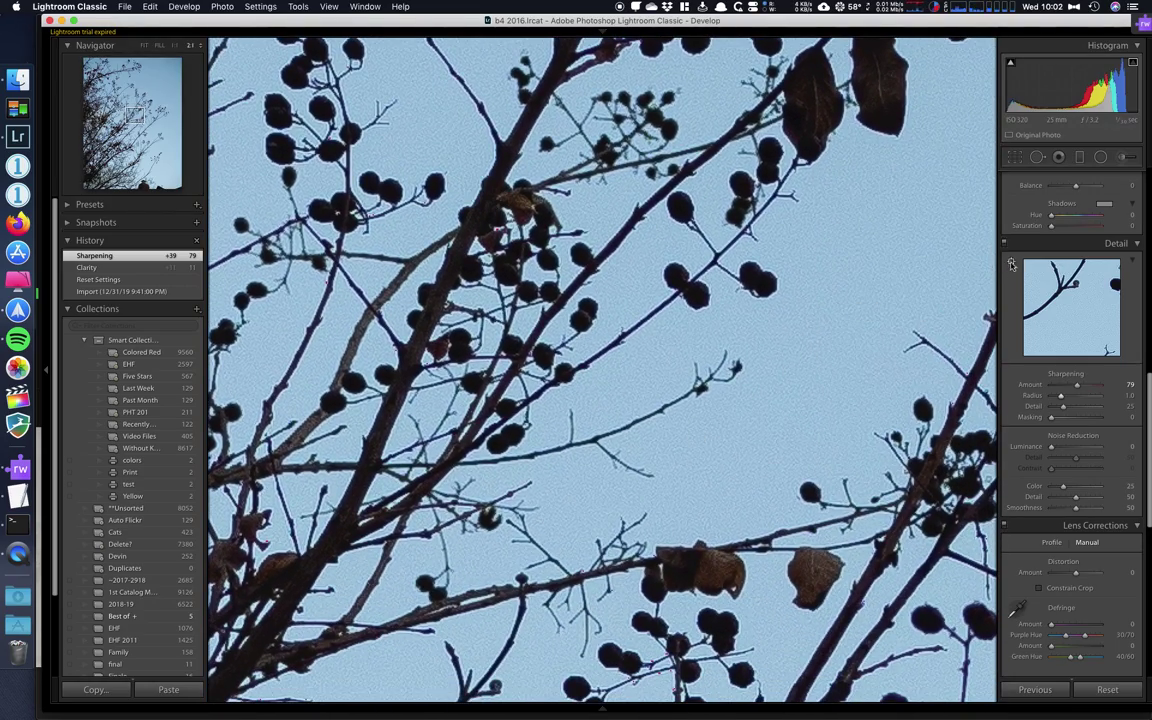
click(807, 362)
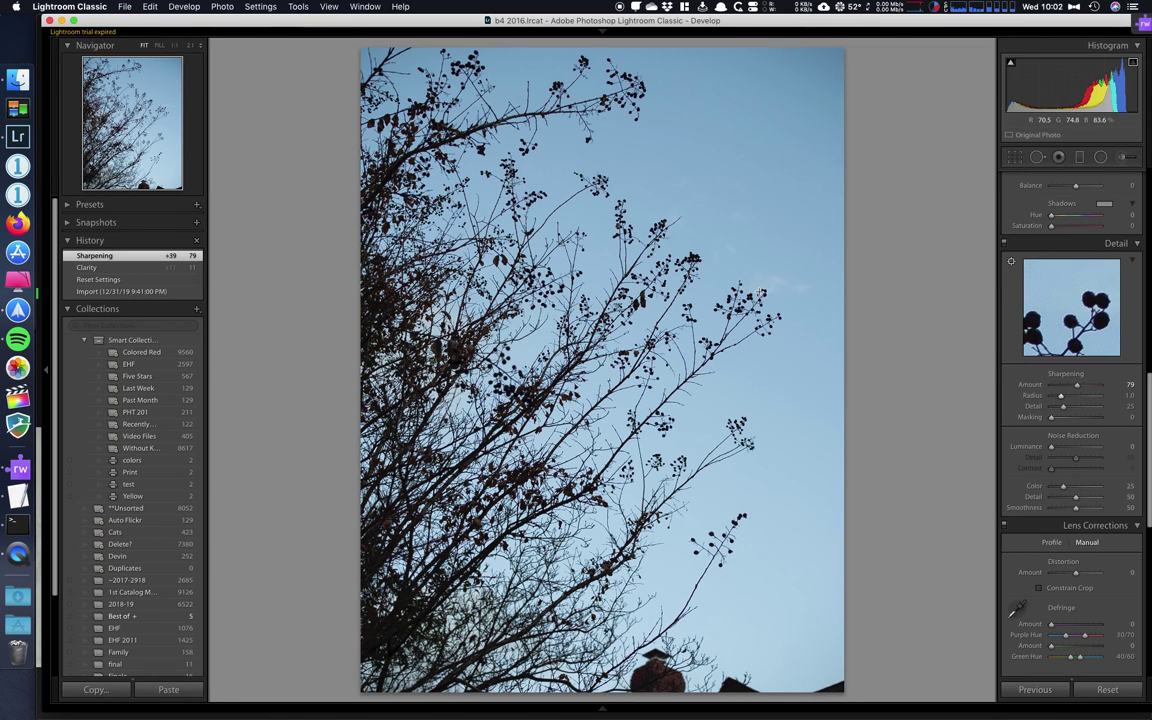
click(492, 291)
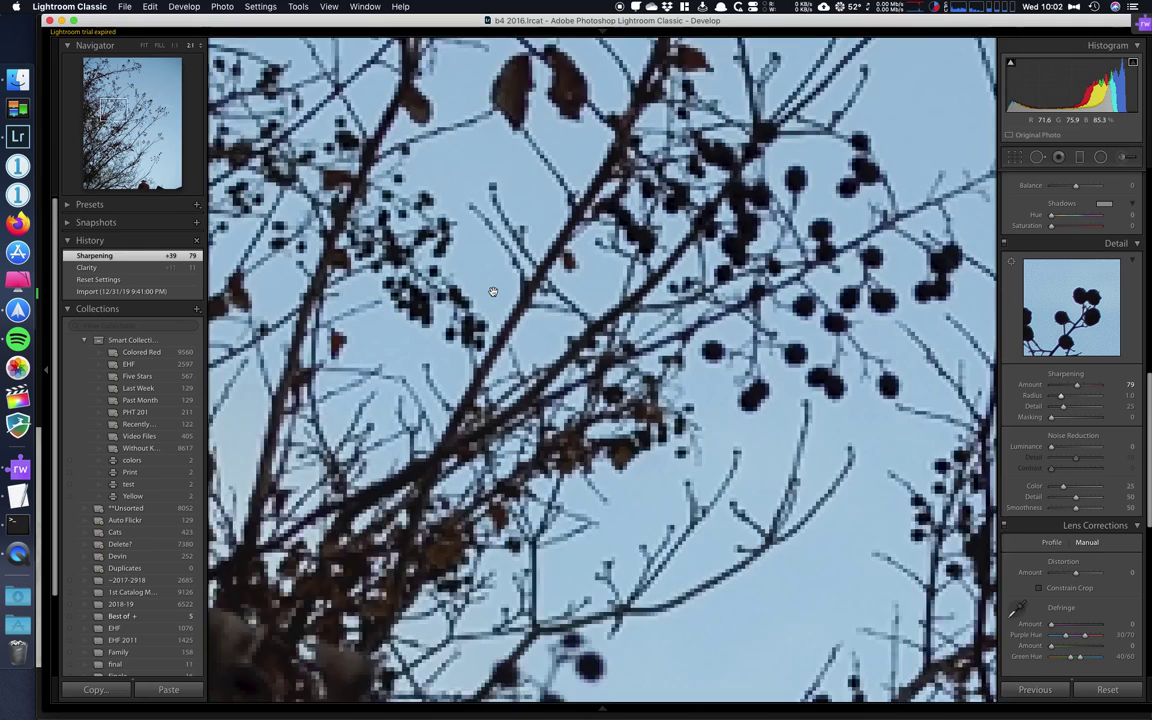
drag(492, 291, 755, 189)
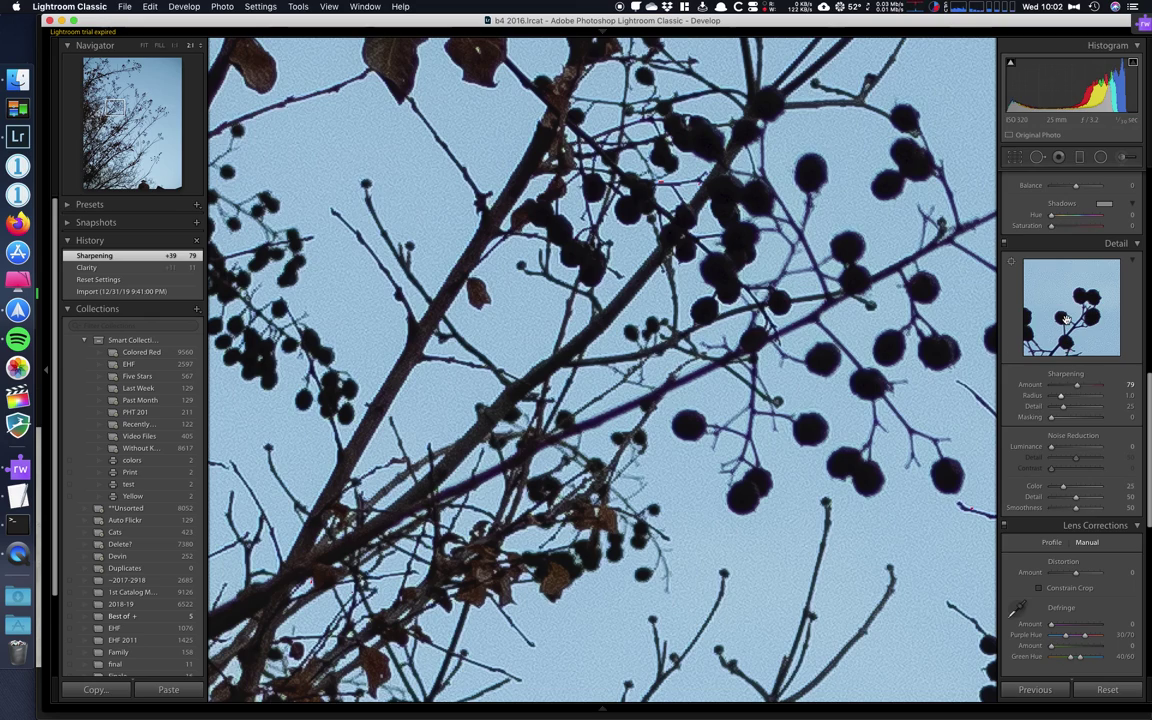
Set the berry photo's Sharpening Amount to 77 and Detail to 56
drag(1077, 387, 1061, 399)
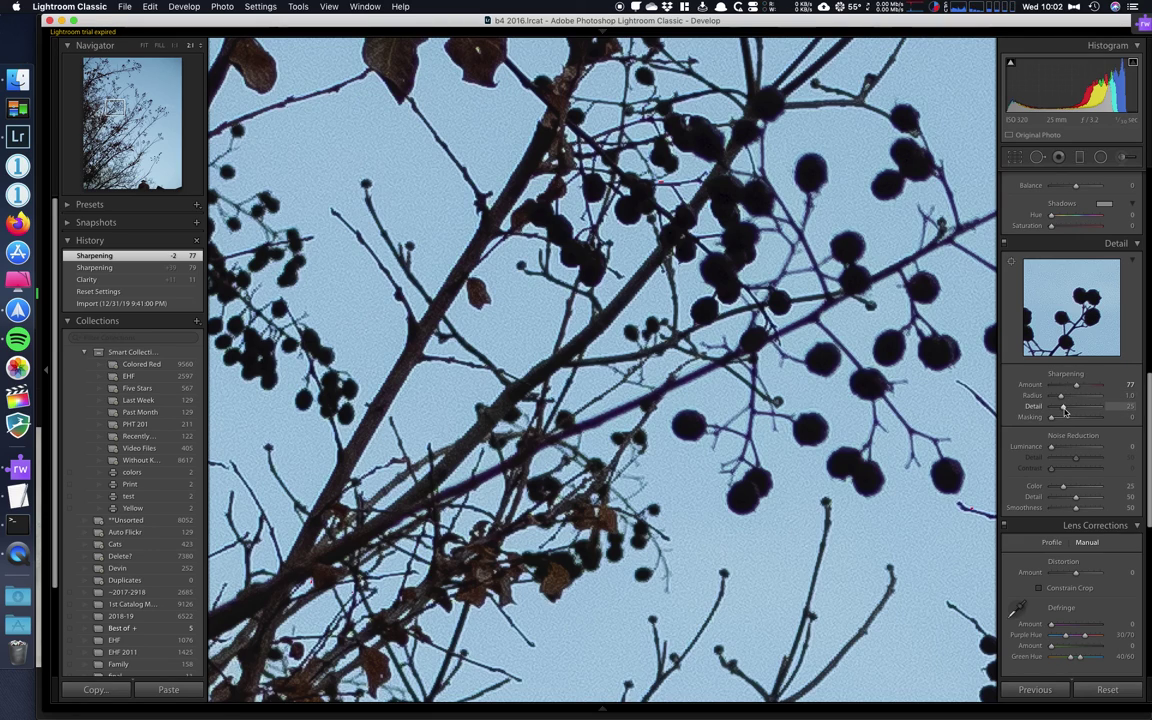
drag(1065, 410, 1070, 412)
drag(1078, 410, 1080, 410)
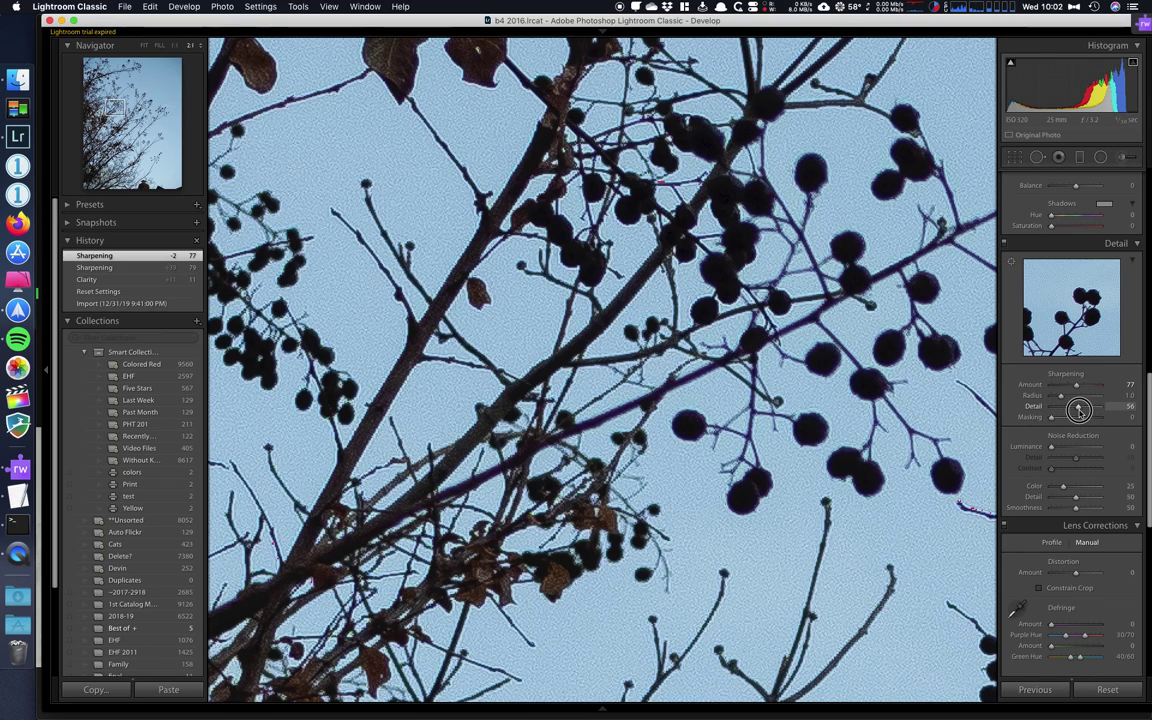
scroll(830, 330, down, 3)
drag(834, 308, 830, 400)
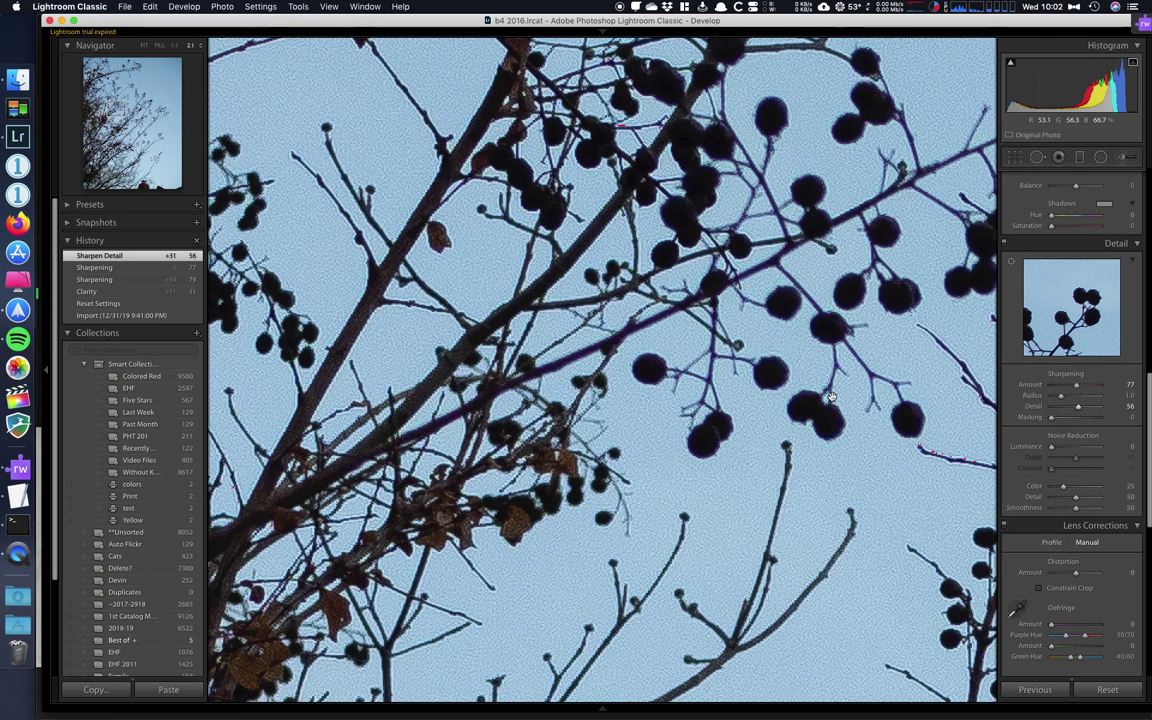
scroll(815, 400, up, 3)
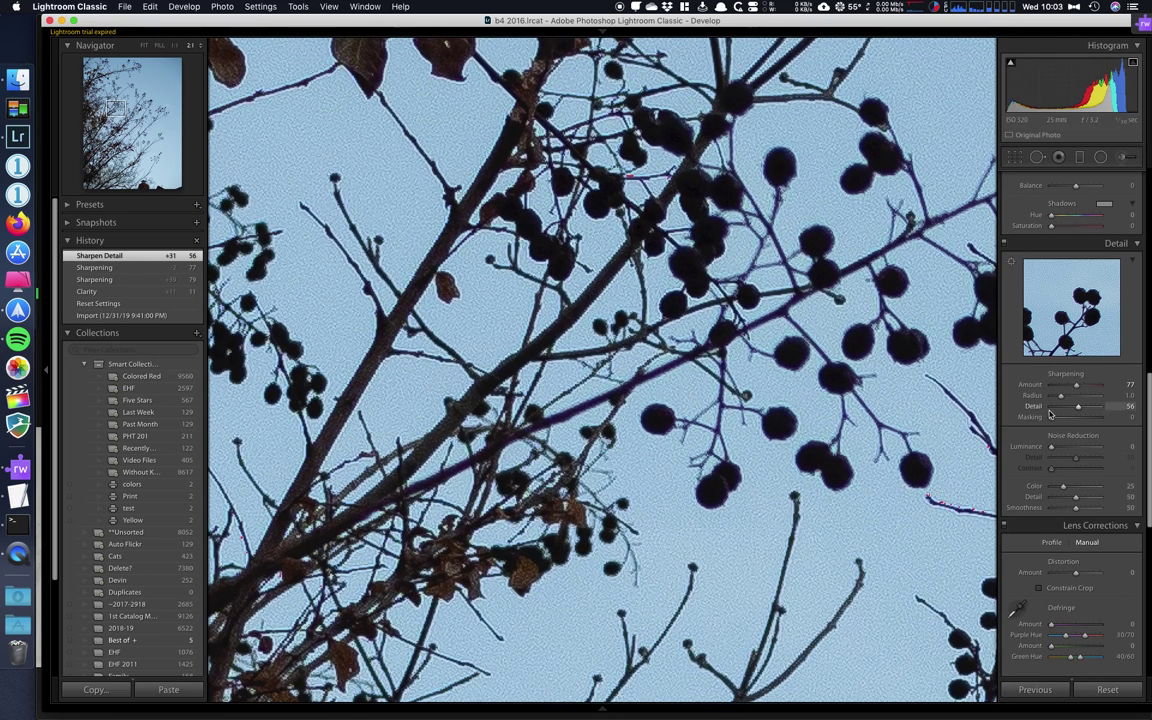
scroll(870, 417, up, 4)
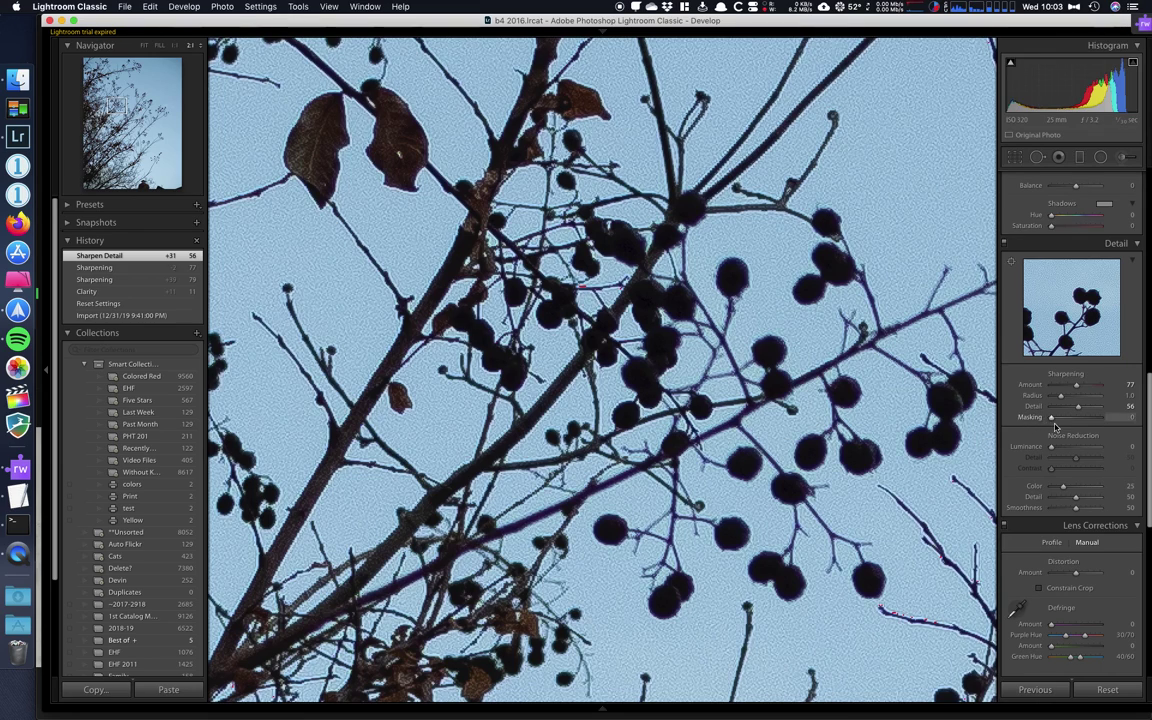
Add edge Masking of 34, previewing the mask over the whole photo
drag(1051, 417, 1073, 420)
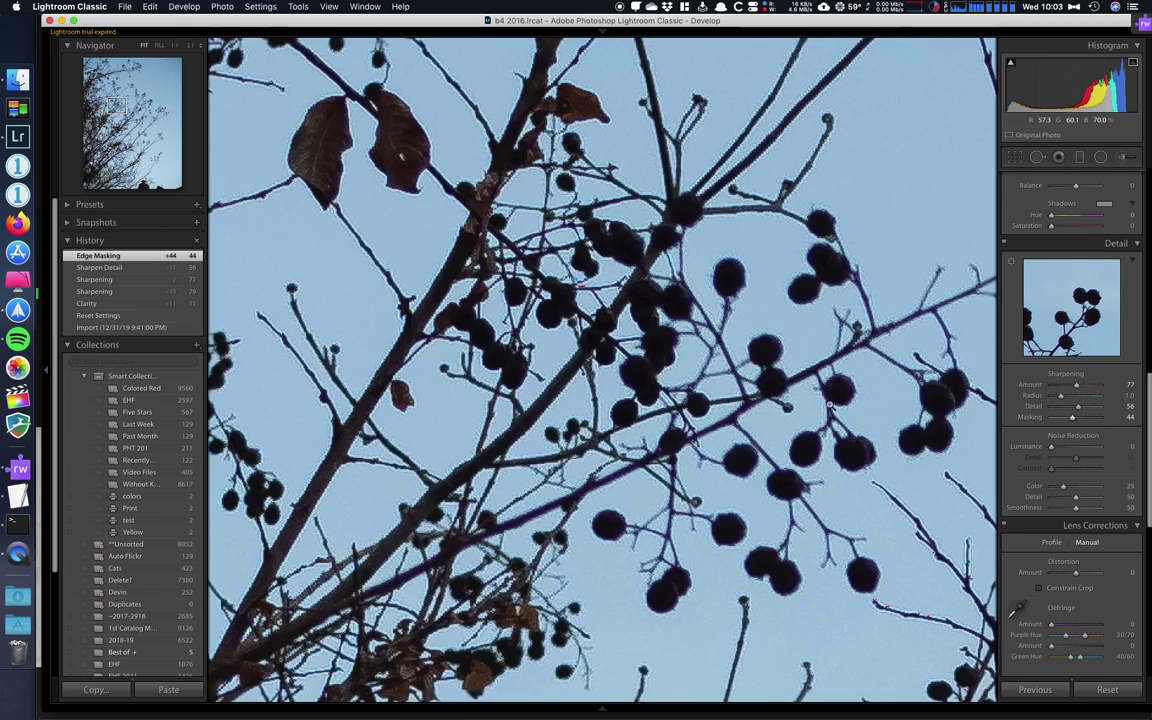
click(809, 201)
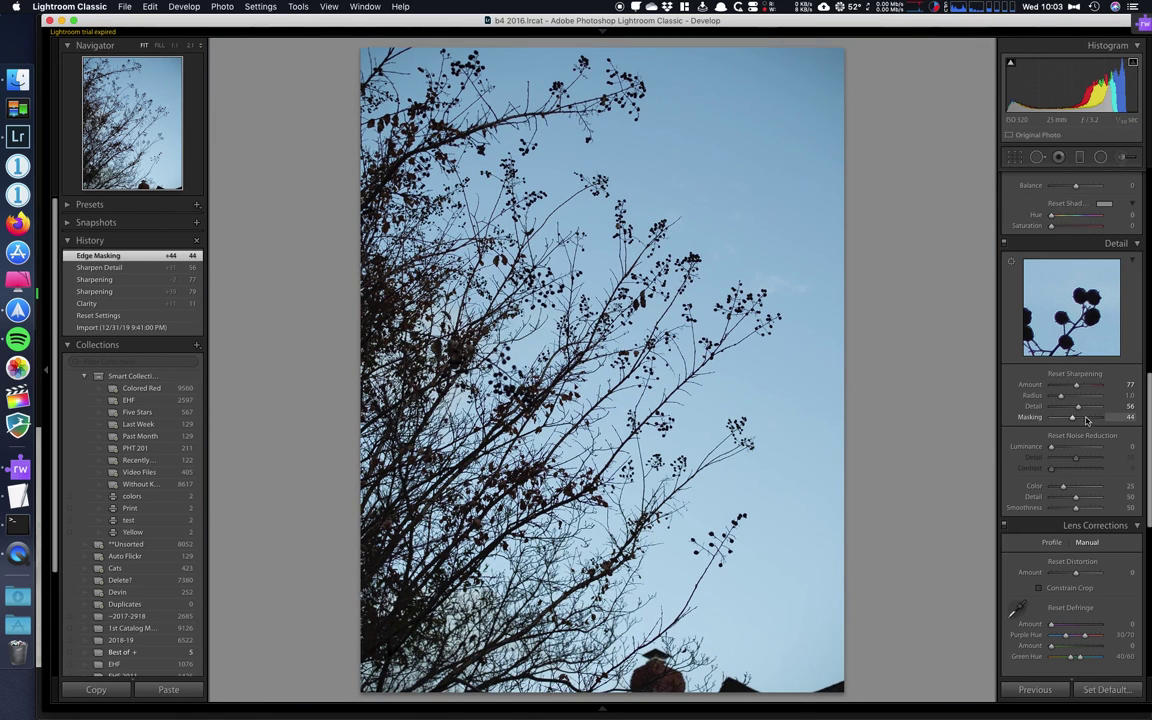
mouse_move(1073, 418)
mouse_down()
mouse_move(1035, 420)
mouse_move(1069, 424)
mouse_up()
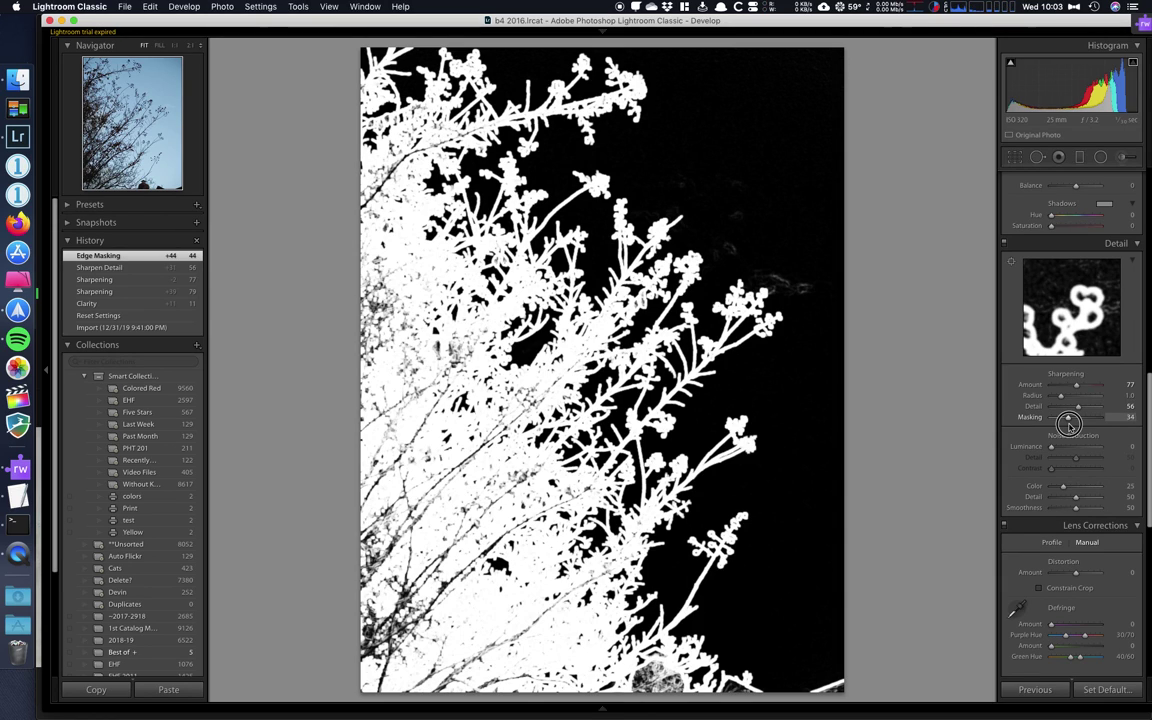
drag(1069, 424, 1069, 424)
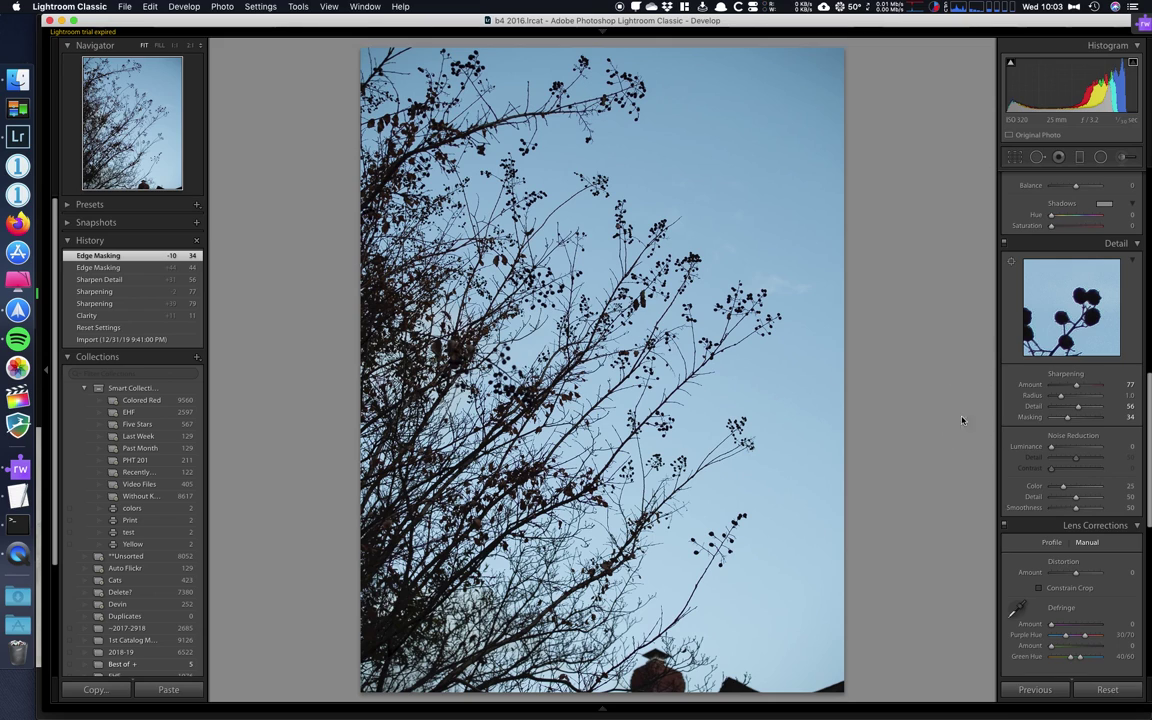
key(backslash)
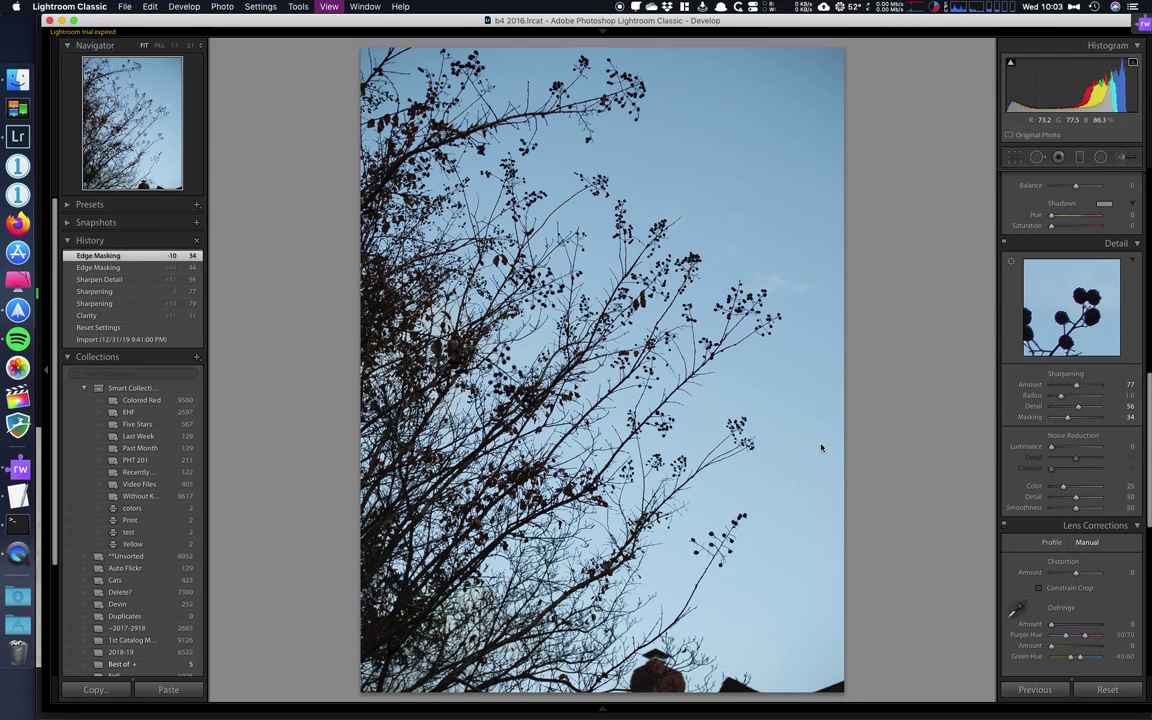
Open the twilight tree silhouettes photo from the grid in Develop
key(g)
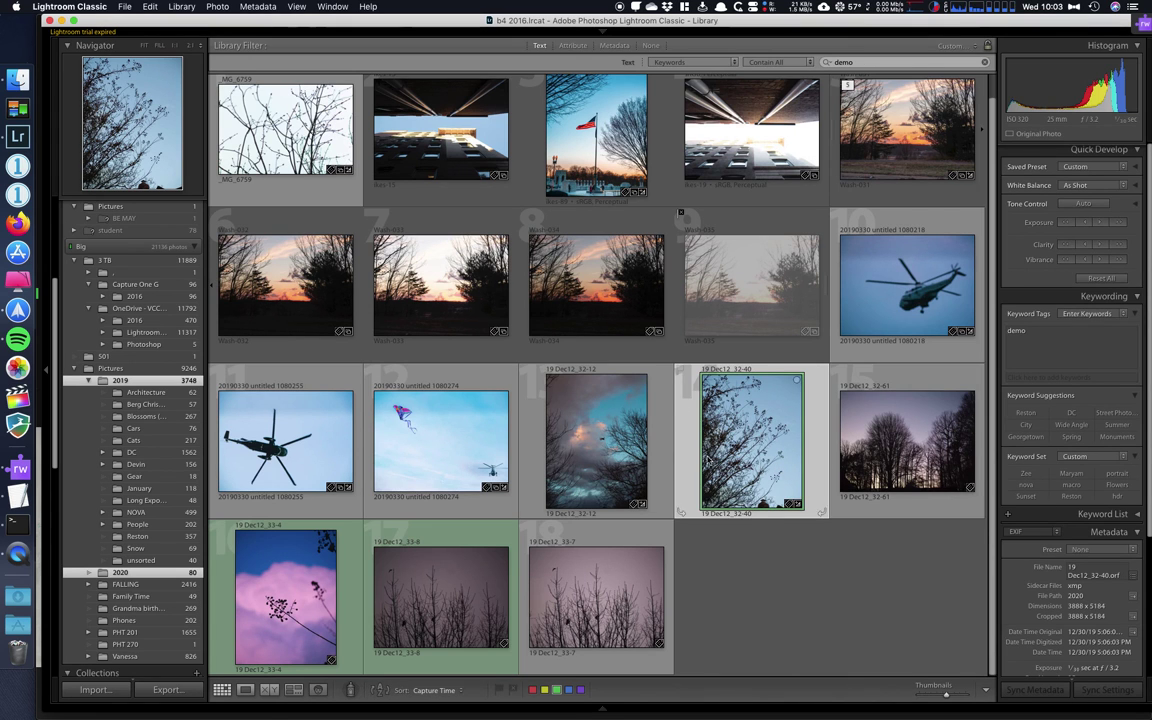
click(883, 463)
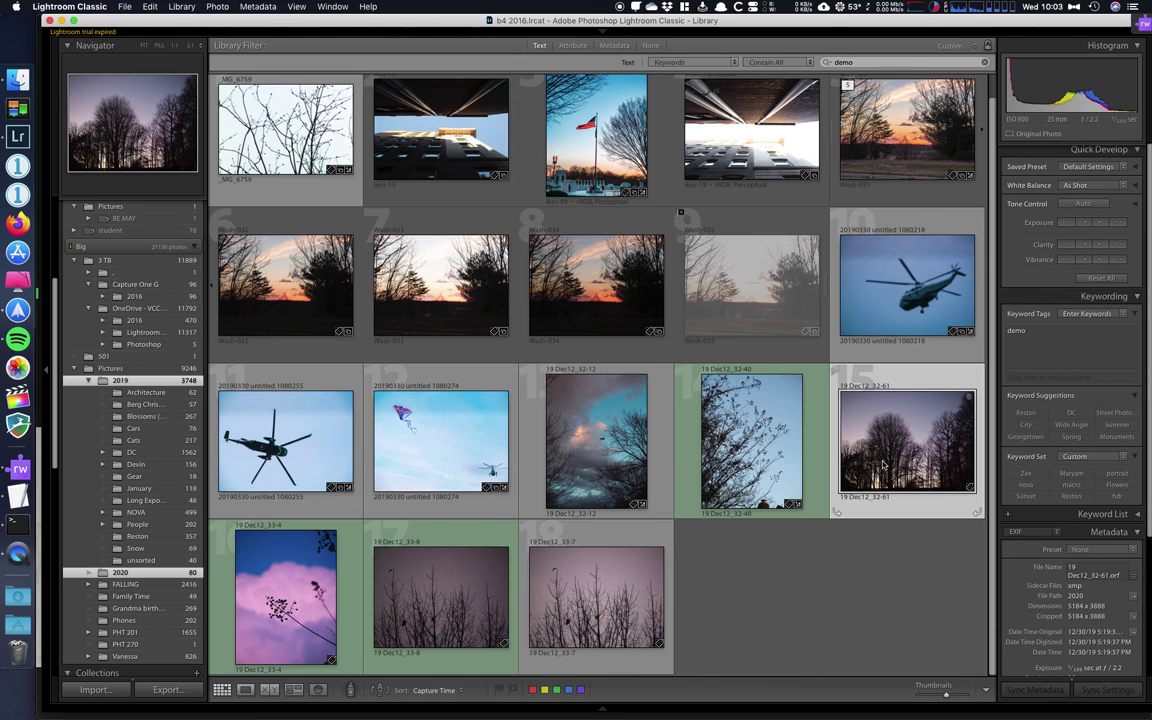
double_click(883, 463)
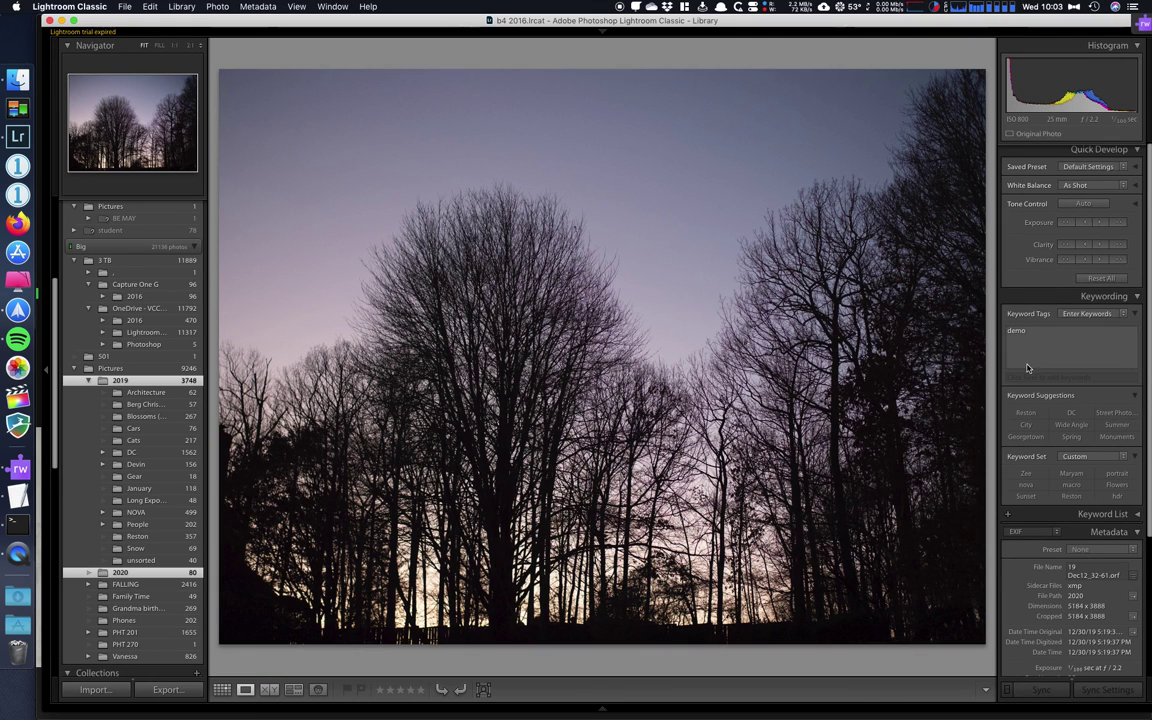
key(d)
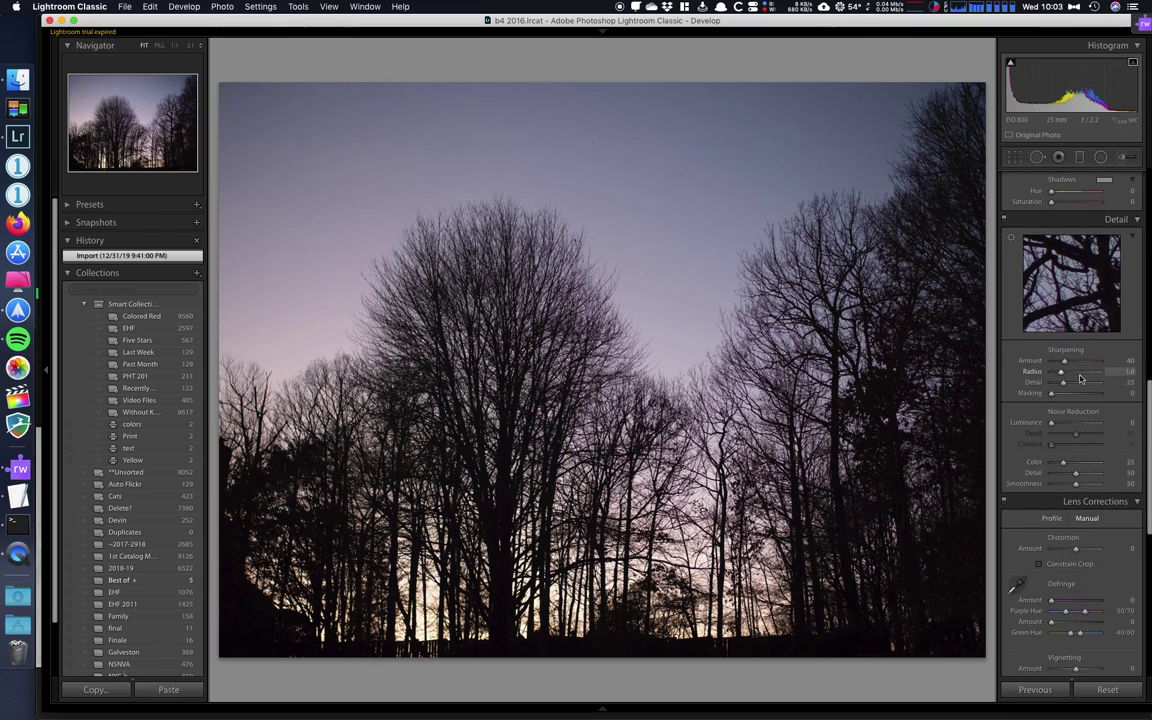
Set the twilight photo's Sharpening Amount to 73 using the grayscale preview
key(alt)
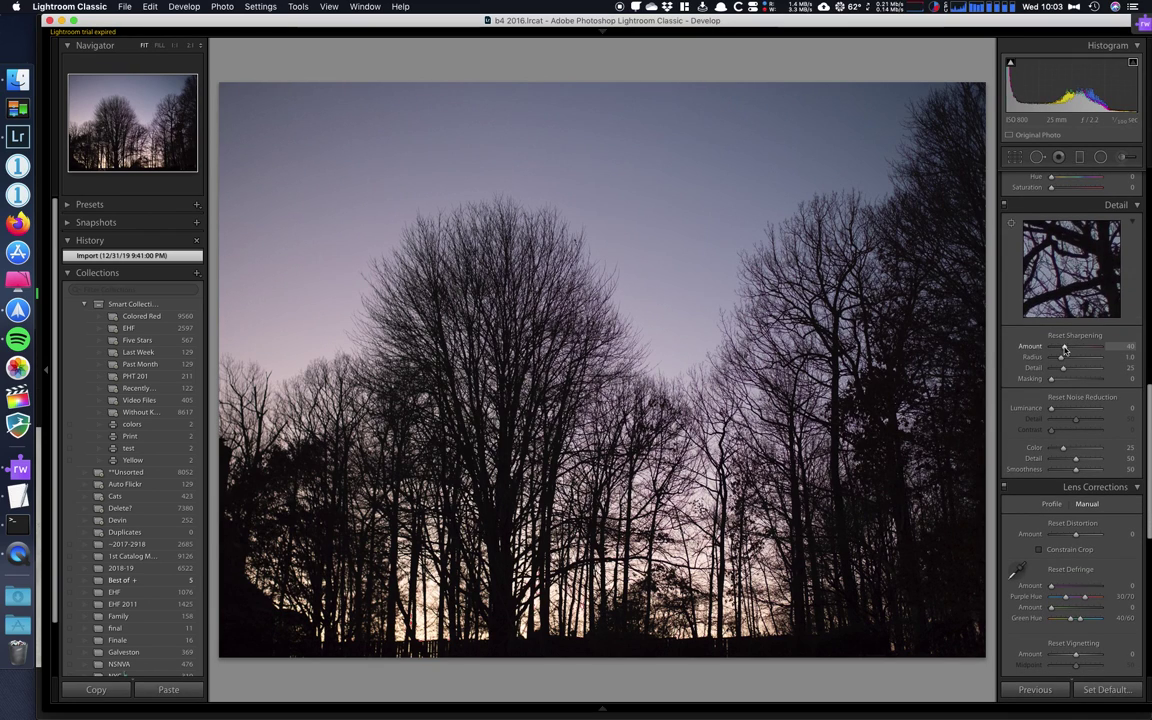
alt+click(1064, 348)
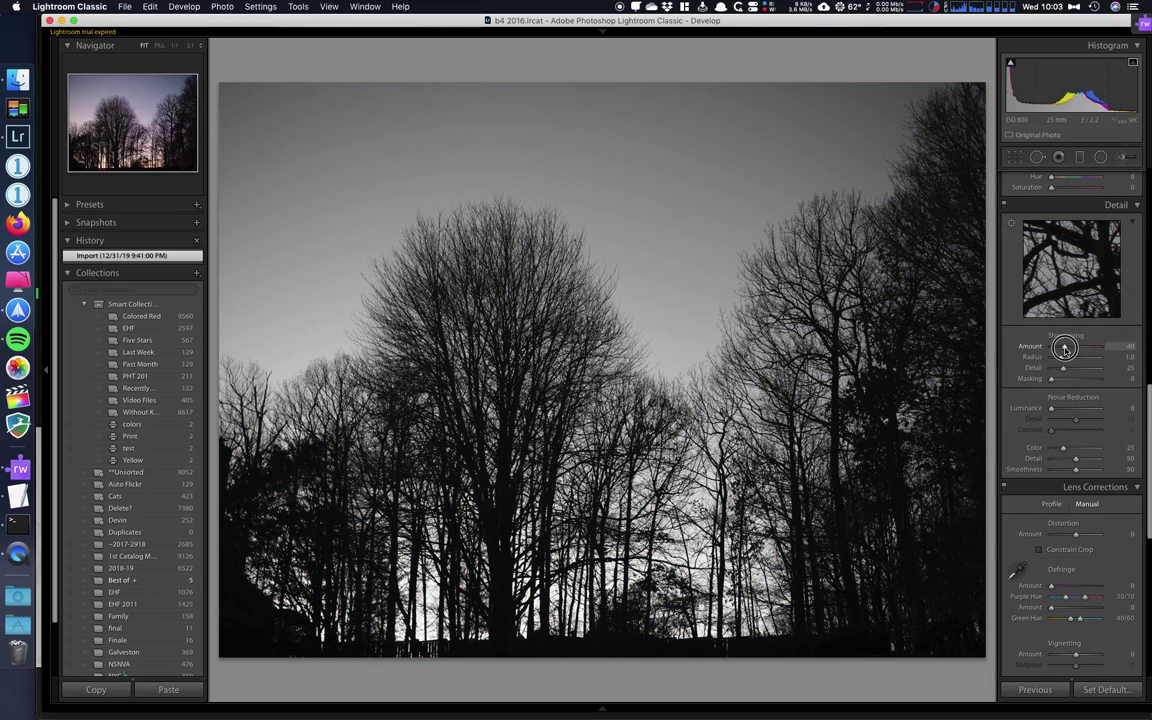
drag(1077, 348, 1066, 386)
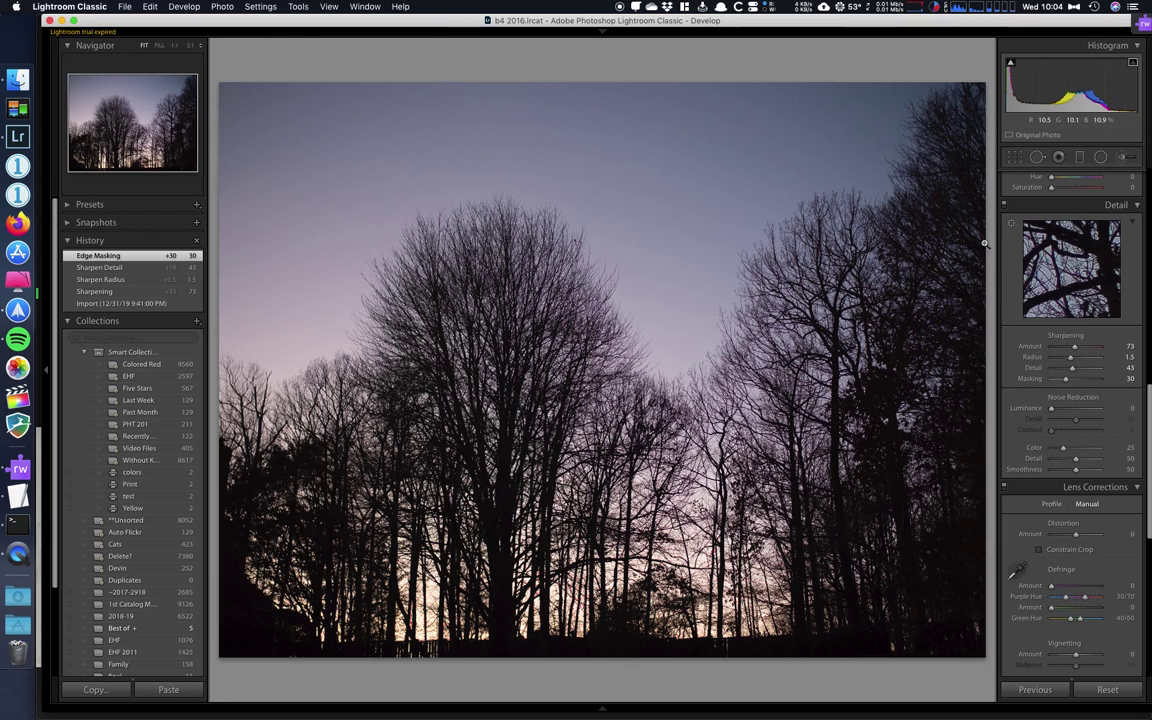
drag(1076, 347, 999, 346)
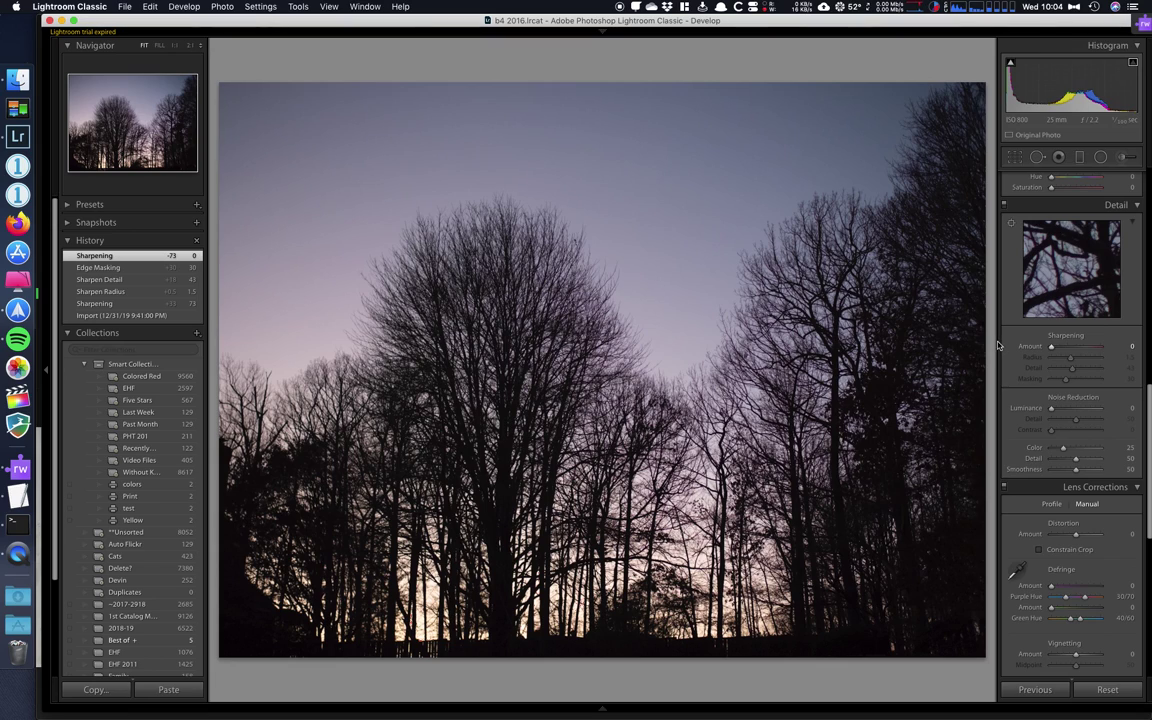
key(super+z)
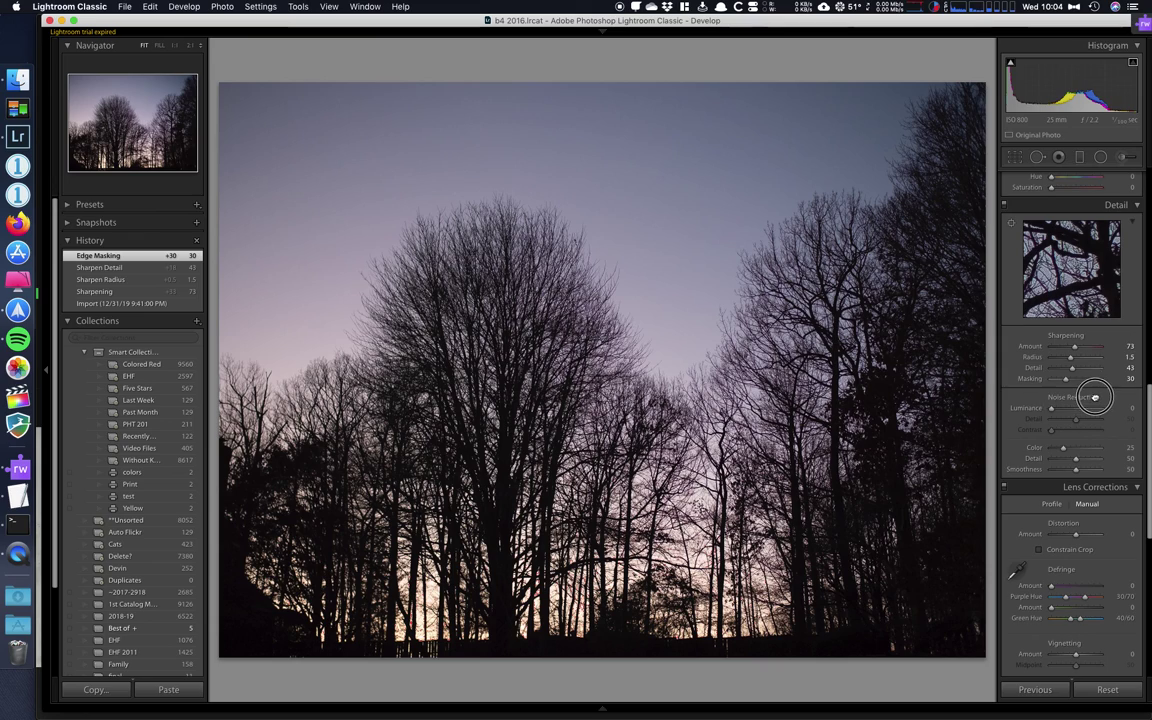
scroll(1093, 399, down, 2)
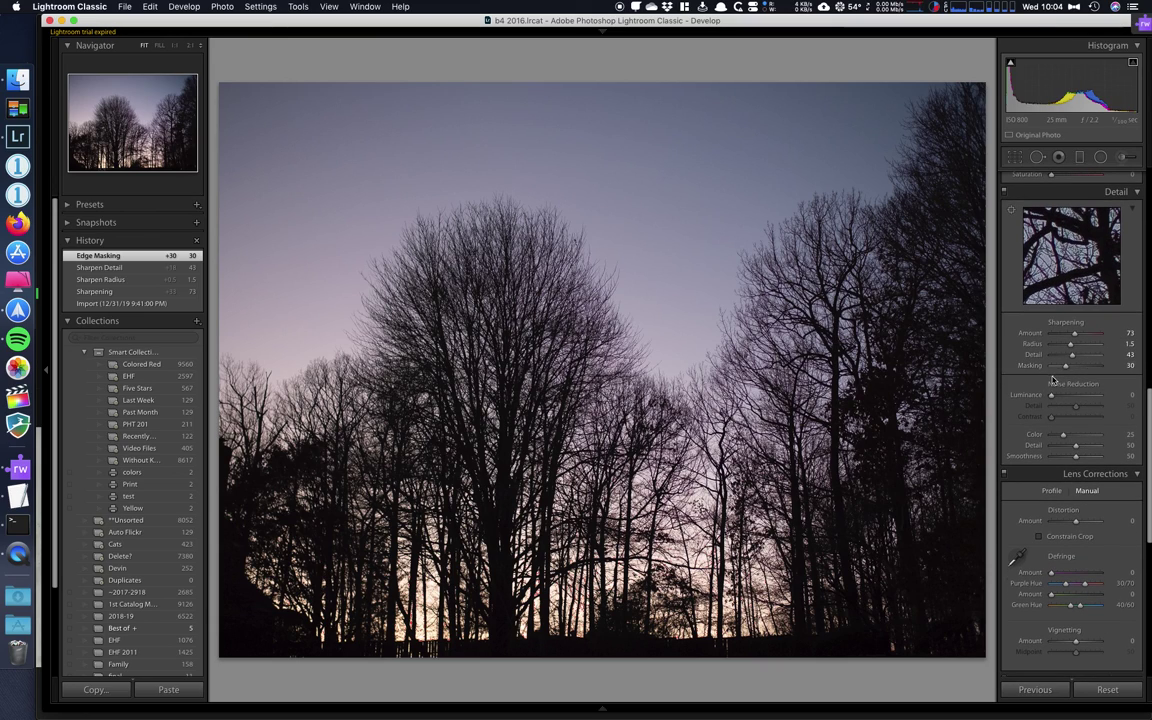